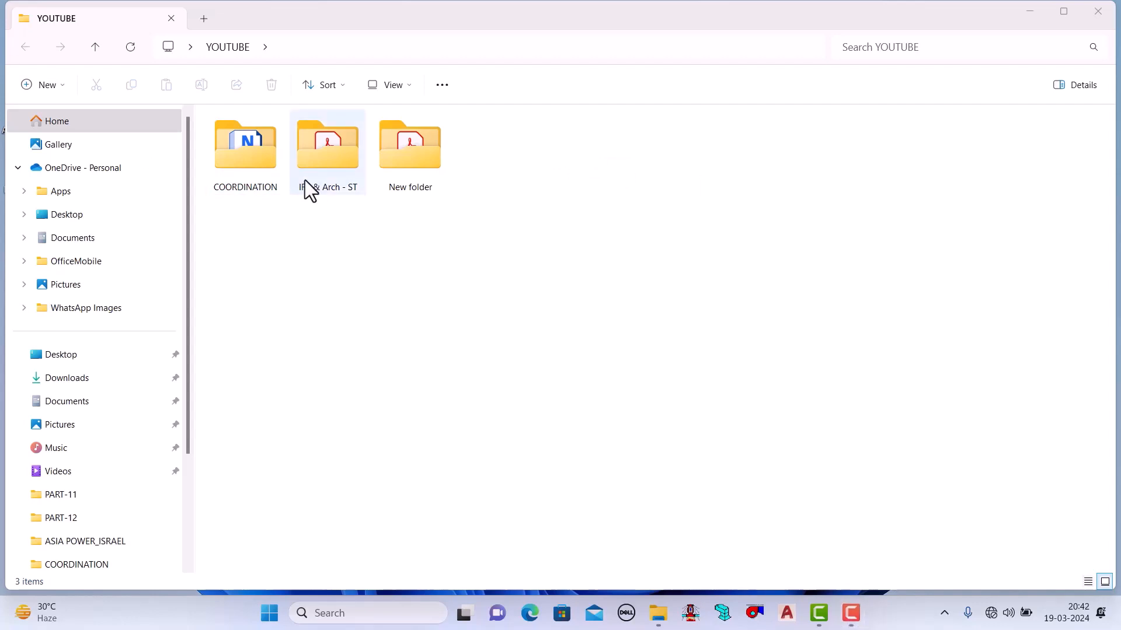
# Step: Open COORDINATION.nwf from the COORDINATION folder and show the results of the SAD VS ST clash test
pyautogui.doubleClick(249, 166)
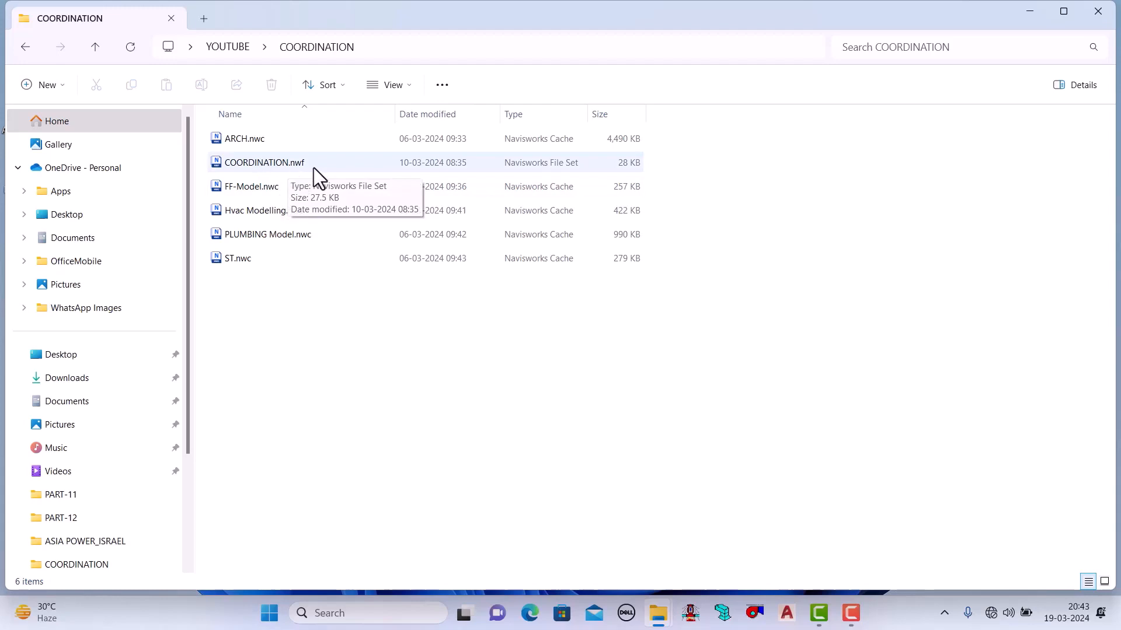
pyautogui.doubleClick(275, 163)
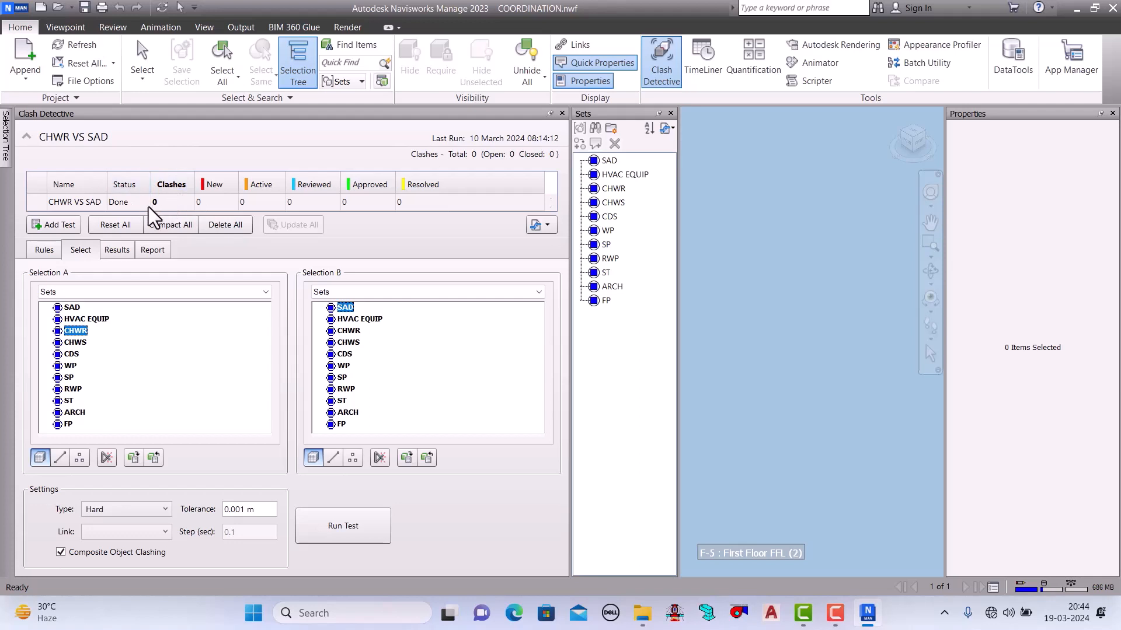
pyautogui.click(549, 209)
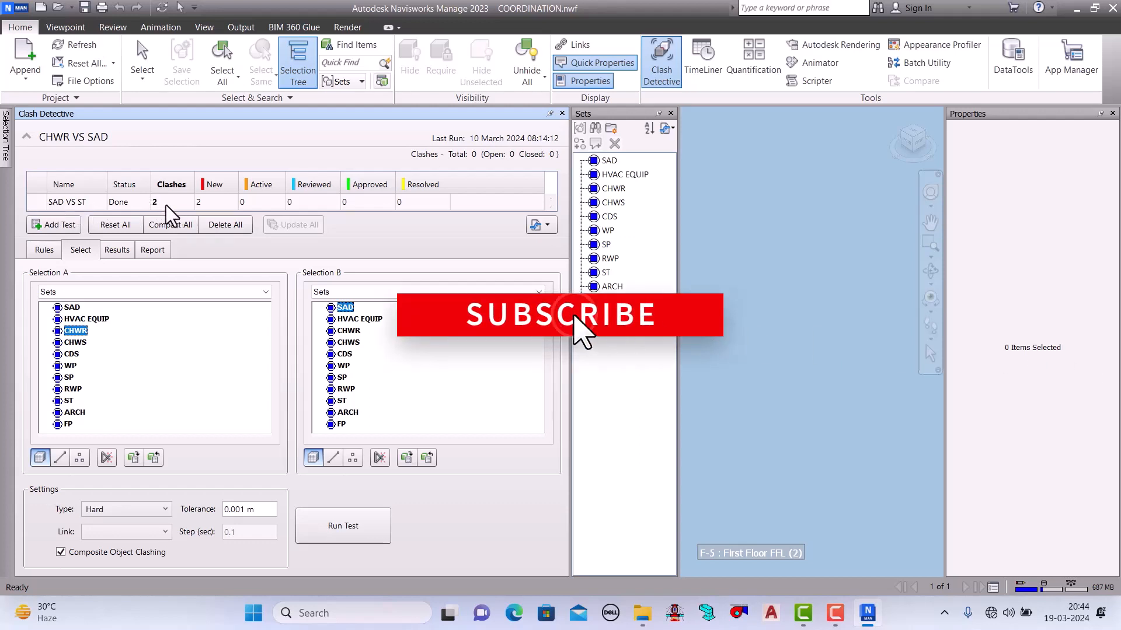
pyautogui.click(91, 204)
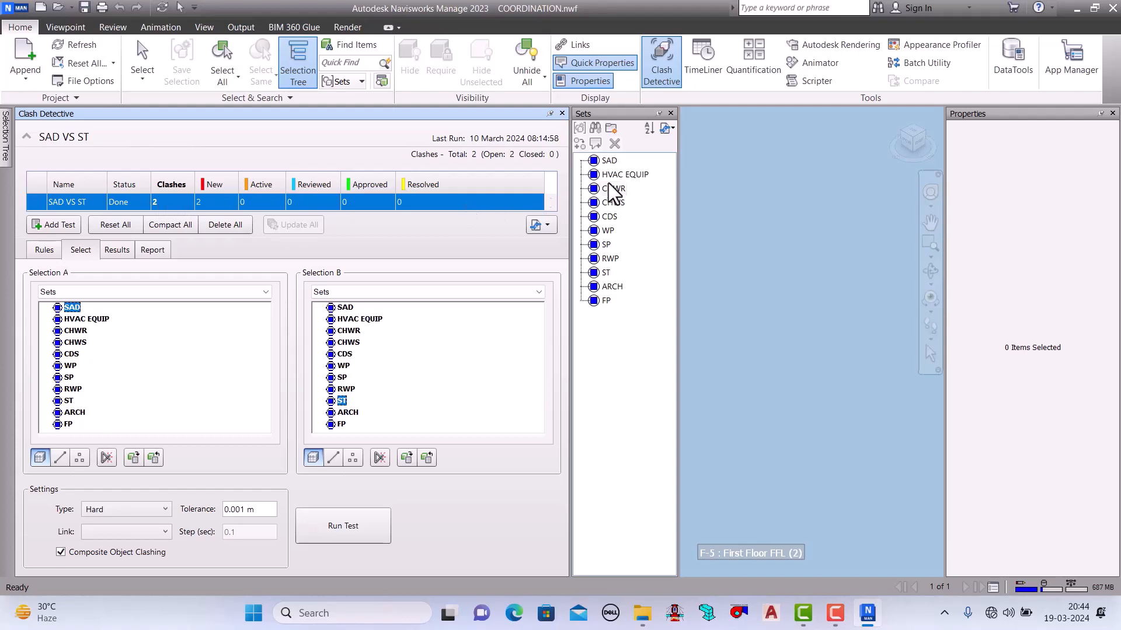
pyautogui.click(117, 250)
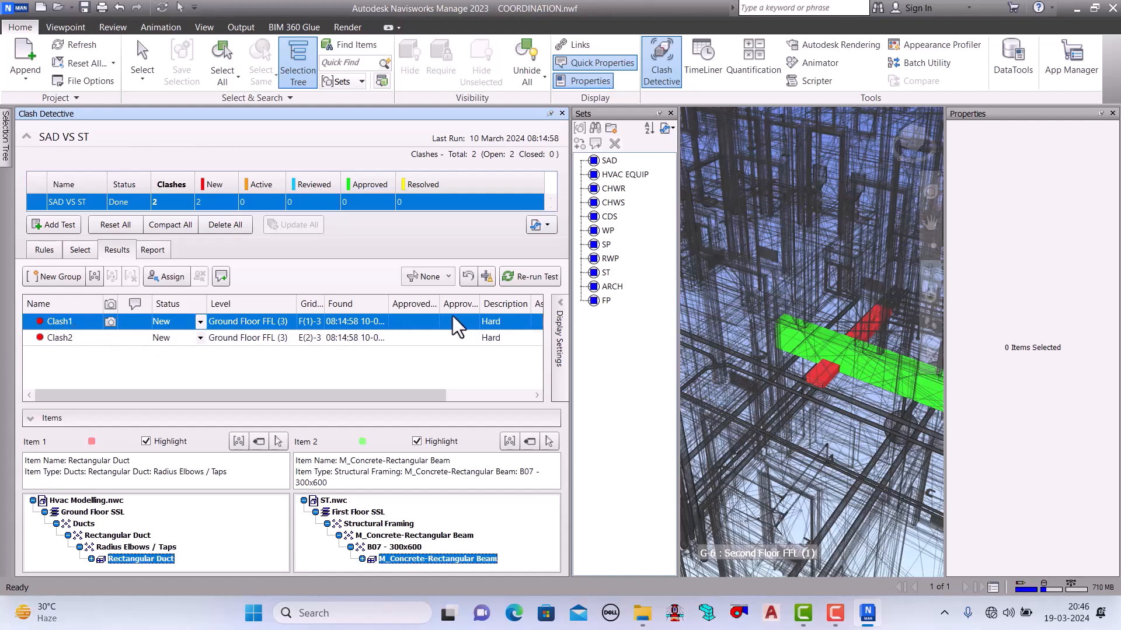
# Step: Assign Clash1 to HVAC TEAM with the note DO THE NEEDFUL and check its assignment in the results
pyautogui.click(170, 278)
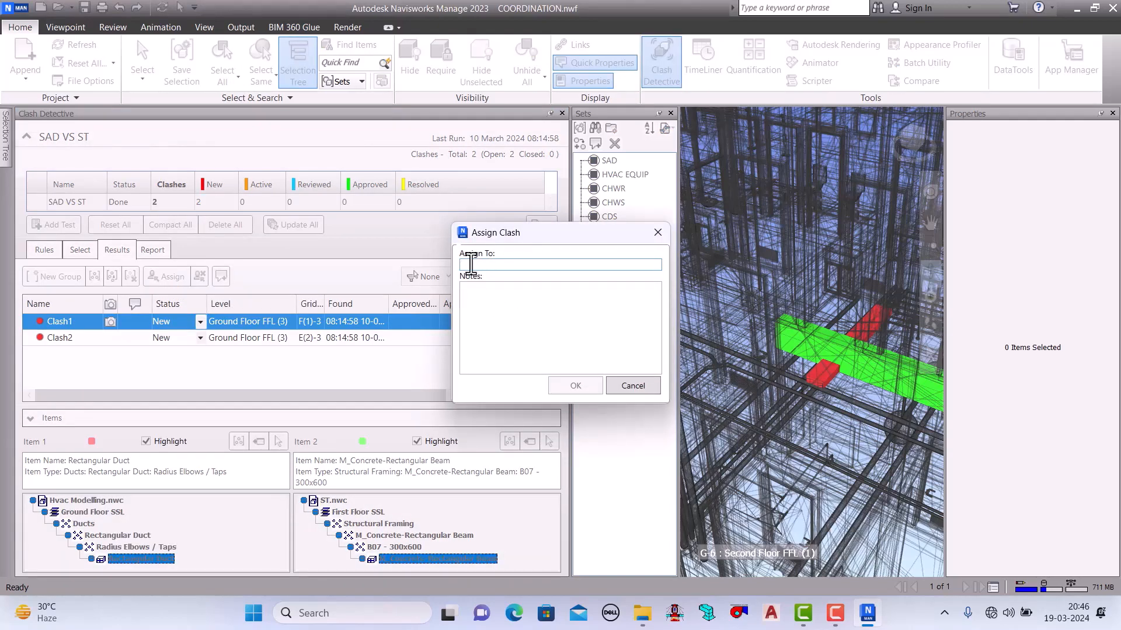
pyautogui.click(471, 263)
pyautogui.write('HVAC')
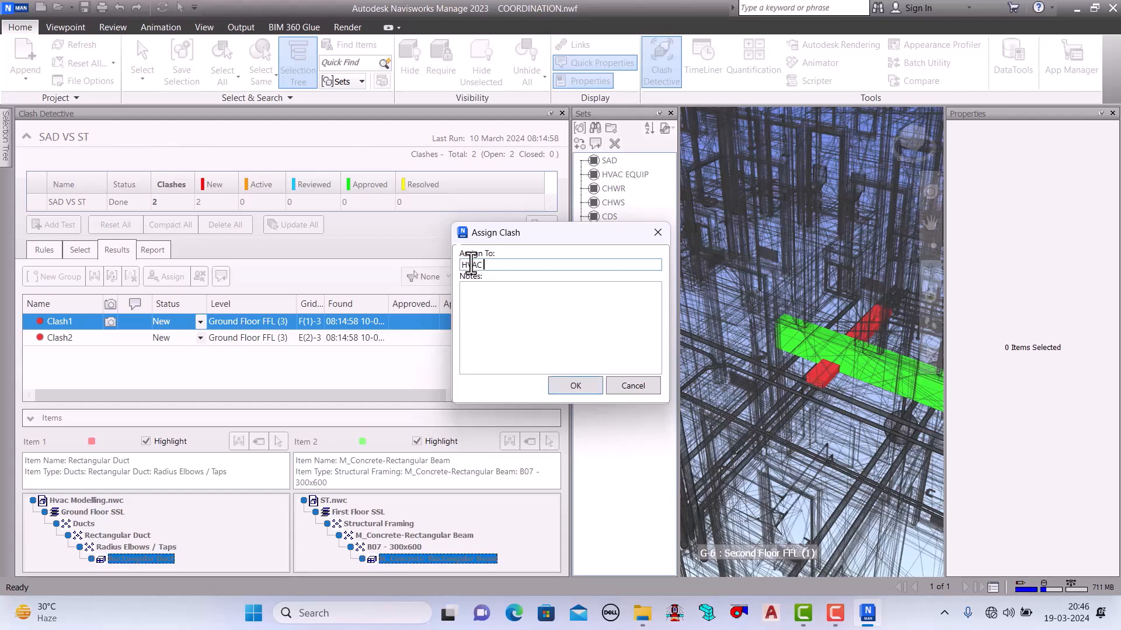
pyautogui.write(' TEAM')
pyautogui.click(492, 305)
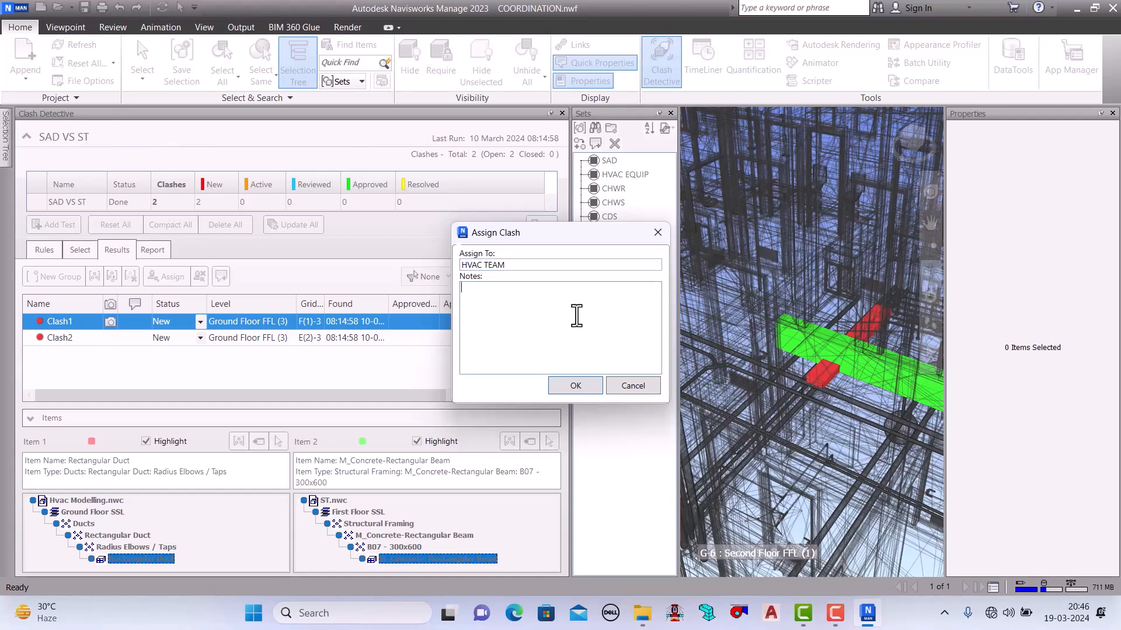
pyautogui.write('DO THE NEEDFUL')
pyautogui.click(572, 387)
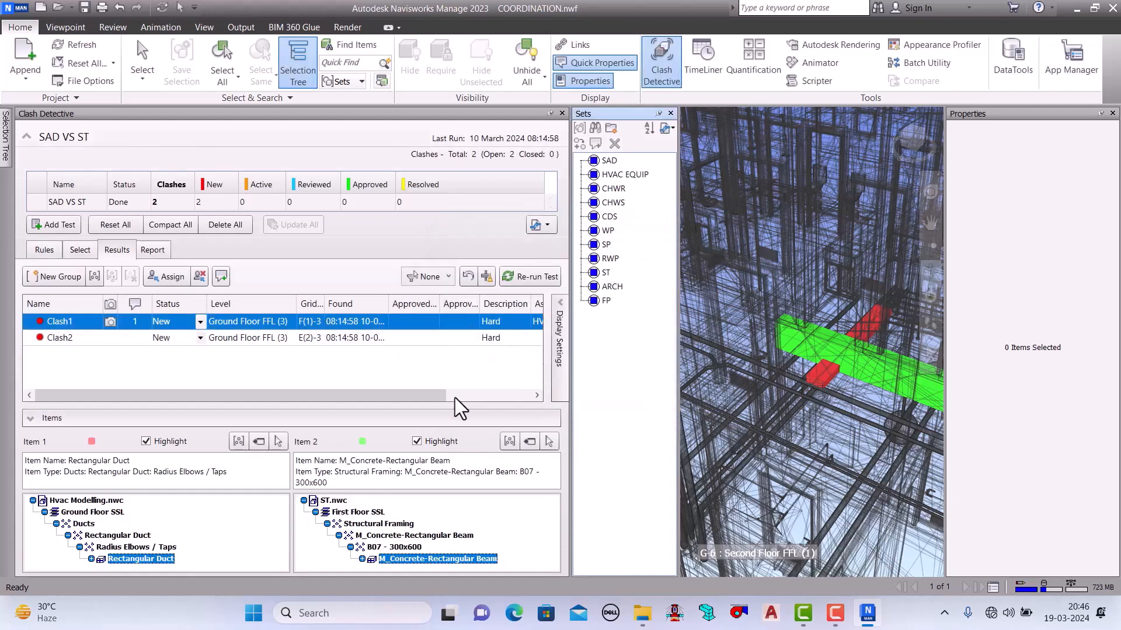
pyautogui.moveTo(429, 396); pyautogui.dragTo(535, 394)
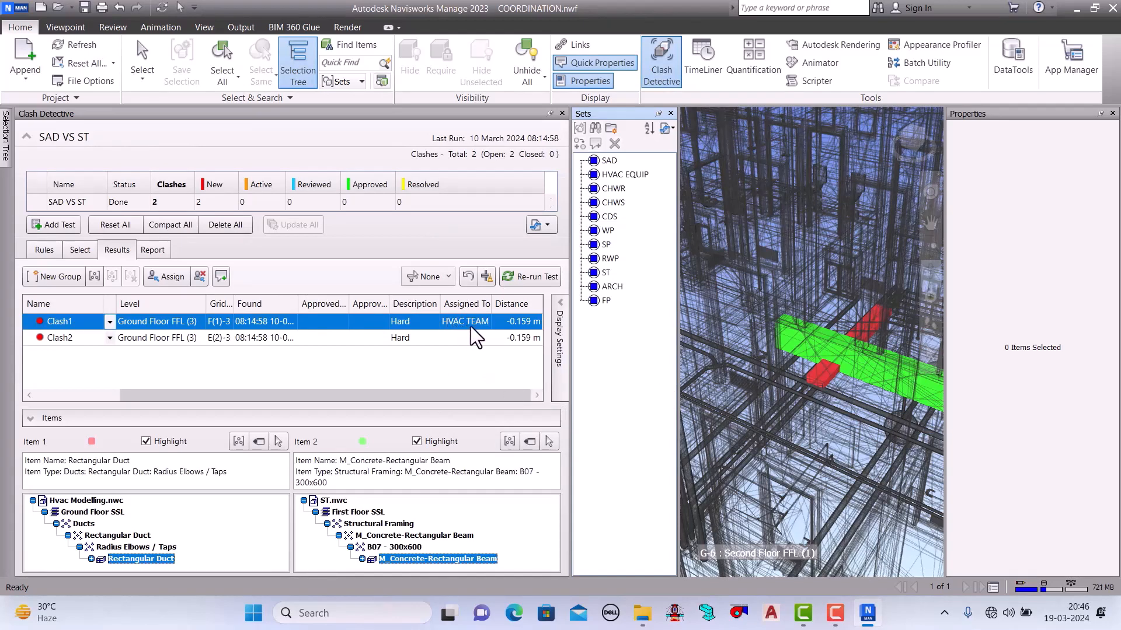
# Step: Assign Clash2 to HVAC TEAM with the note DO THE NEEDFUL
pyautogui.click(65, 339)
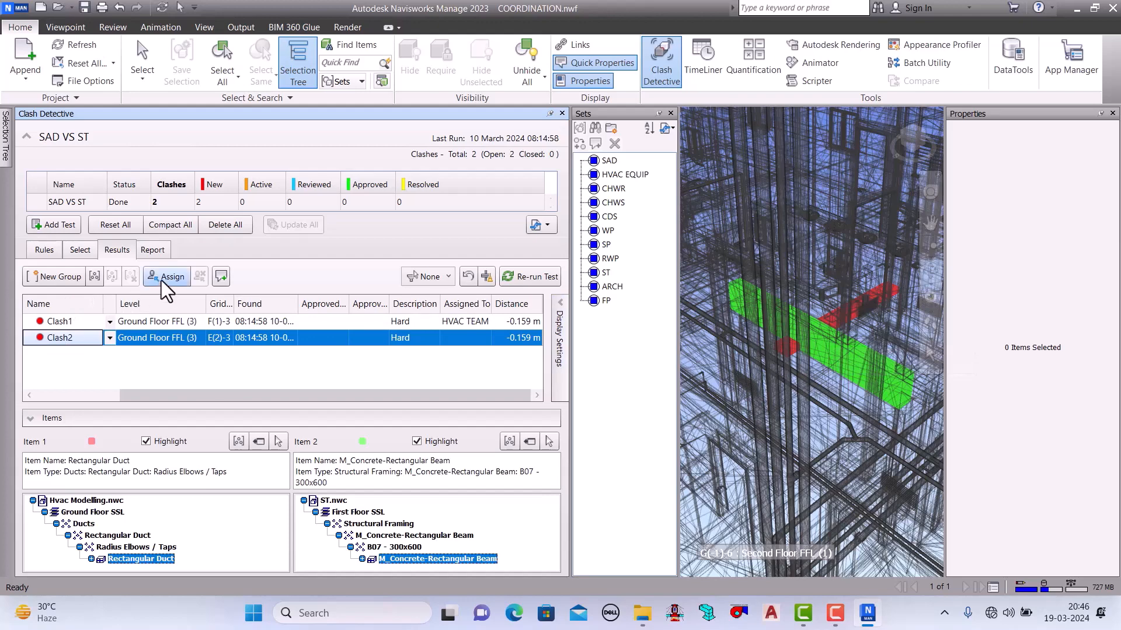
pyautogui.click(165, 277)
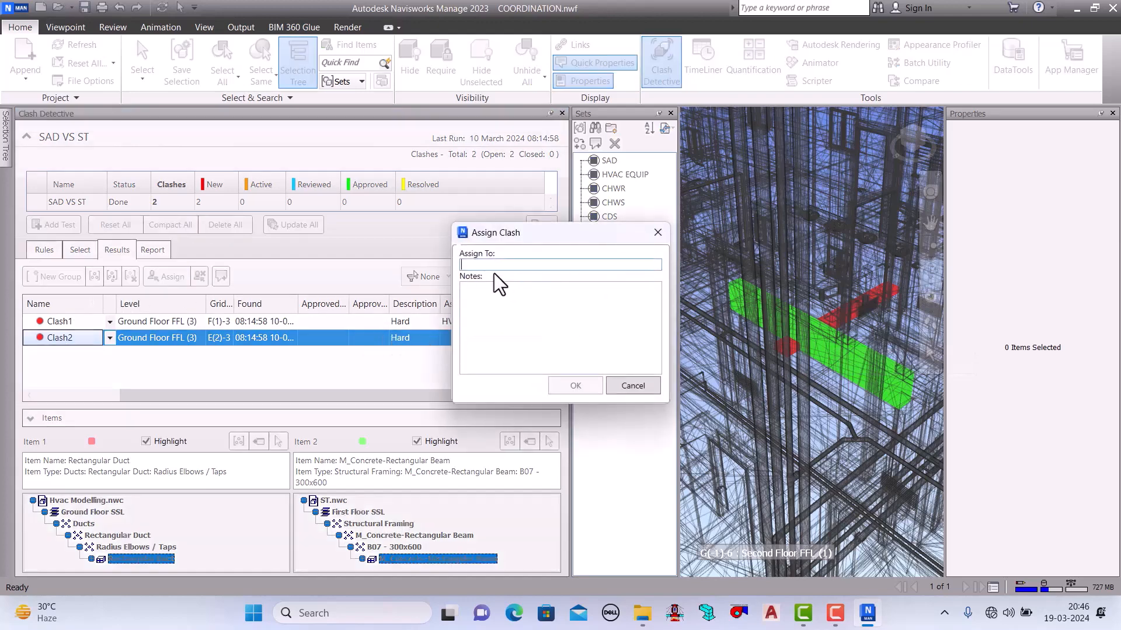
pyautogui.write('HVAC')
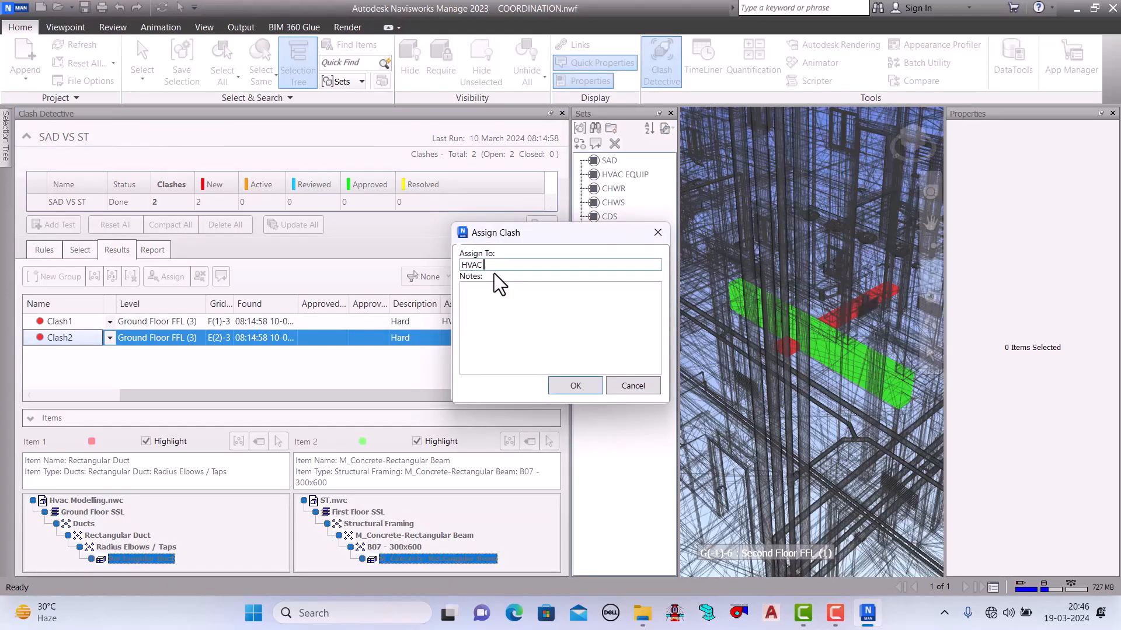
pyautogui.write(' TEAM')
pyautogui.click(481, 297)
pyautogui.write('DO THE B')
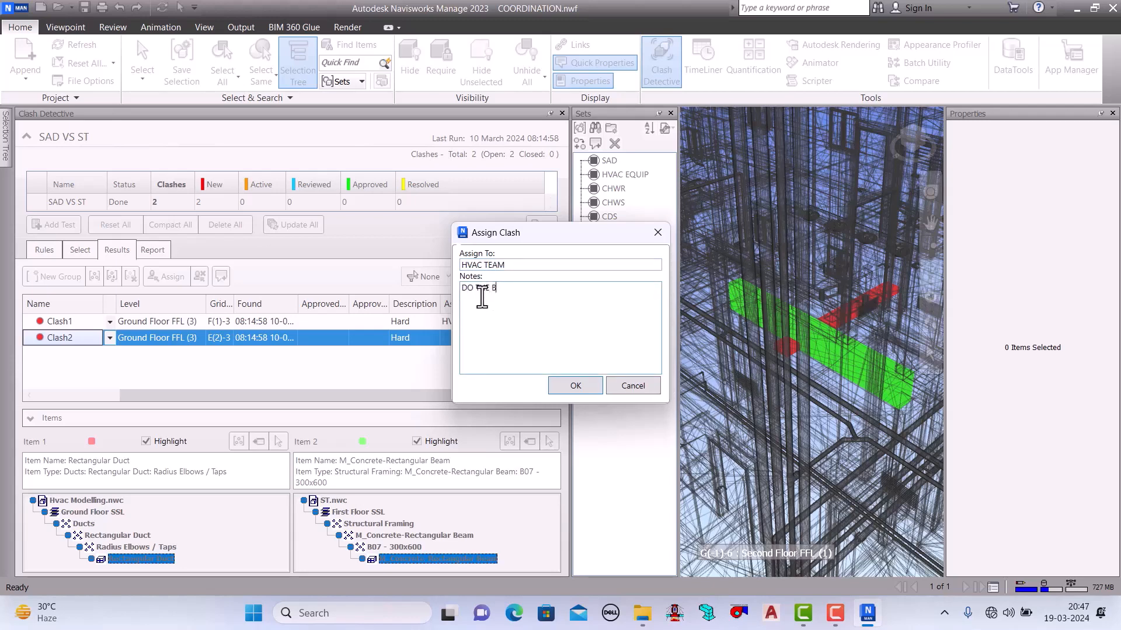
pyautogui.press('BackSpace')
pyautogui.write('NEEDFUL')
pyautogui.click(576, 385)
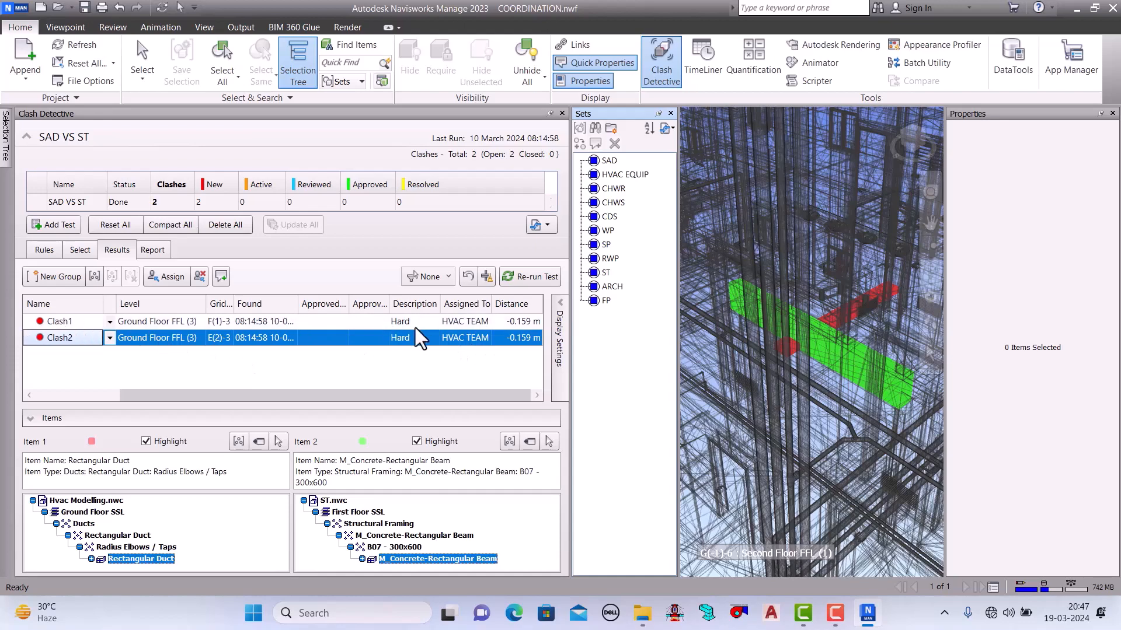
# Step: Review the assignment and approval details of Clash1 and Clash2 in the results list
pyautogui.click(54, 318)
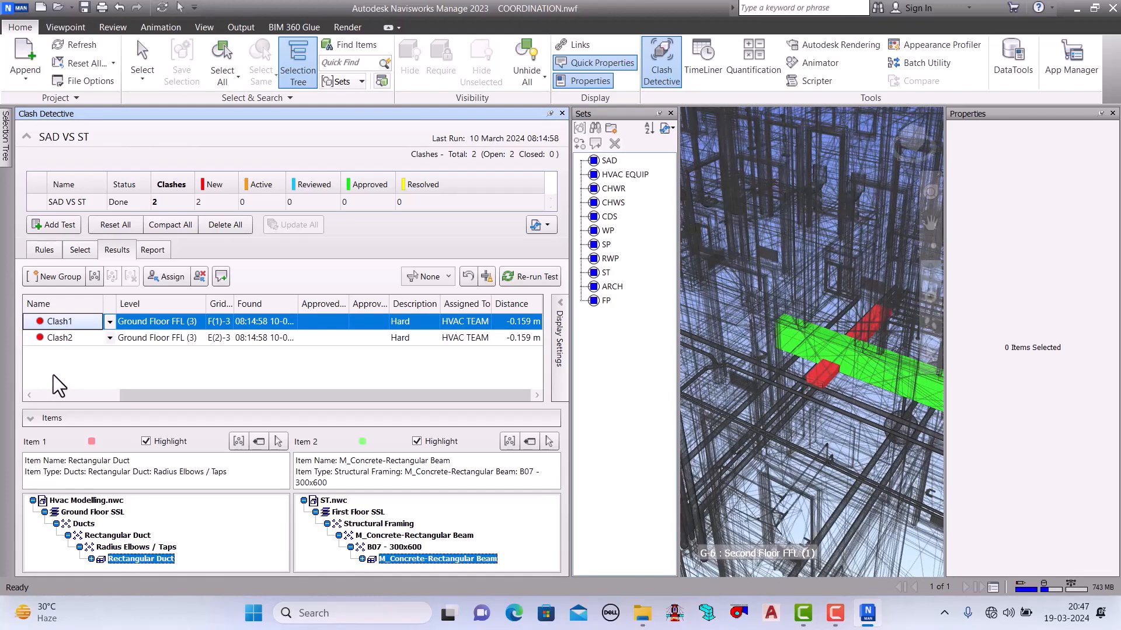
pyautogui.keyDown('ctrl'); pyautogui.click(59, 342); pyautogui.keyUp('ctrl')
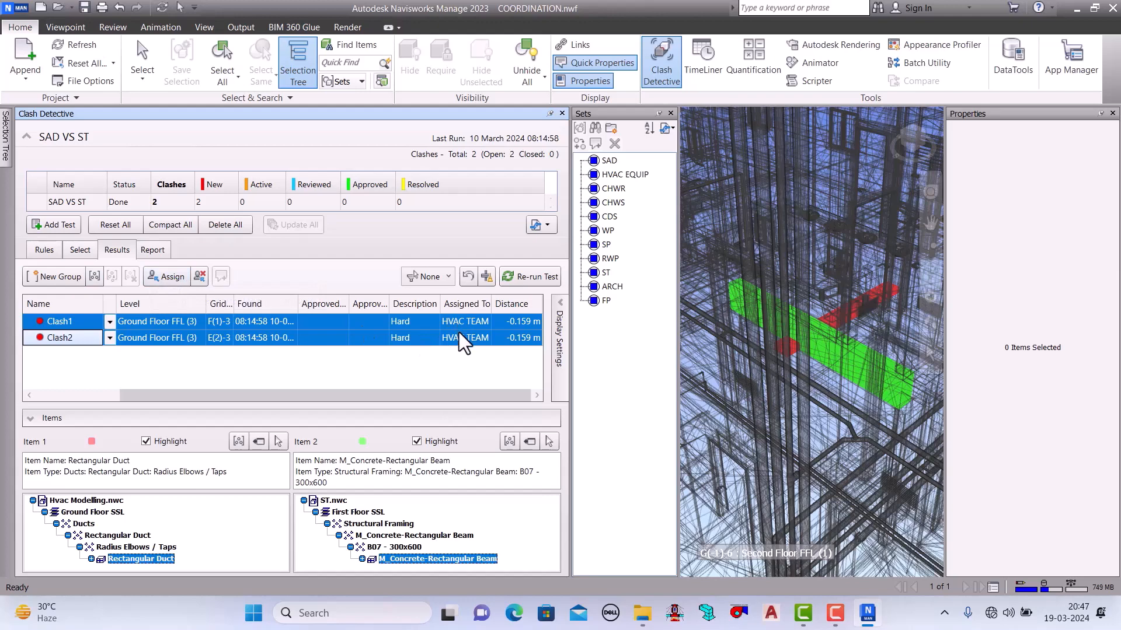
pyautogui.click(344, 343)
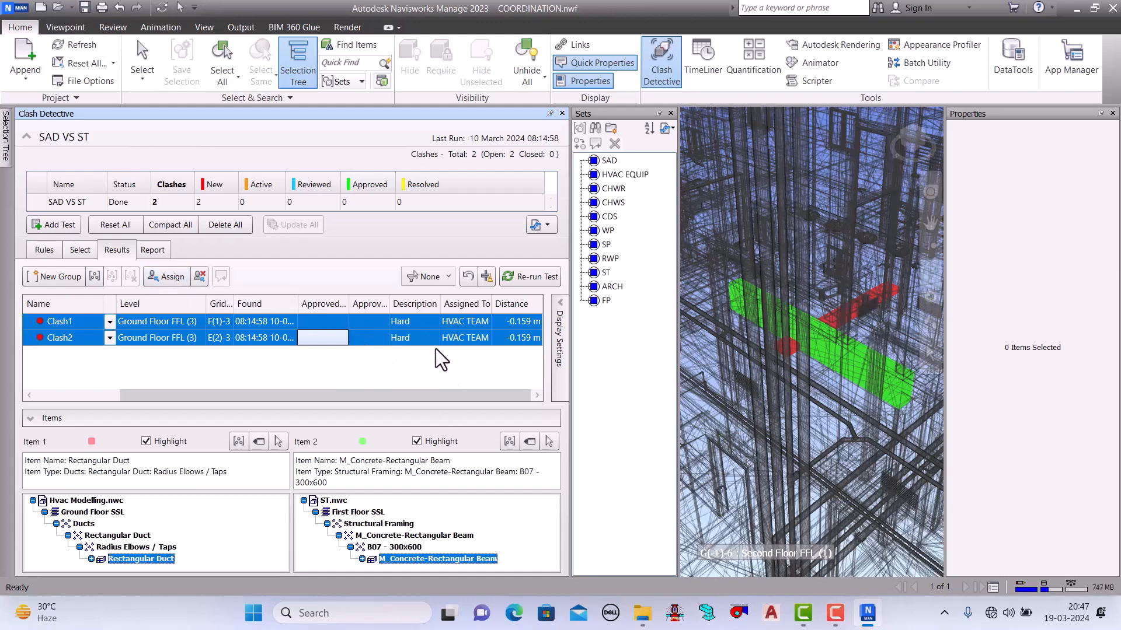
pyautogui.click(418, 373)
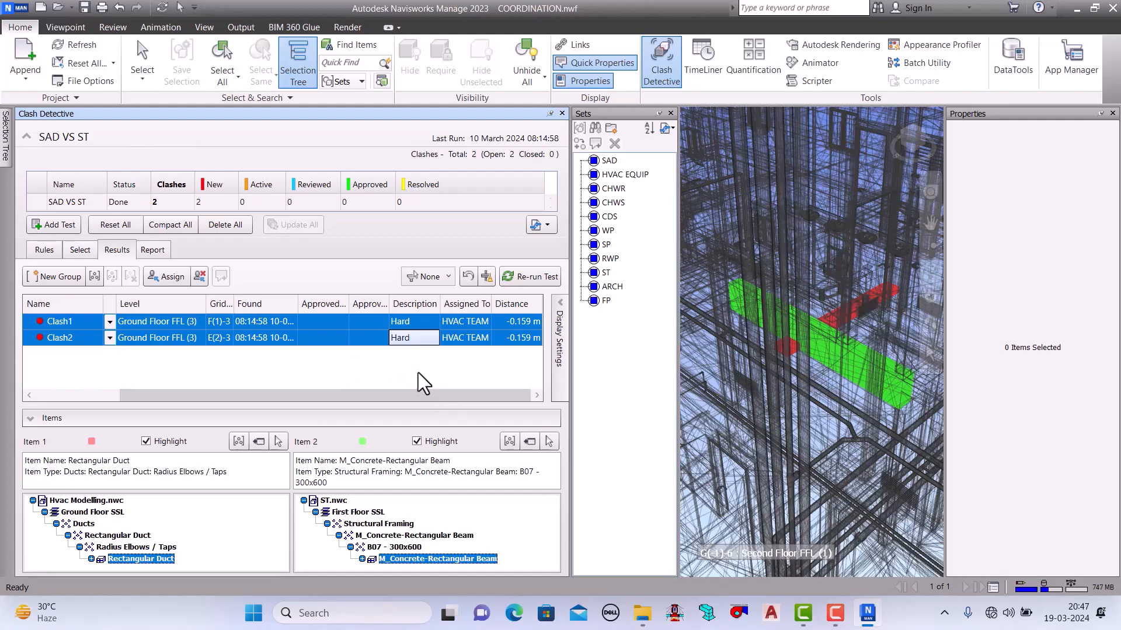
pyautogui.click(299, 337)
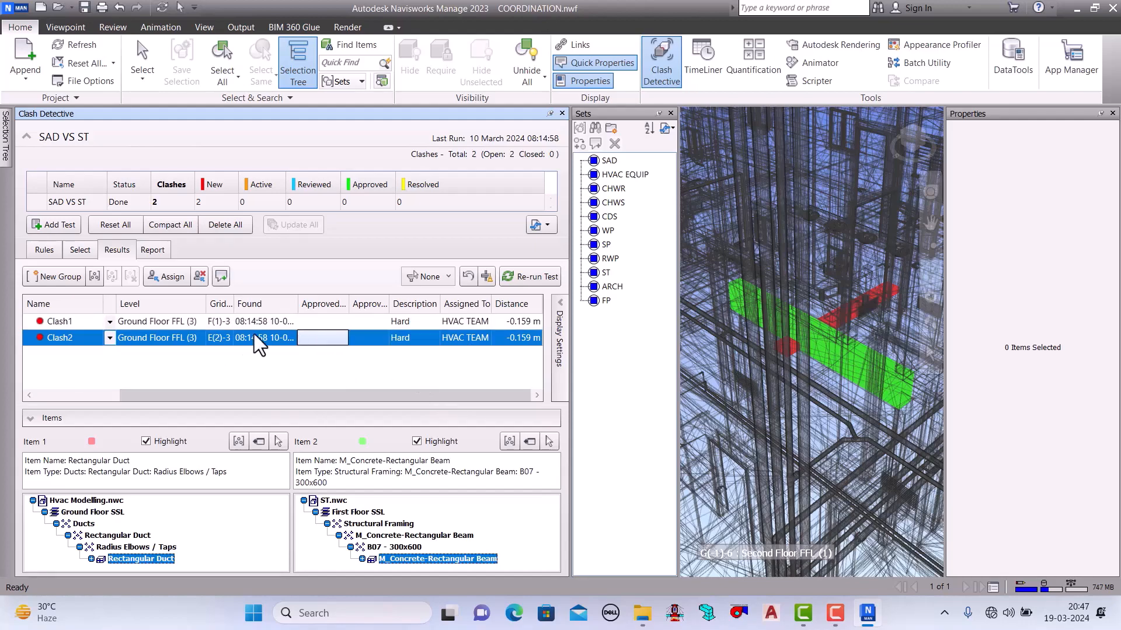
pyautogui.click(320, 321)
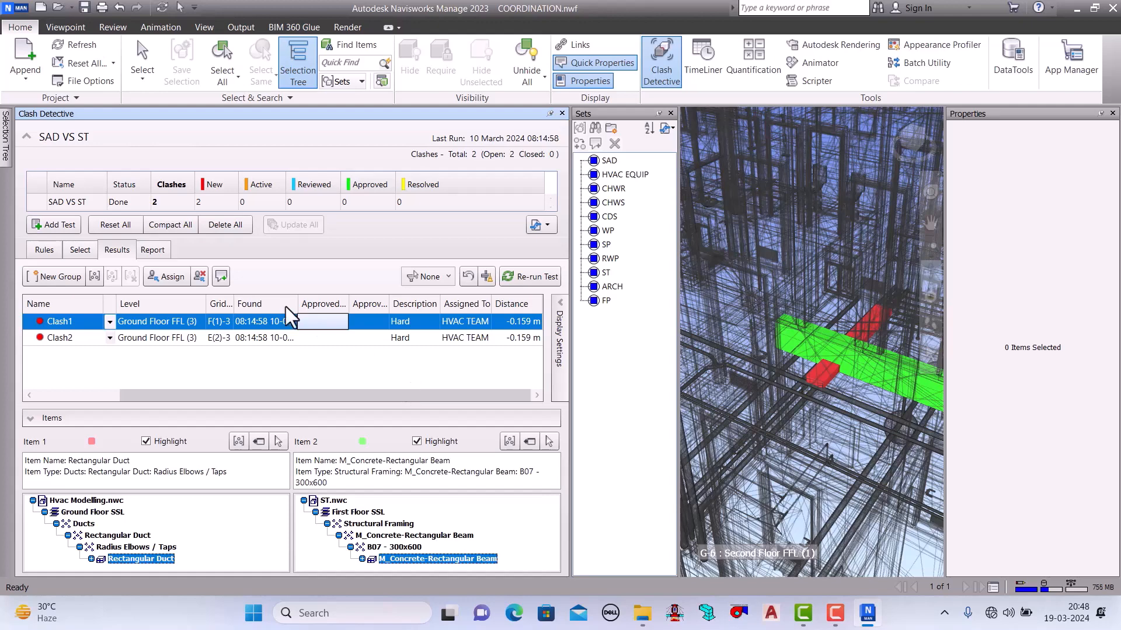
# Step: Review the clash report contents and set the report to cover the current test in HTML (Tabular) format
pyautogui.click(151, 252)
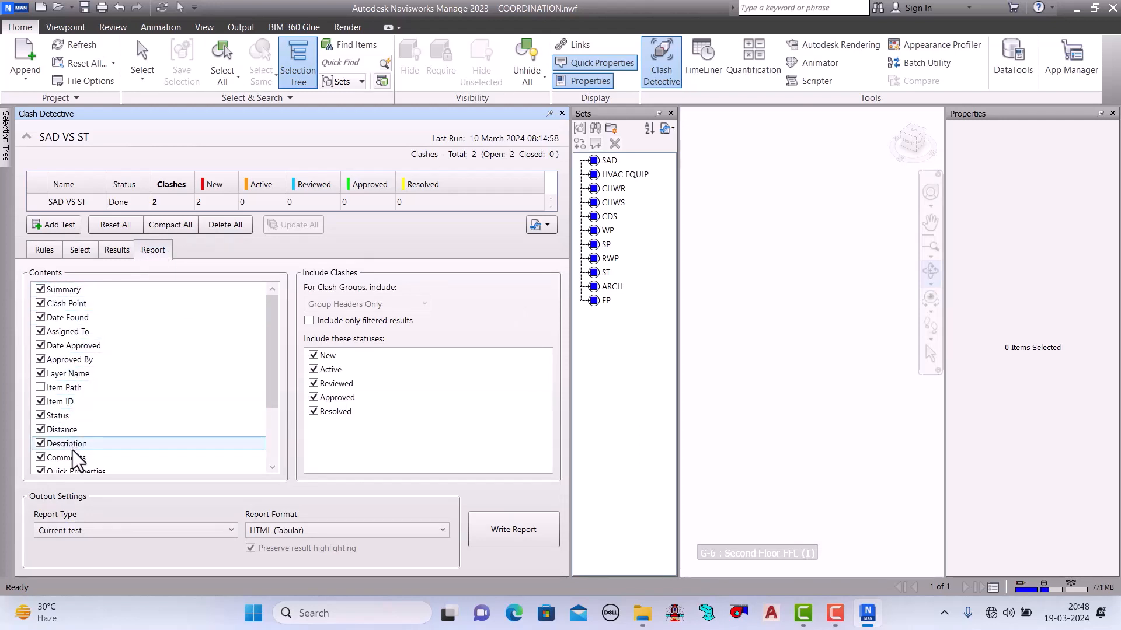
pyautogui.scroll(-1, 87, 373)
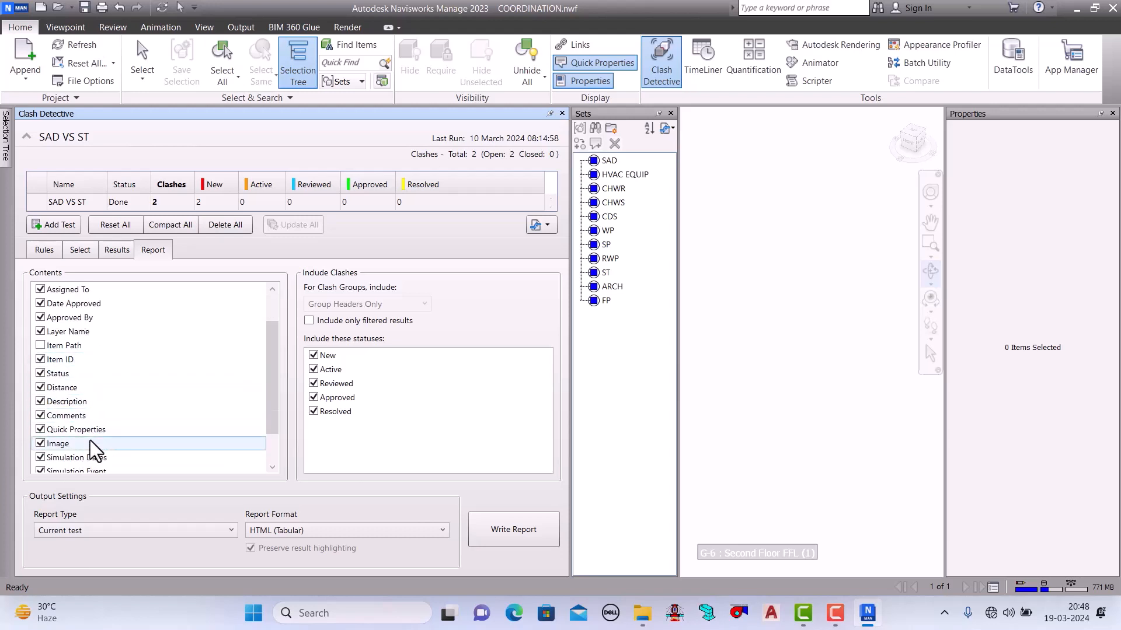
pyautogui.scroll(-1, 93, 432)
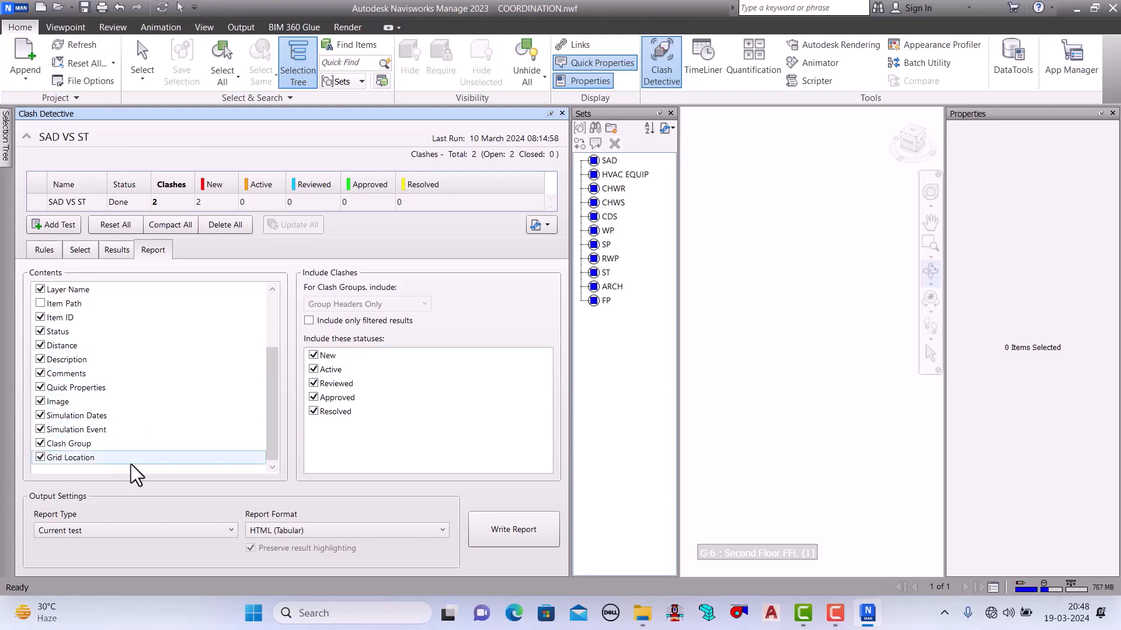
pyautogui.scroll(2, 96, 397)
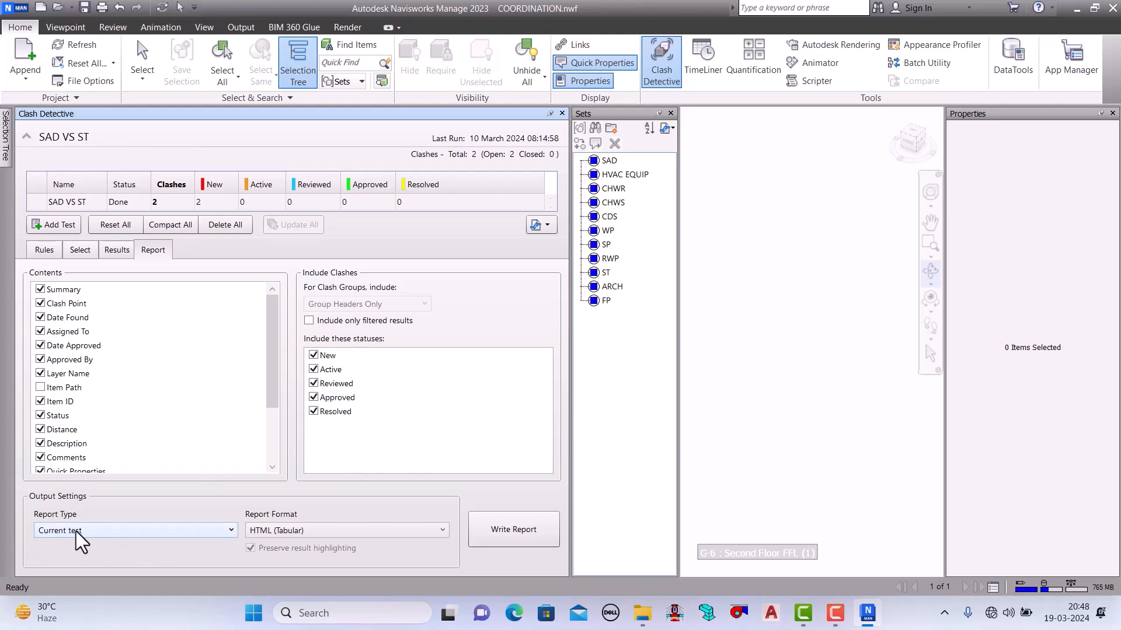
pyautogui.click(131, 533)
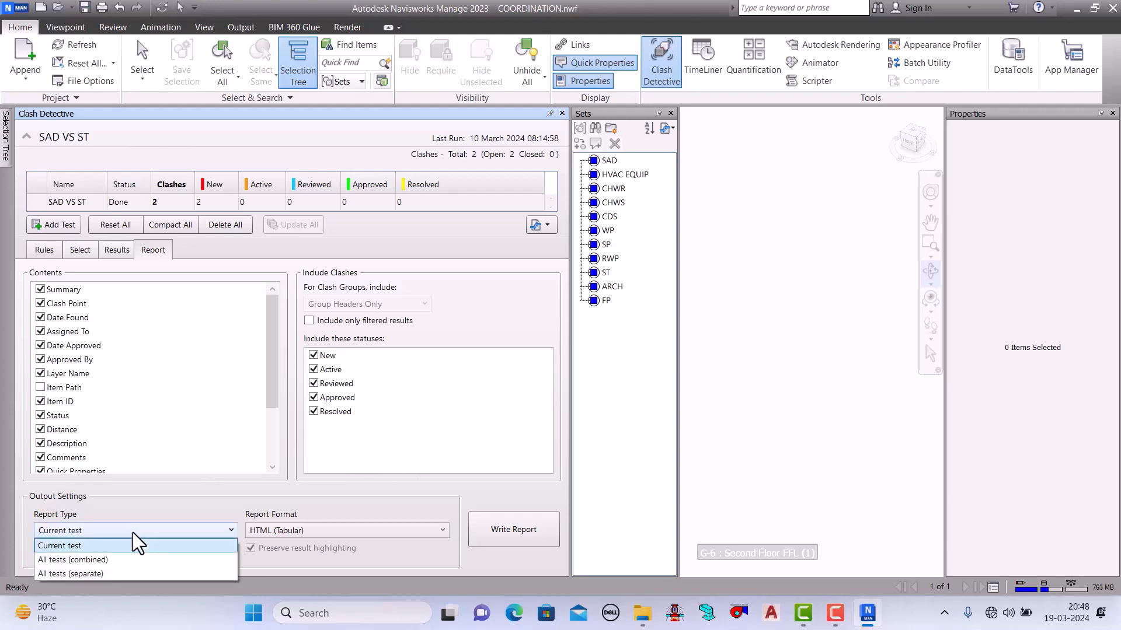
pyautogui.click(132, 532)
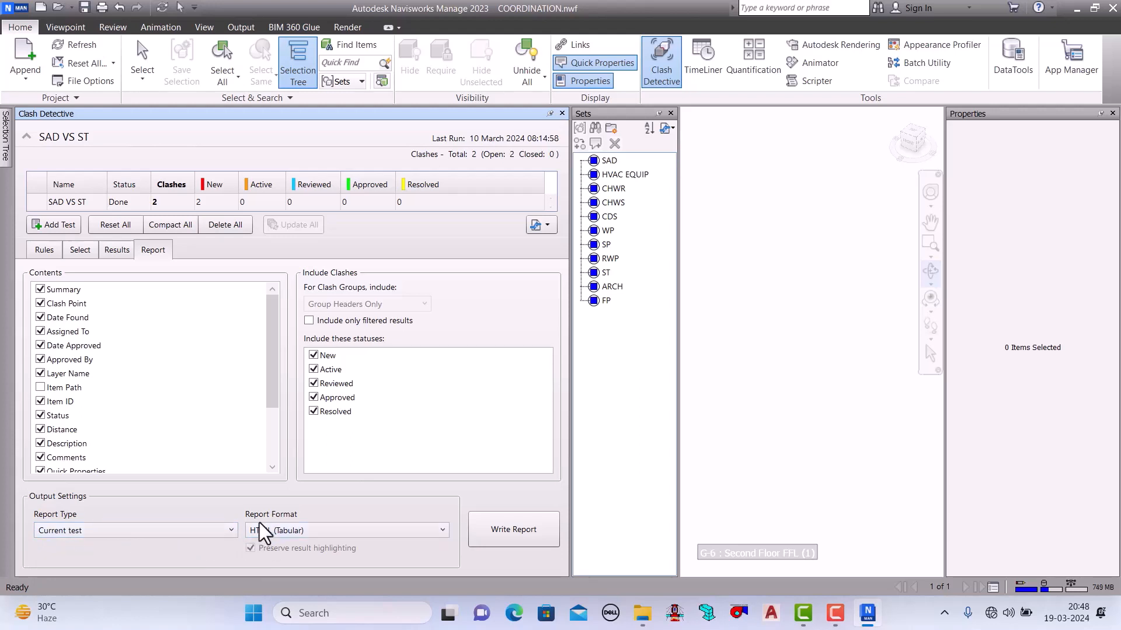
pyautogui.click(375, 531)
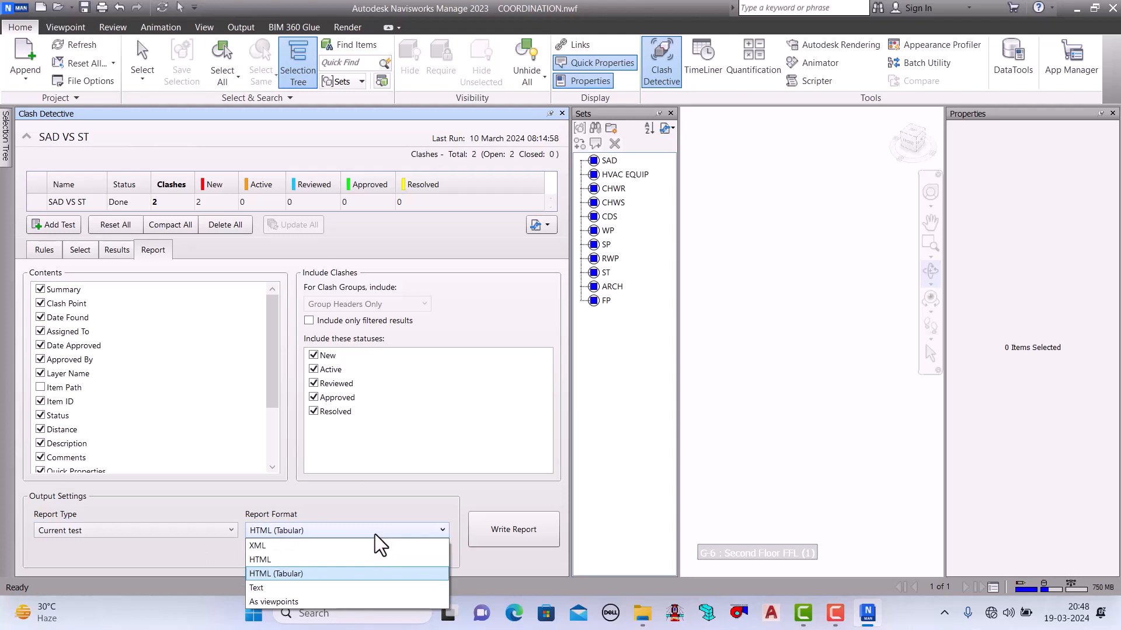
pyautogui.click(285, 573)
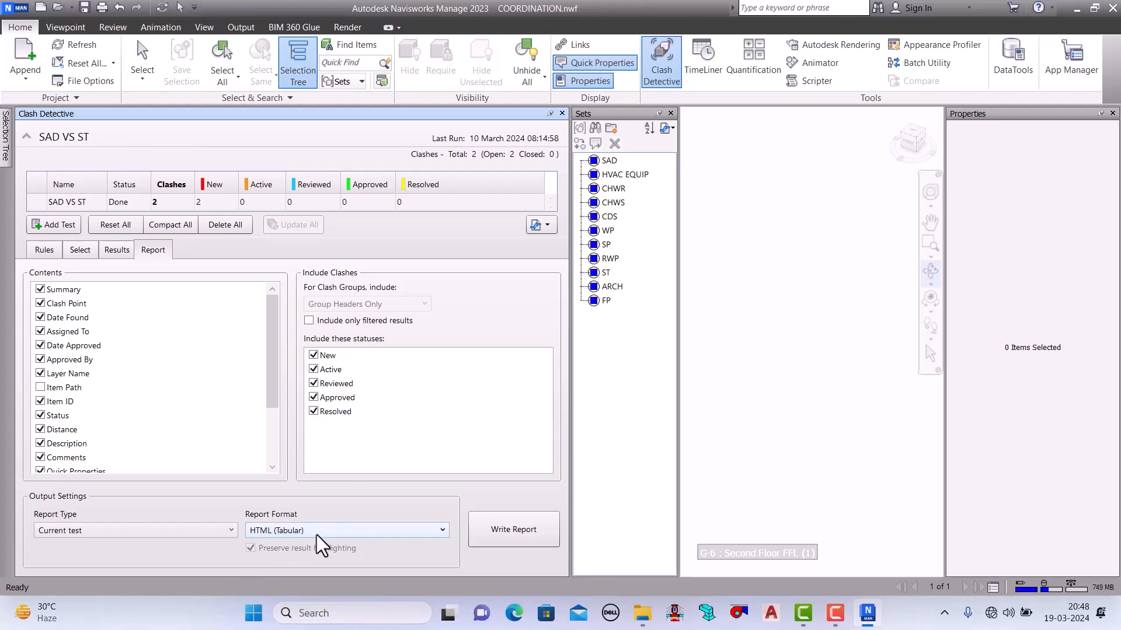
# Step: Write the clash report to the OneDrive Desktop as SAD VS ST.html and open the saved report in Chrome
pyautogui.click(527, 534)
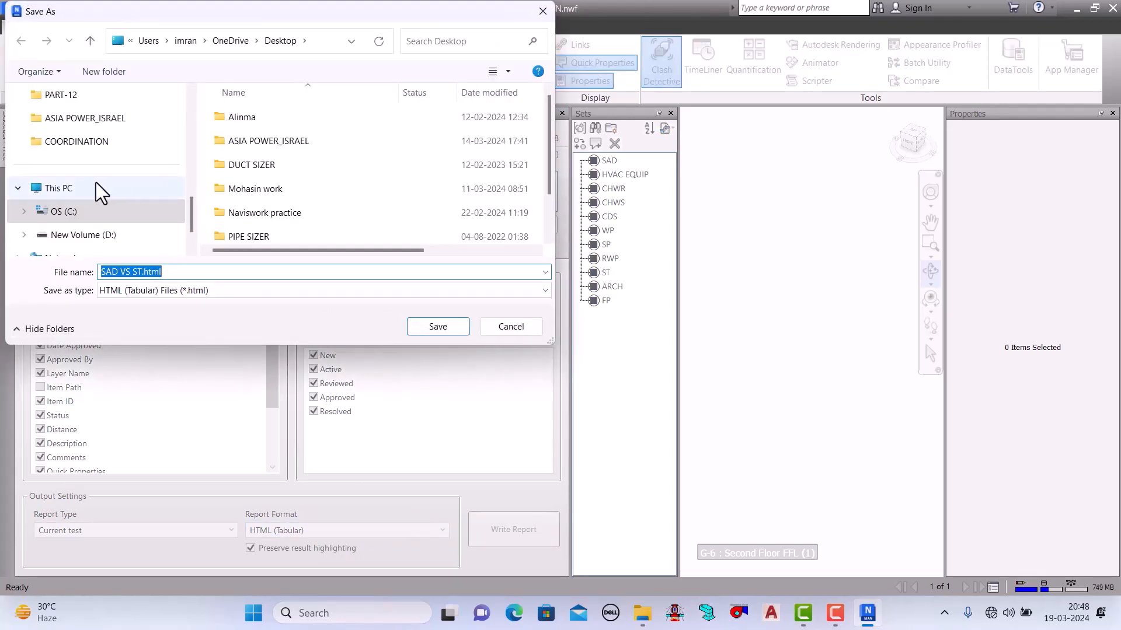
pyautogui.scroll(5, 79, 175)
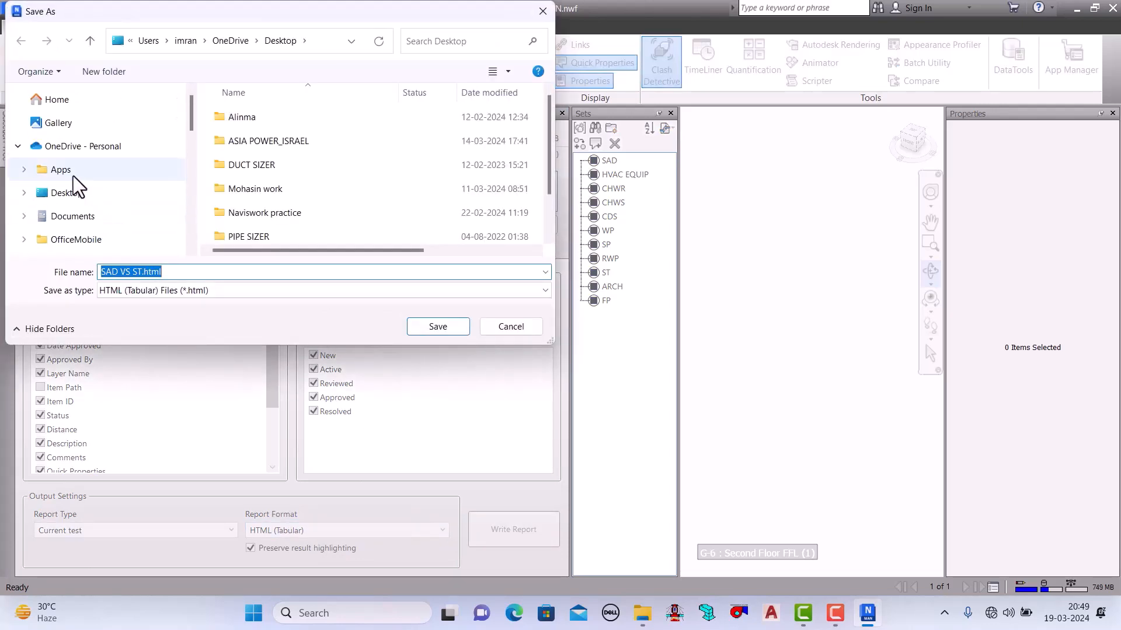
pyautogui.click(77, 198)
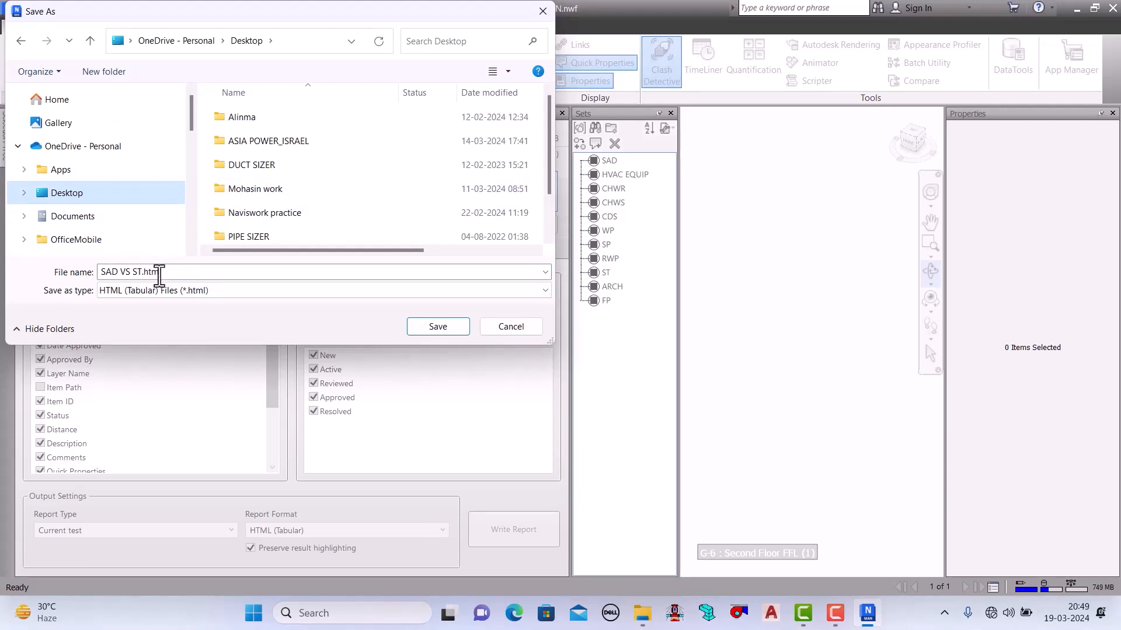
pyautogui.click(423, 332)
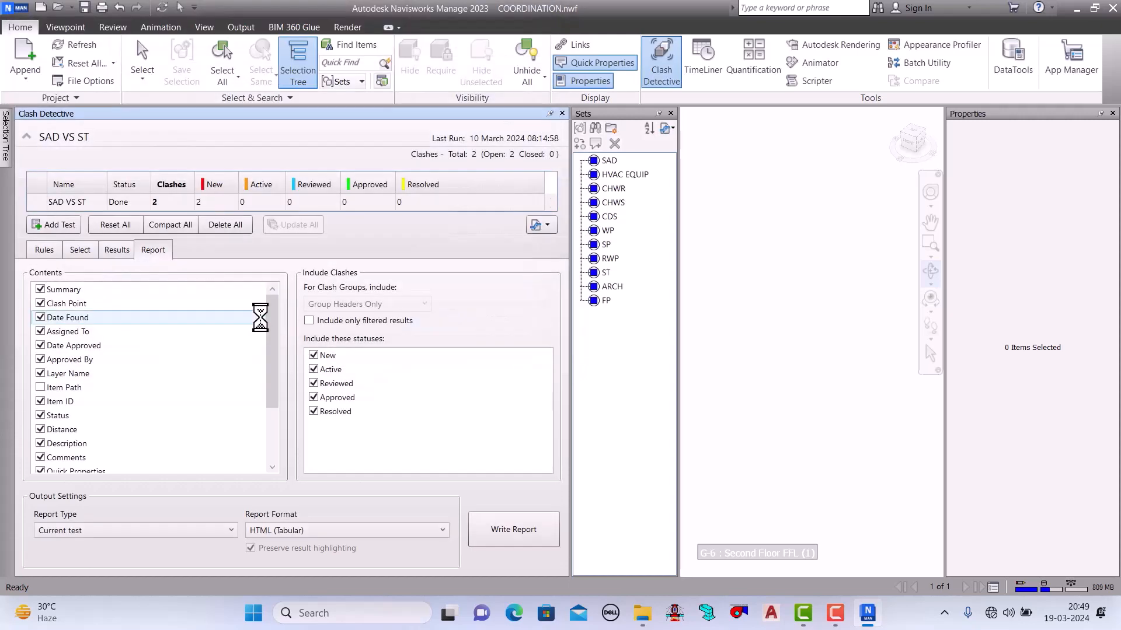
pyautogui.click(1075, 8)
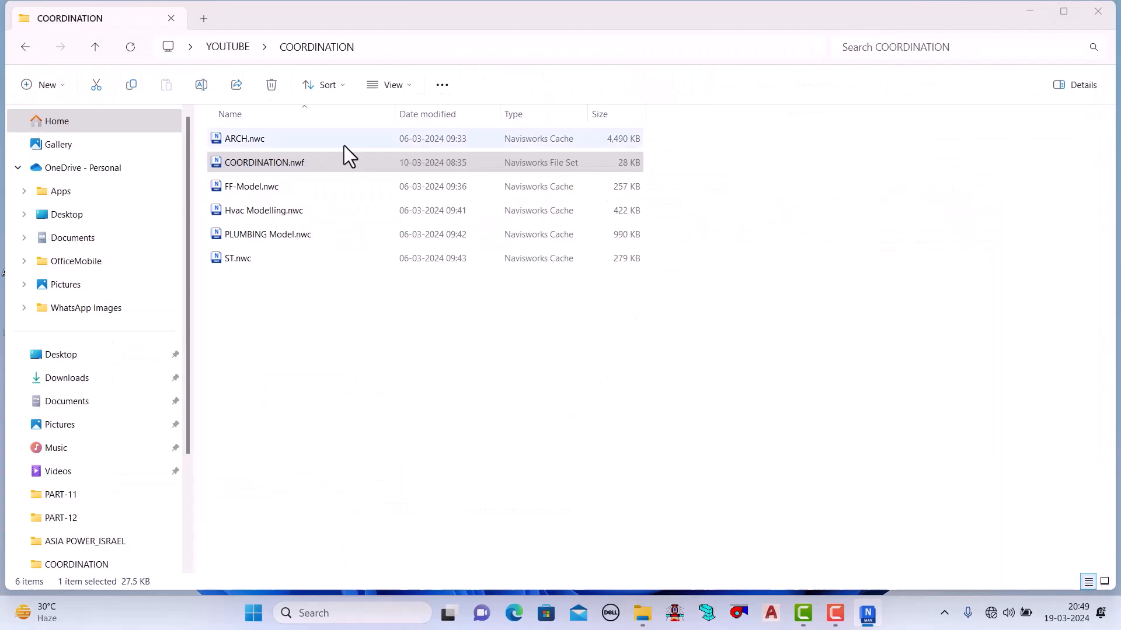
pyautogui.click(1029, 12)
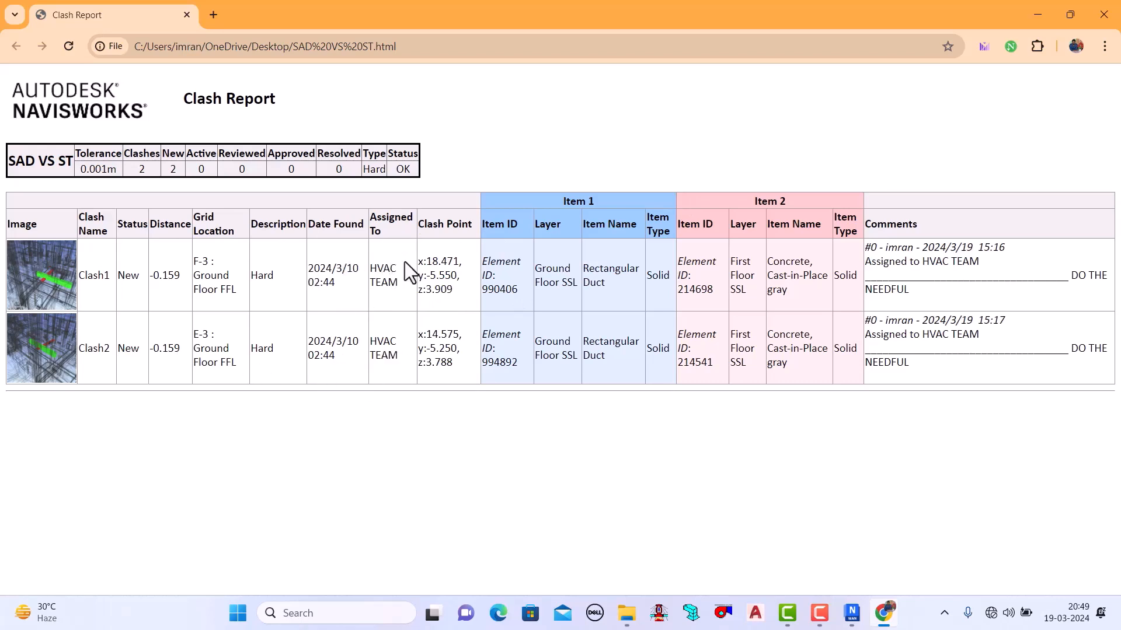
# Step: Check the Assigned To entries of Clash1 and Clash2 in the HTML clash report
pyautogui.moveTo(391, 284); pyautogui.dragTo(396, 287)
pyautogui.click(376, 273)
pyautogui.moveTo(372, 340); pyautogui.dragTo(398, 357)
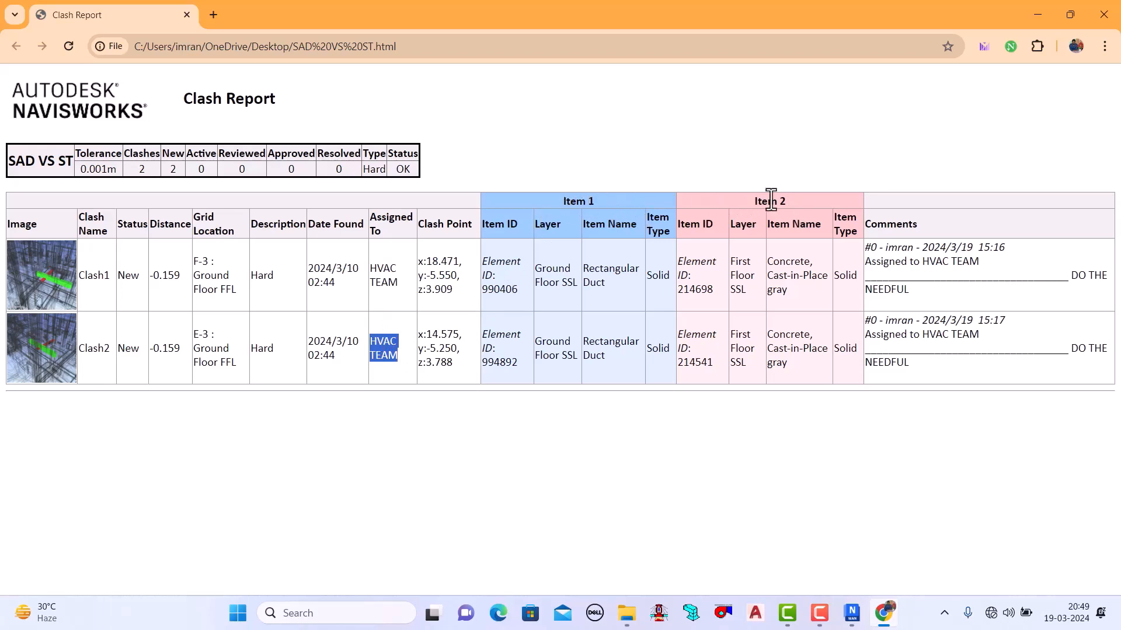
pyautogui.click(506, 278)
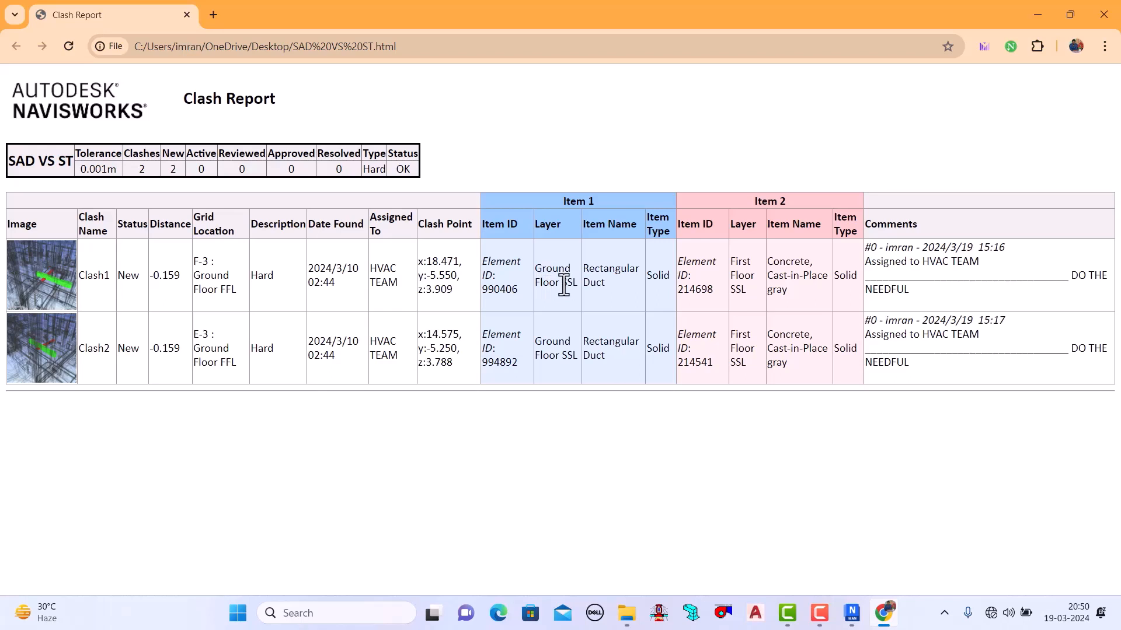
# Step: Compare the item names and layers of Item 1 and Item 2 for Clash1 in the report
pyautogui.moveTo(564, 286); pyautogui.dragTo(578, 286)
pyautogui.click(592, 275)
pyautogui.tripleClick(591, 275)
pyautogui.moveTo(589, 270); pyautogui.dragTo(594, 280)
pyautogui.click(584, 272)
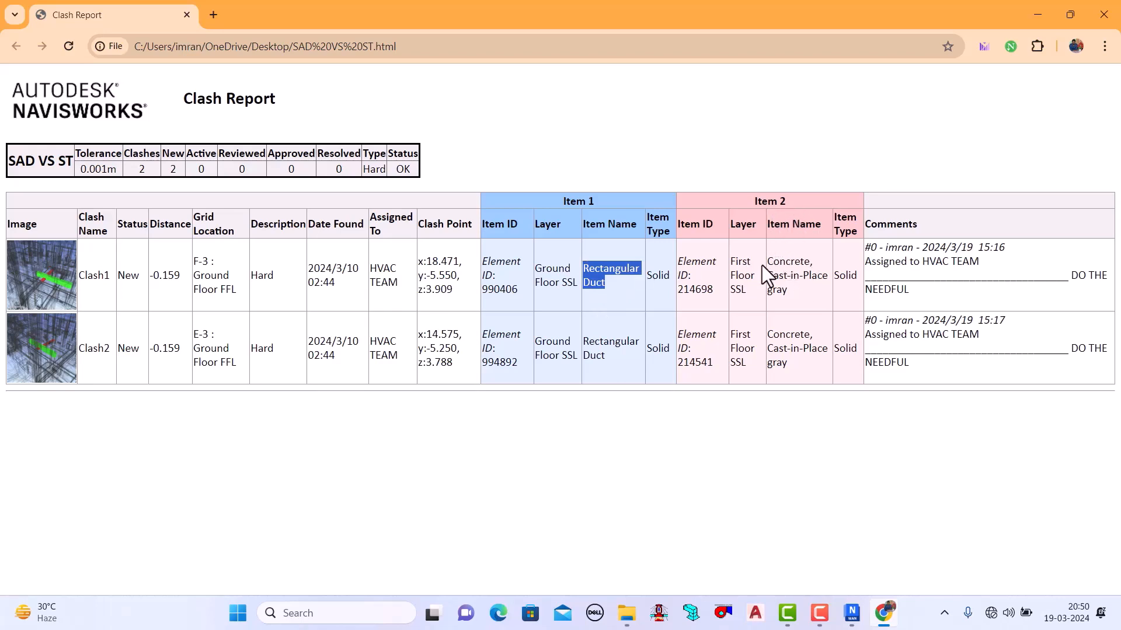
pyautogui.moveTo(772, 262); pyautogui.dragTo(807, 296)
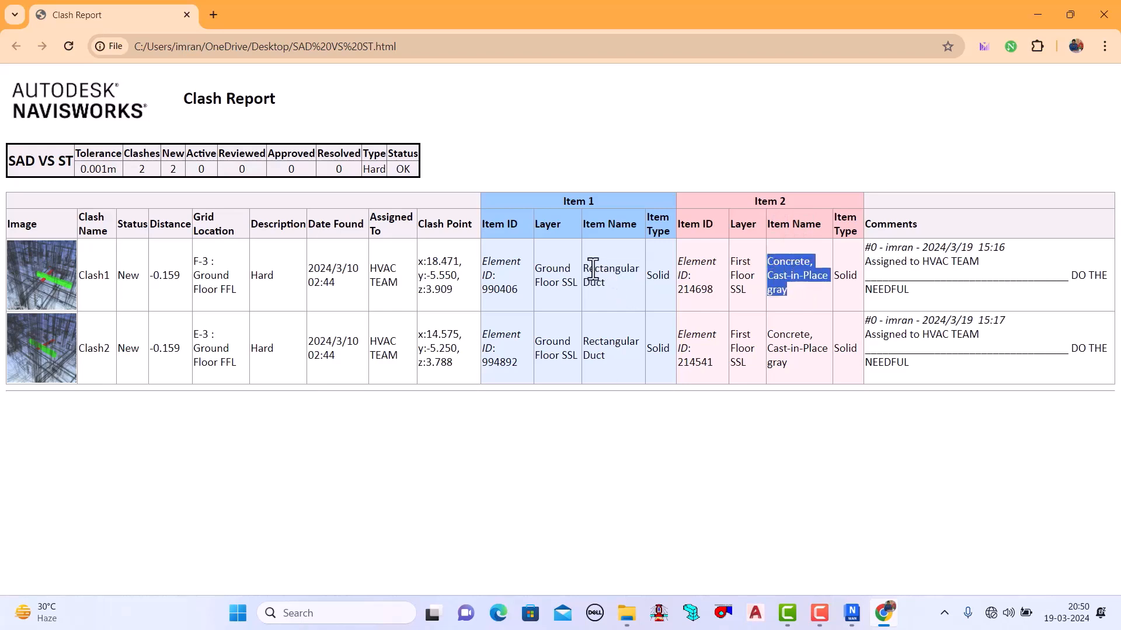
pyautogui.moveTo(590, 269)
pyautogui.mouseDown()
pyautogui.moveTo(605, 285)
pyautogui.moveTo(582, 269)
pyautogui.mouseUp()
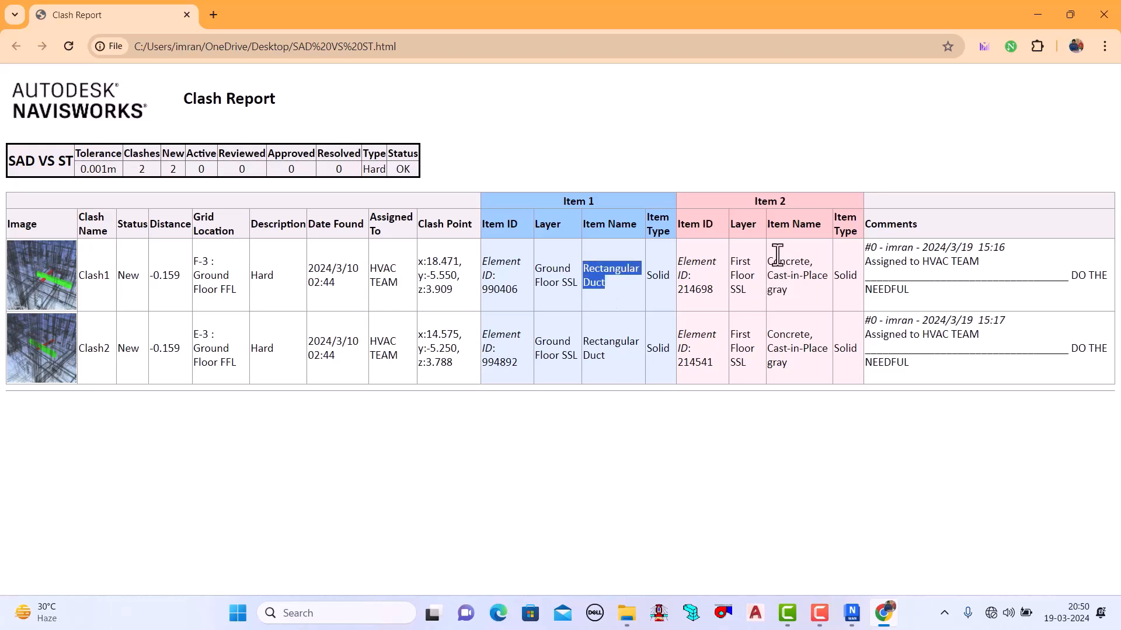
pyautogui.moveTo(774, 257); pyautogui.dragTo(803, 299)
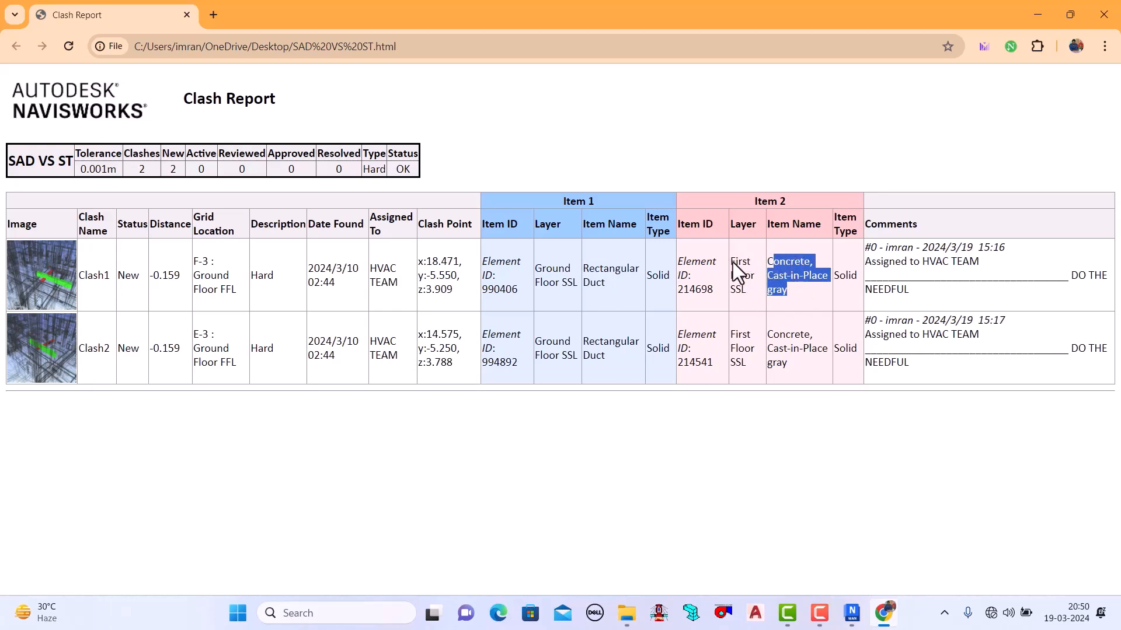
pyautogui.moveTo(731, 260); pyautogui.dragTo(741, 294)
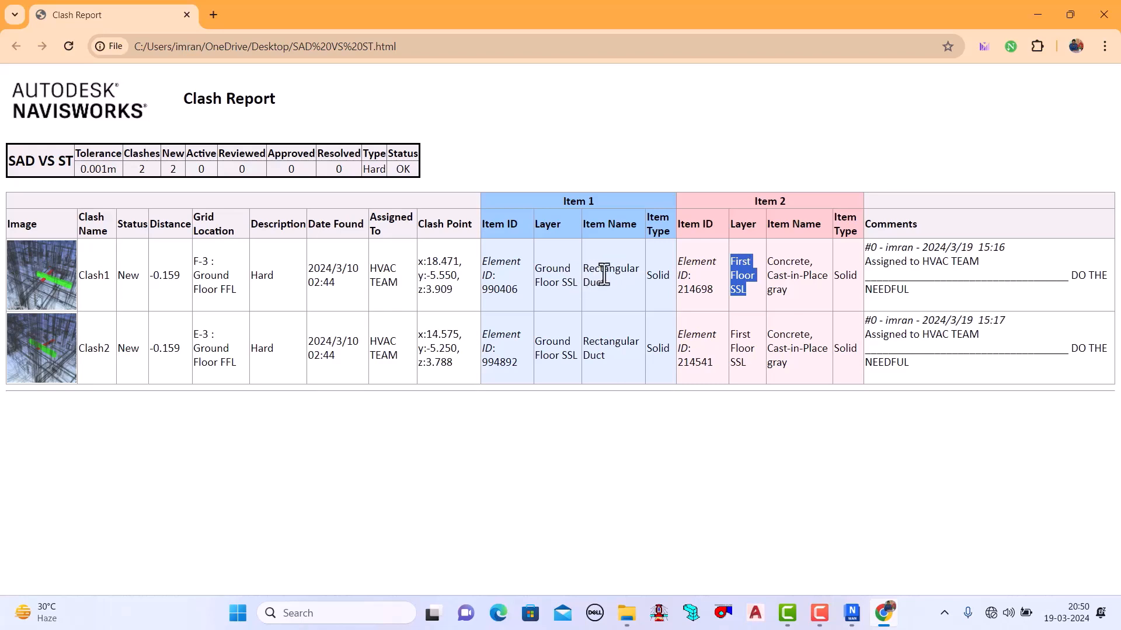
pyautogui.moveTo(599, 269); pyautogui.dragTo(606, 292)
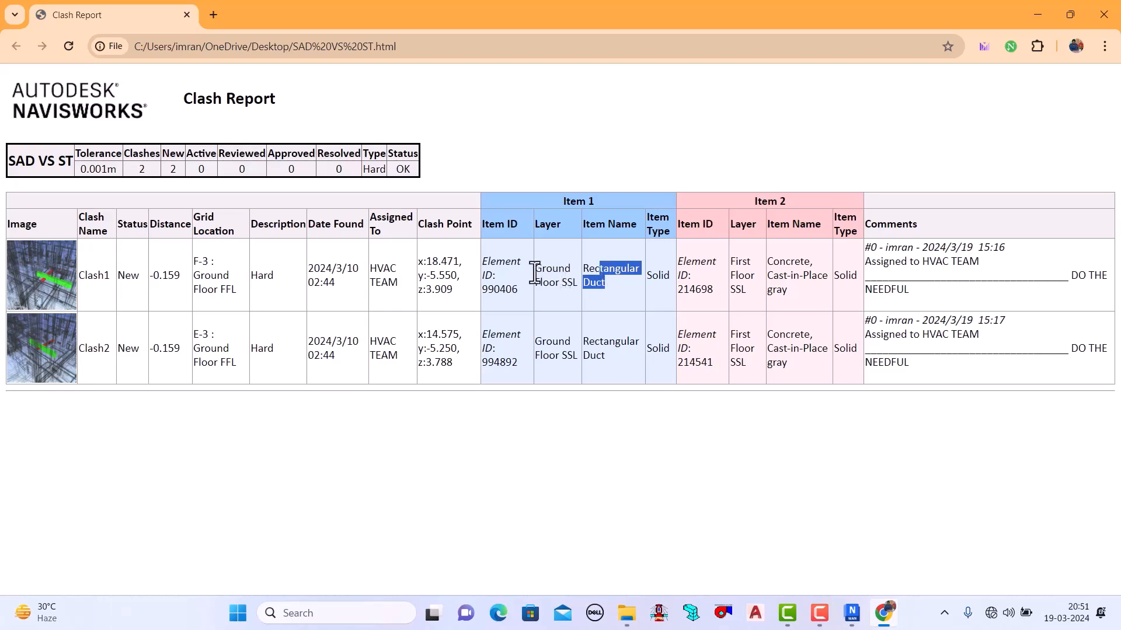
pyautogui.moveTo(535, 269); pyautogui.dragTo(560, 292)
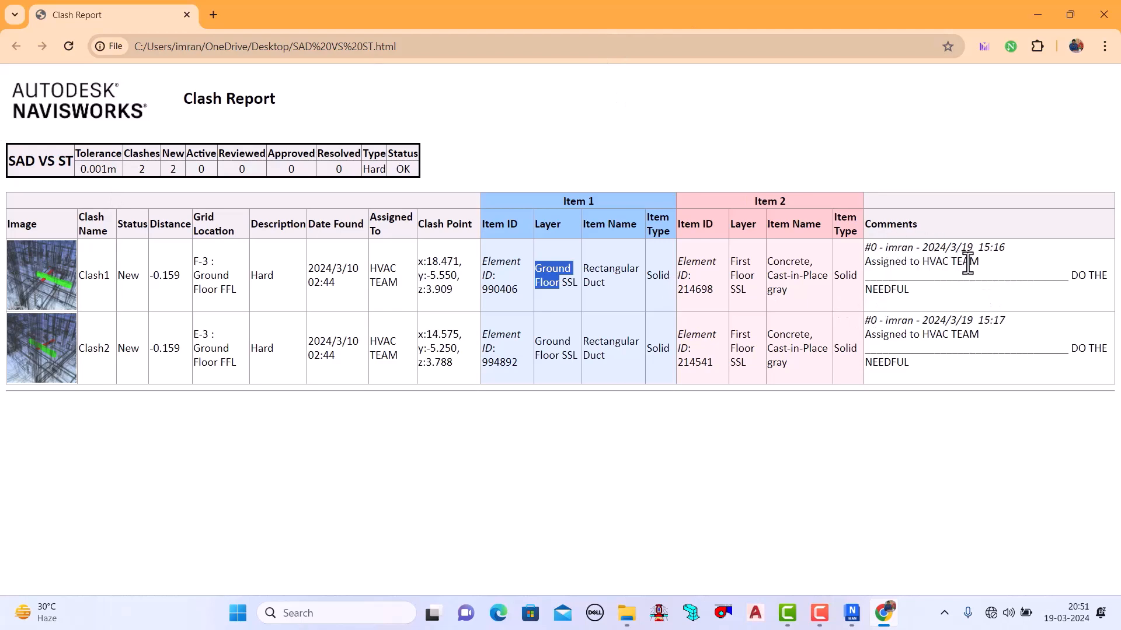
# Step: Read the assignment comments of Clash1 and look over the whole Clash2 row in the report
pyautogui.moveTo(980, 264); pyautogui.dragTo(890, 272)
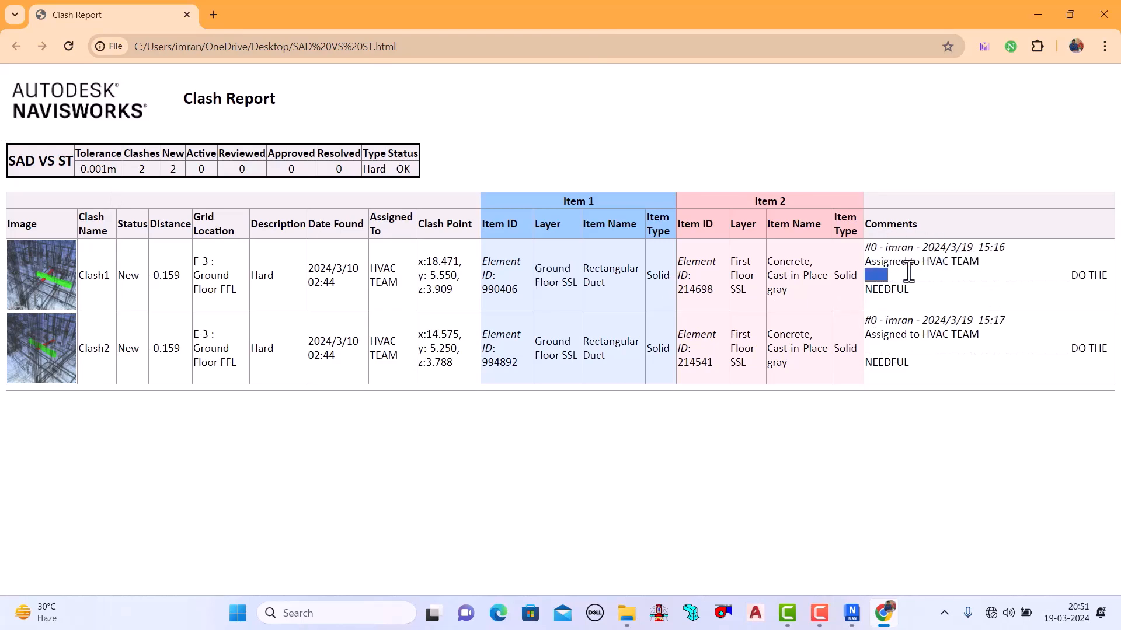
pyautogui.click(1073, 279)
pyautogui.moveTo(1073, 279); pyautogui.dragTo(1108, 299)
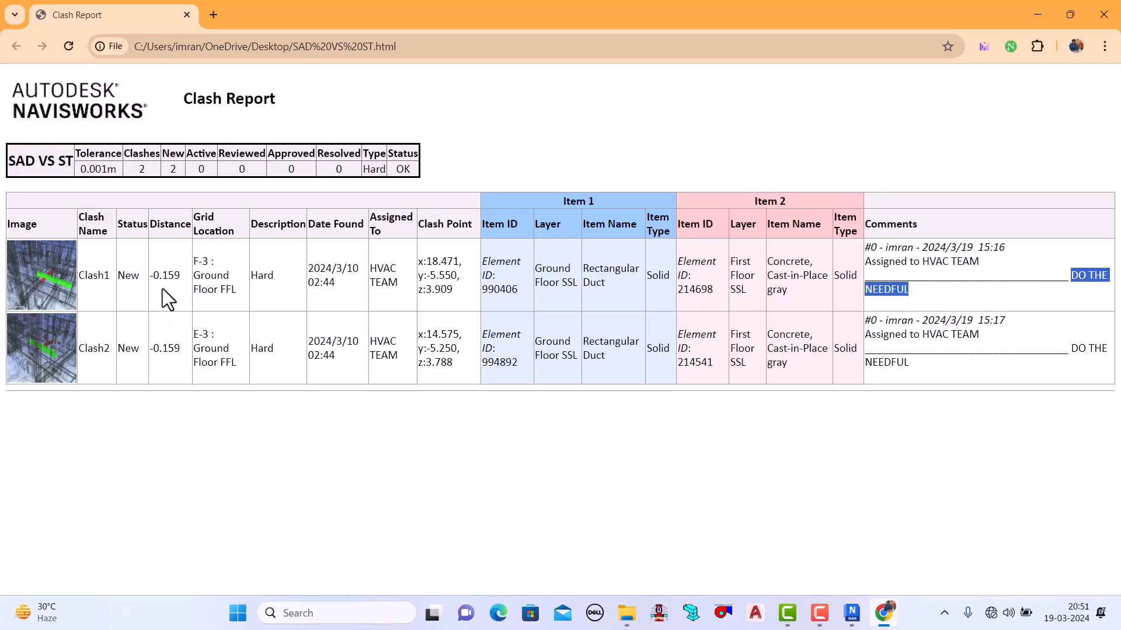
pyautogui.moveTo(88, 348); pyautogui.dragTo(894, 388)
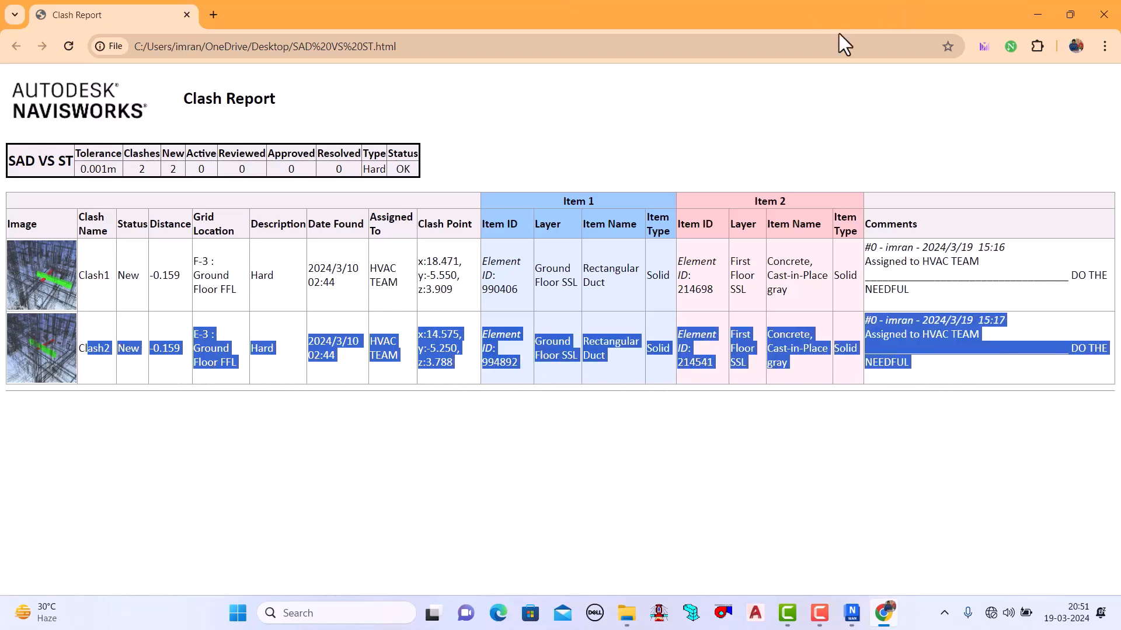
# Step: Close the clash report in Chrome and look at the available options for the SAD VS ST.html file on the desktop
pyautogui.click(1115, 10)
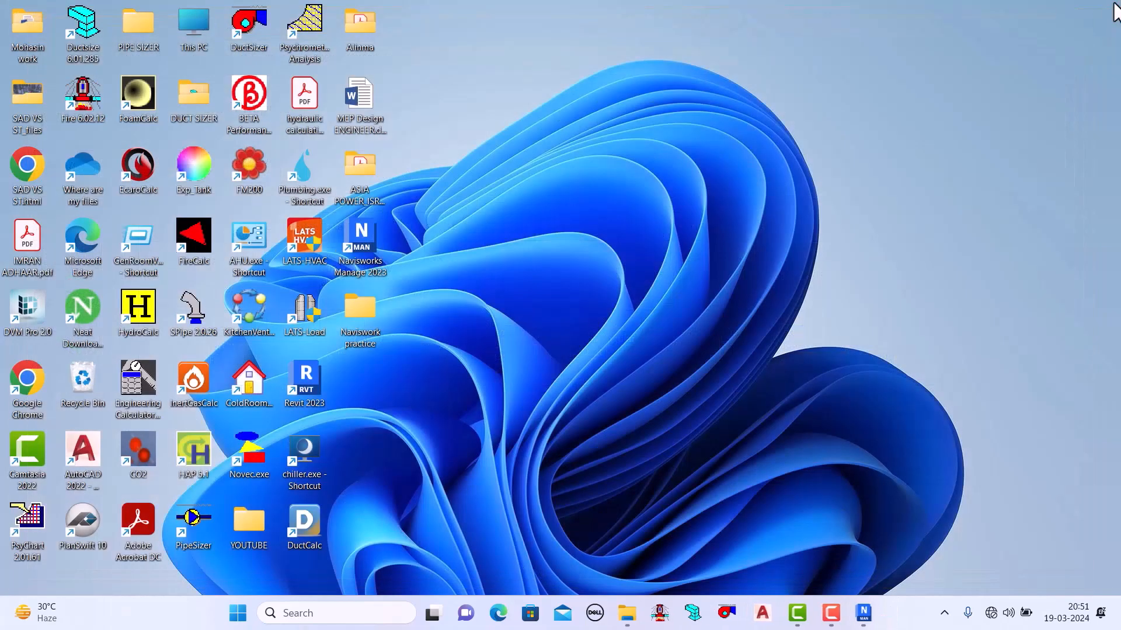
pyautogui.rightClick(26, 169)
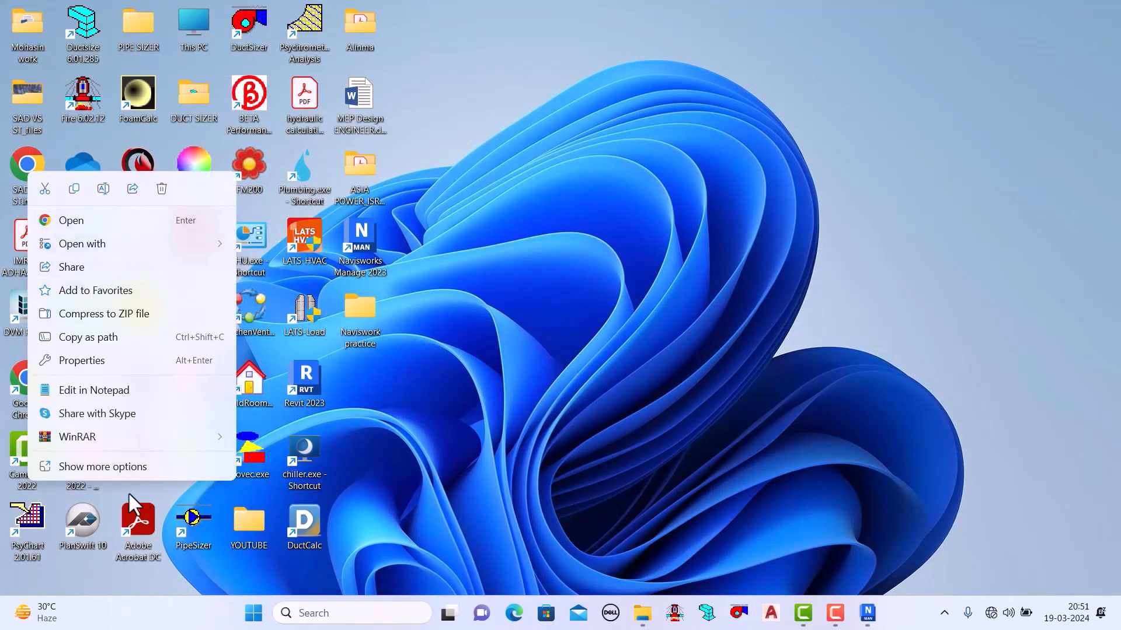
pyautogui.click(590, 389)
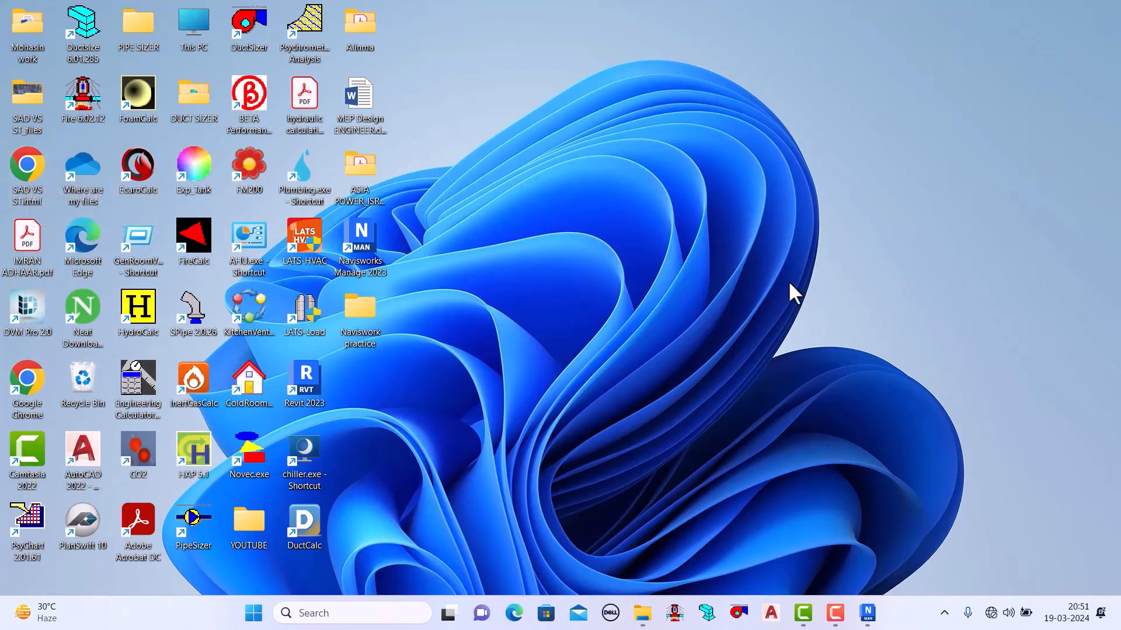
# Step: Return to Navisworks and show the clash results of the SAD VS ST test
pyautogui.moveTo(868, 613)
pyautogui.click(892, 573)
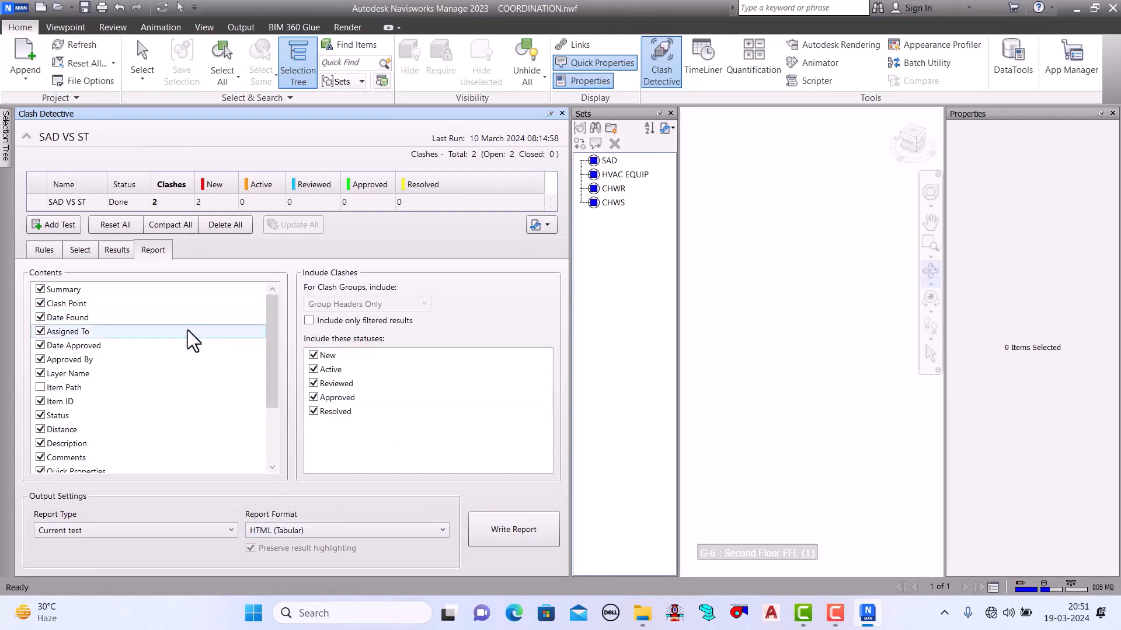
pyautogui.click(117, 250)
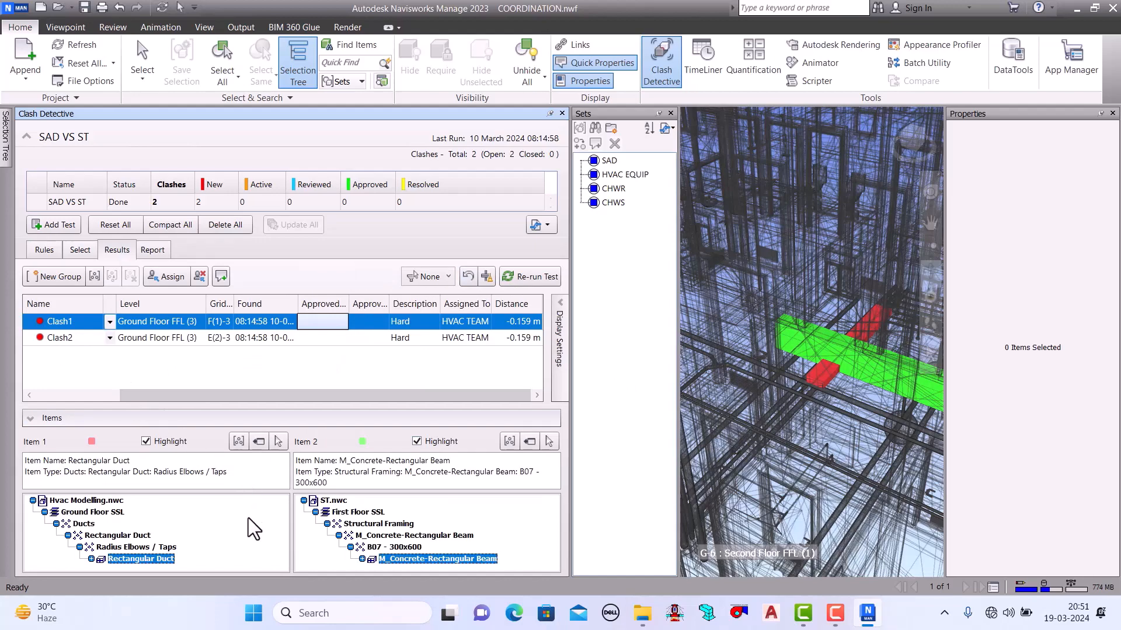
pyautogui.moveTo(841, 625)
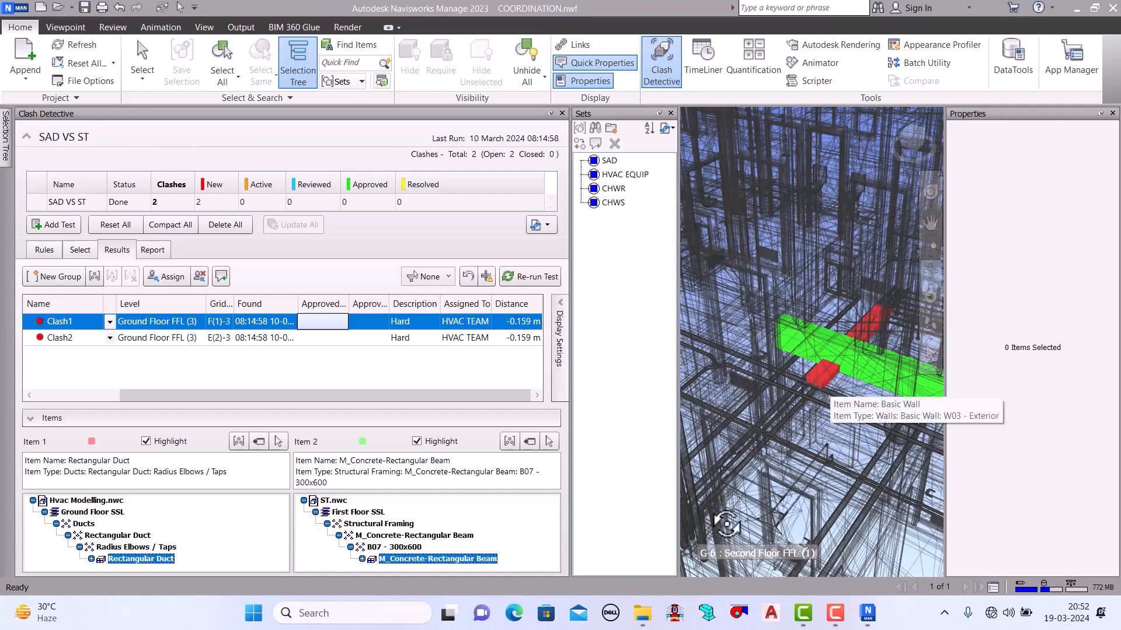
pyautogui.click(1077, 8)
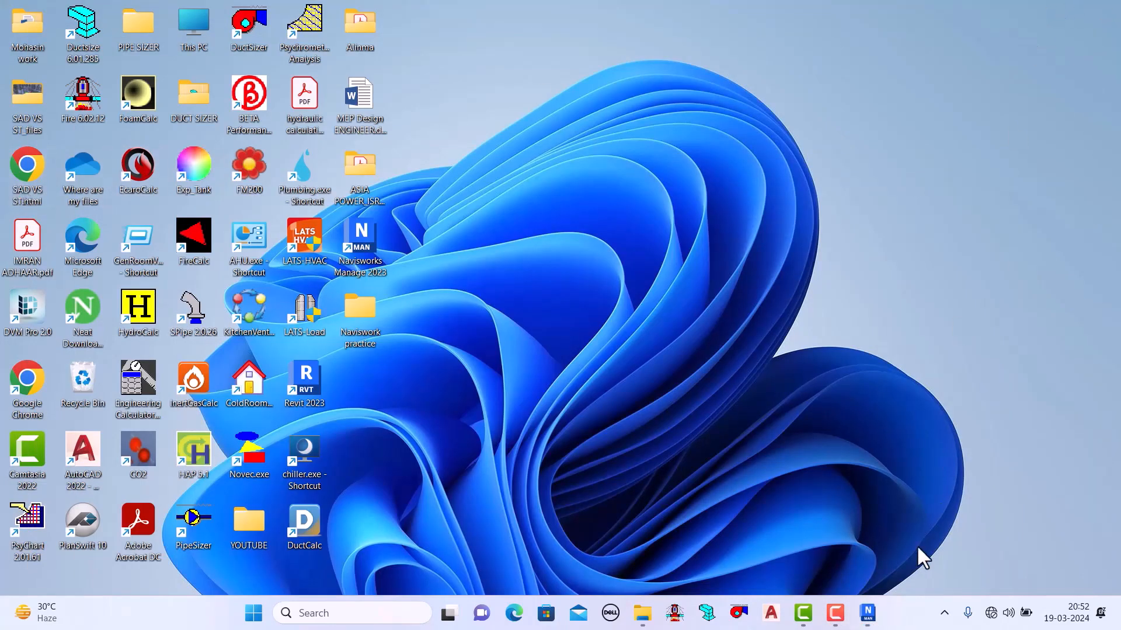
pyautogui.click(864, 604)
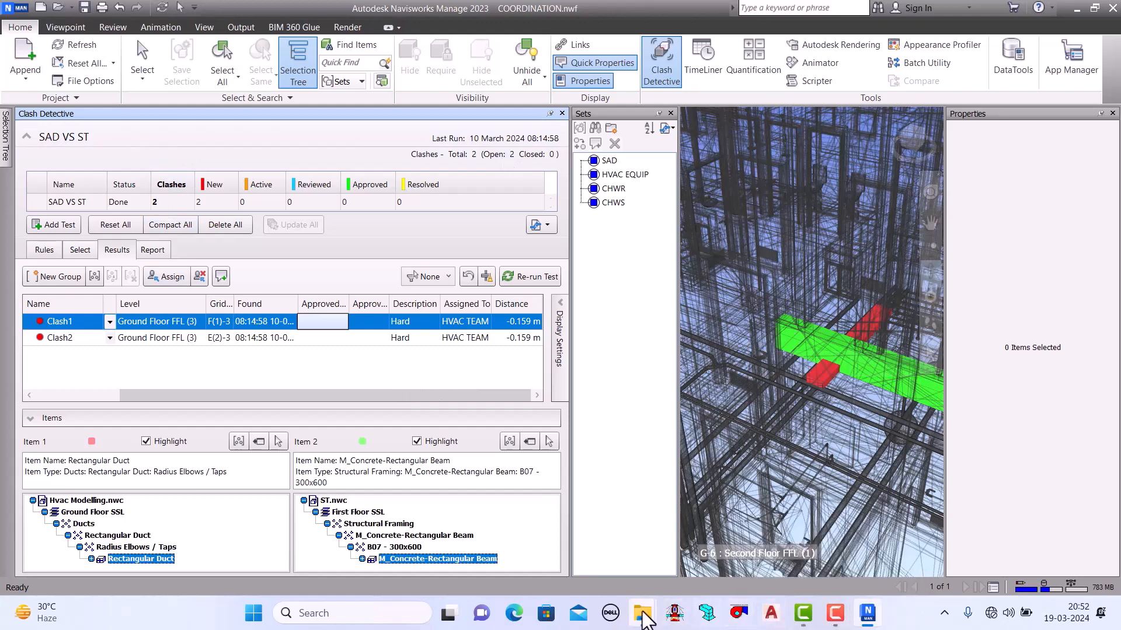
# Step: Check the model files in the YOUTUBE COORDINATION folder in File Explorer and return to Navisworks
pyautogui.moveTo(642, 613)
pyautogui.click(717, 578)
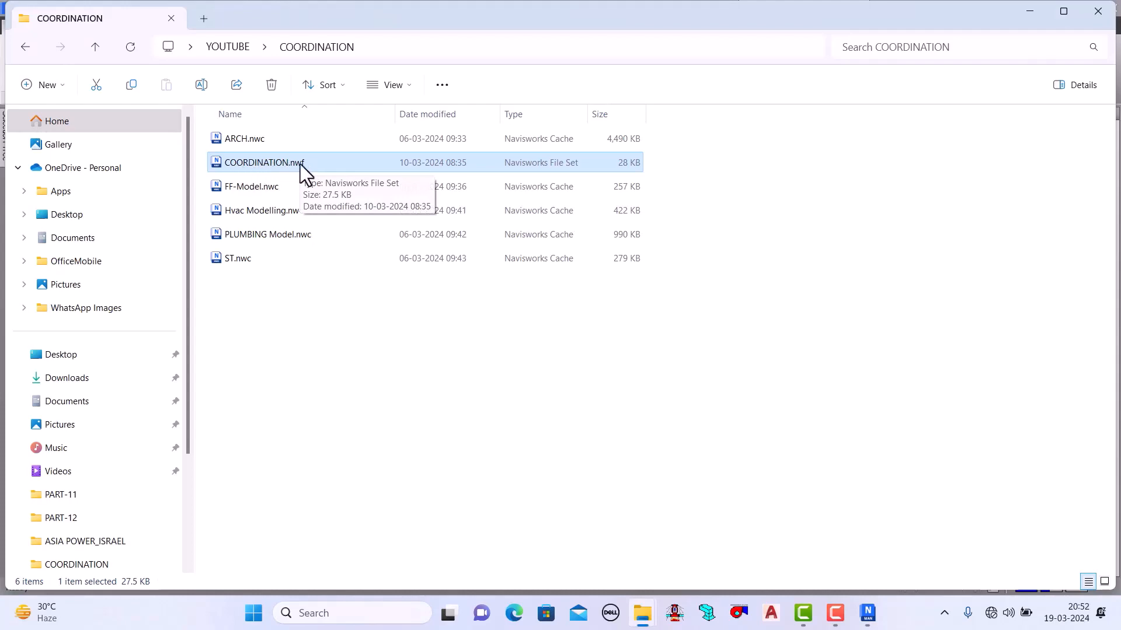
pyautogui.moveTo(875, 622)
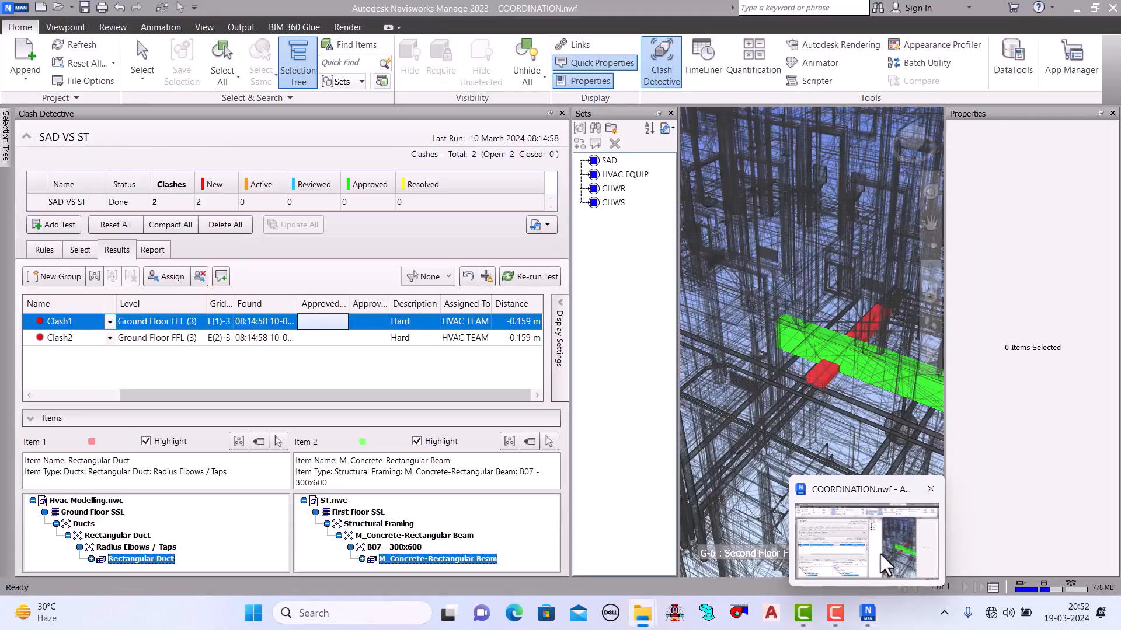
pyautogui.click(884, 563)
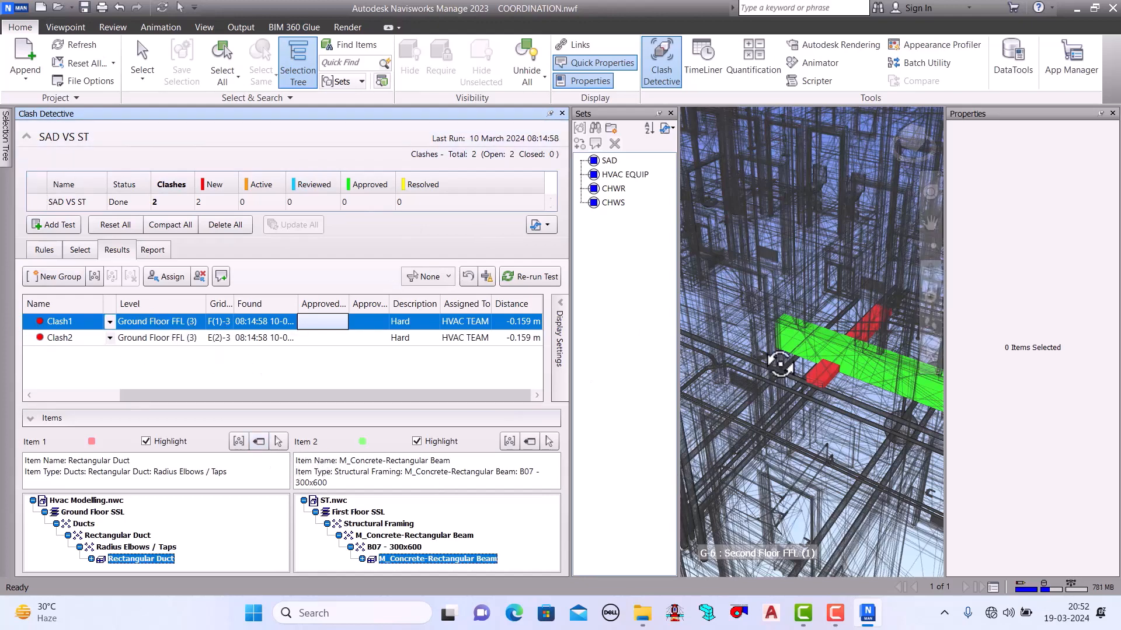
pyautogui.click(1077, 9)
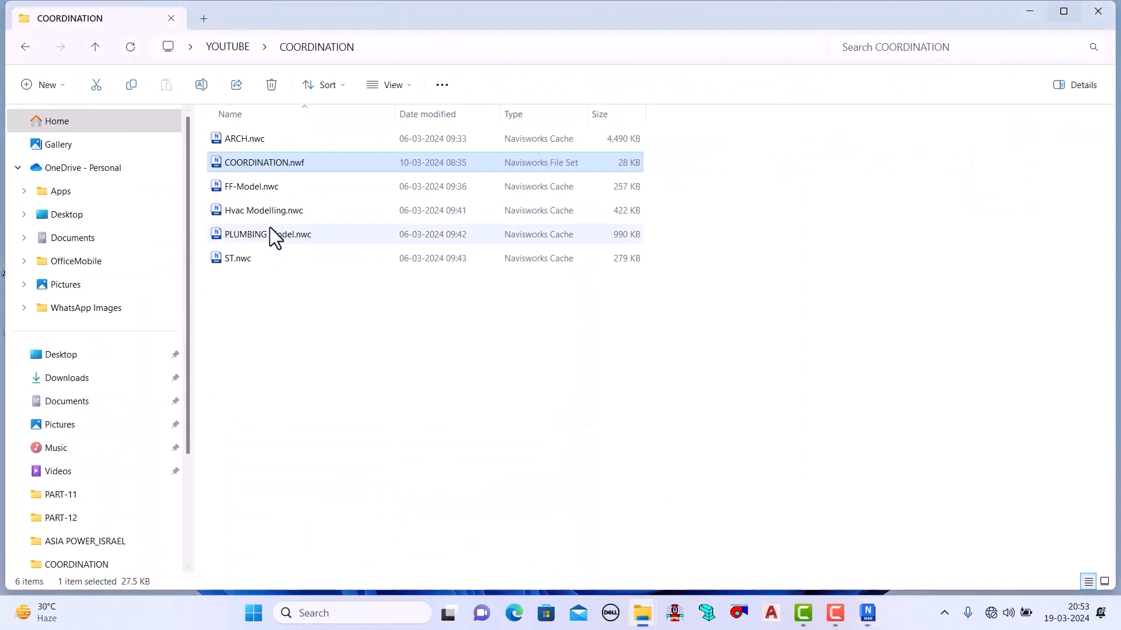
pyautogui.moveTo(868, 613)
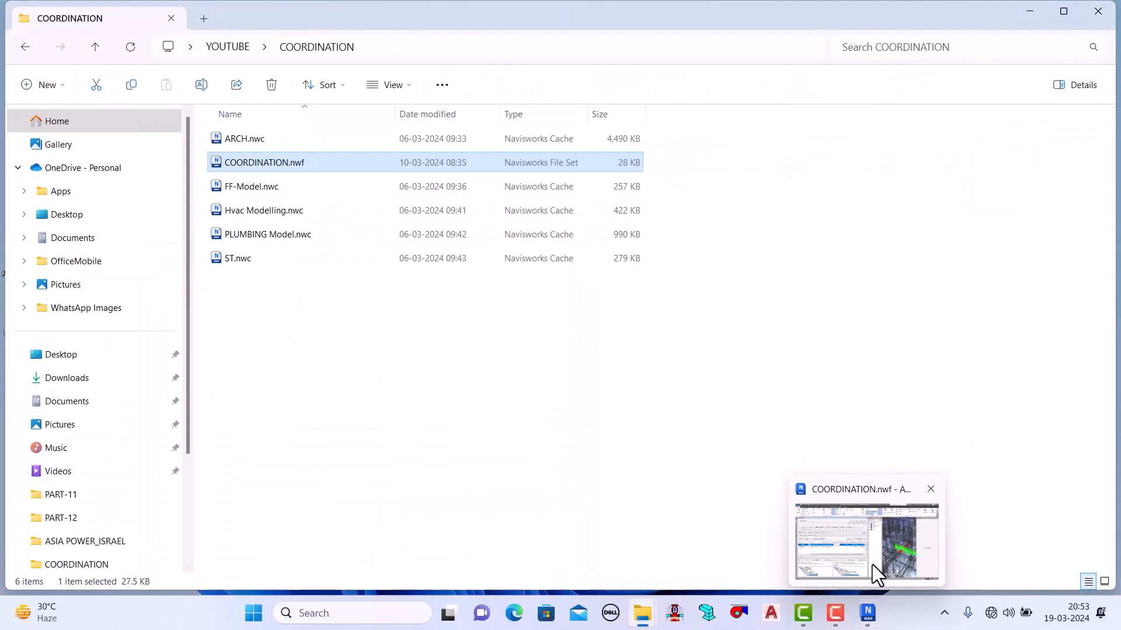
pyautogui.click(871, 565)
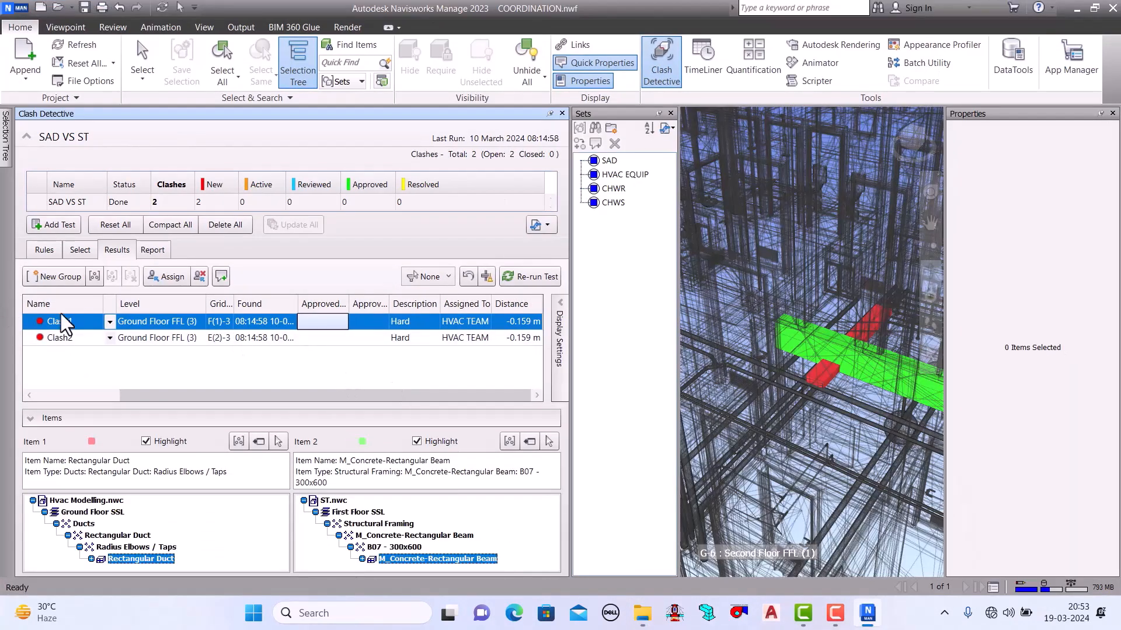
# Step: Select Clash1 in the results list and collapse the SAD VS ST test summary
pyautogui.click(61, 320)
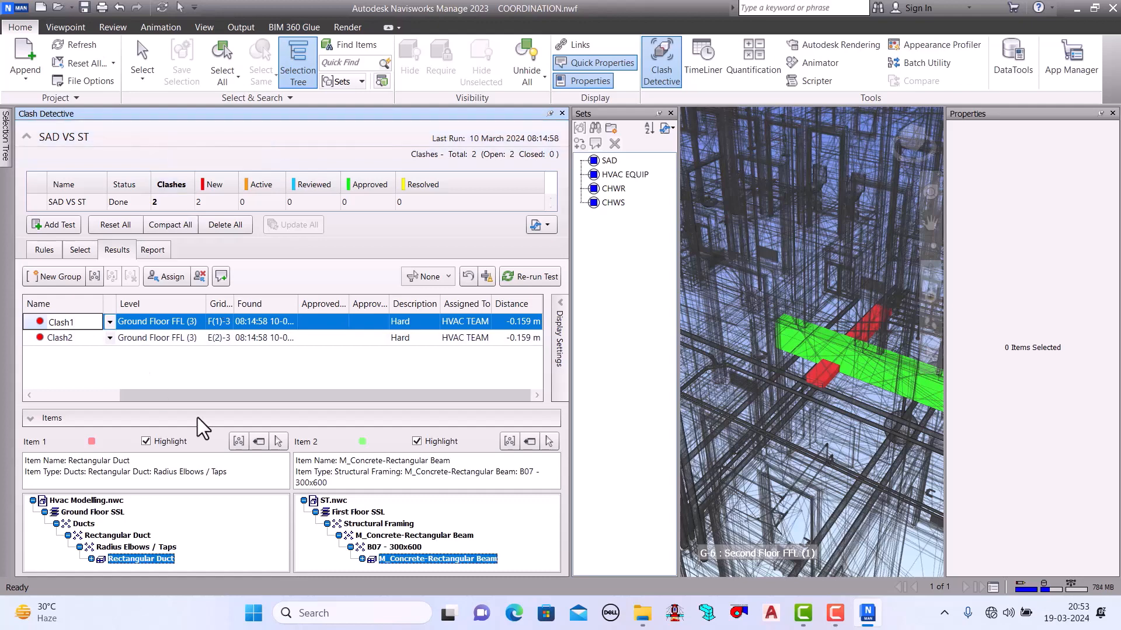
pyautogui.moveTo(6, 165)
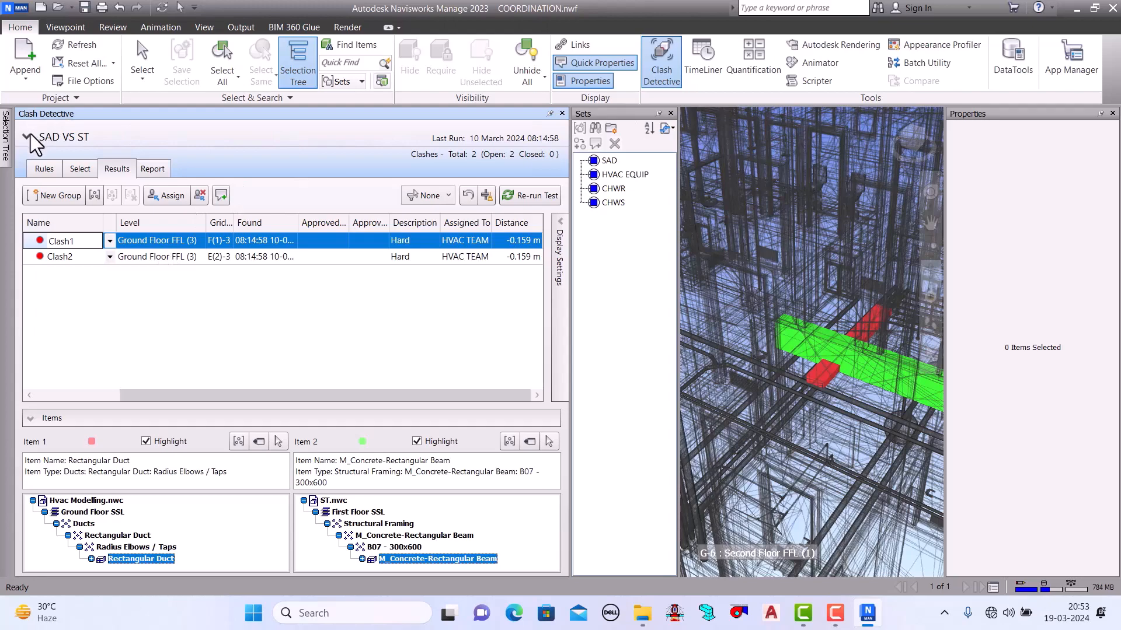
# Step: Minimize the Navisworks and File Explorer windows and launch Revit 2023
pyautogui.click(1073, 8)
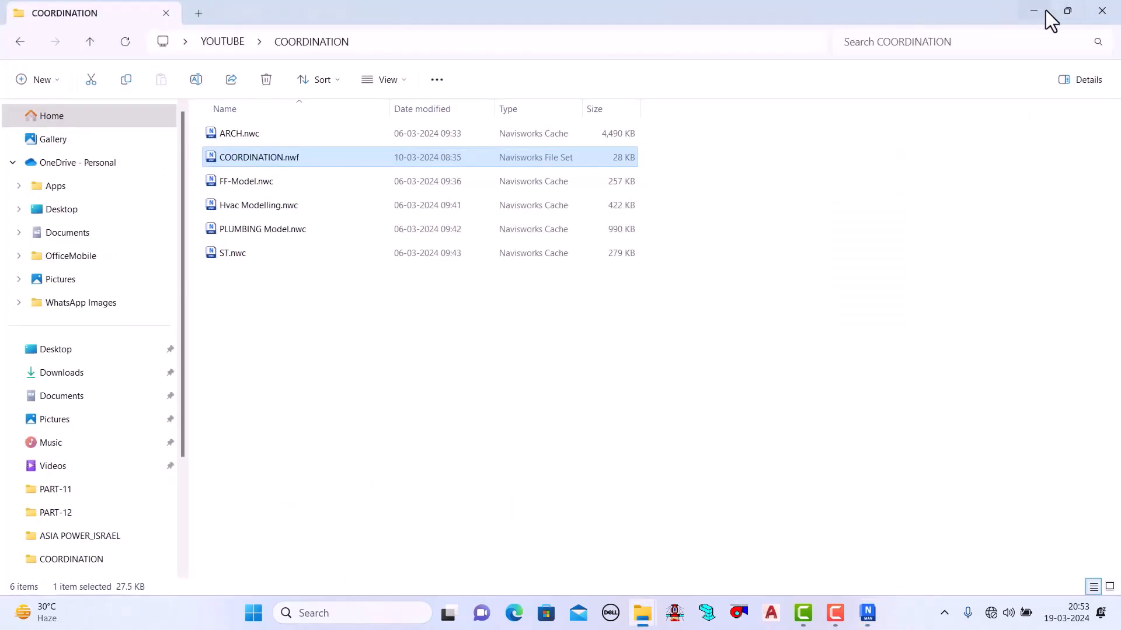
pyautogui.click(1045, 9)
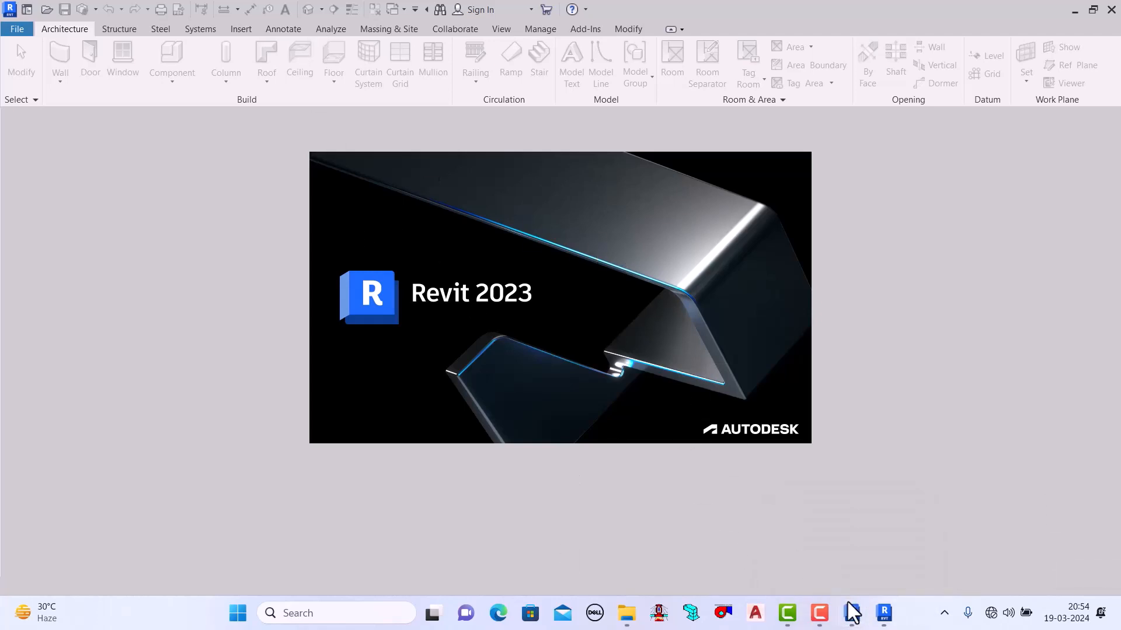
pyautogui.moveTo(851, 610)
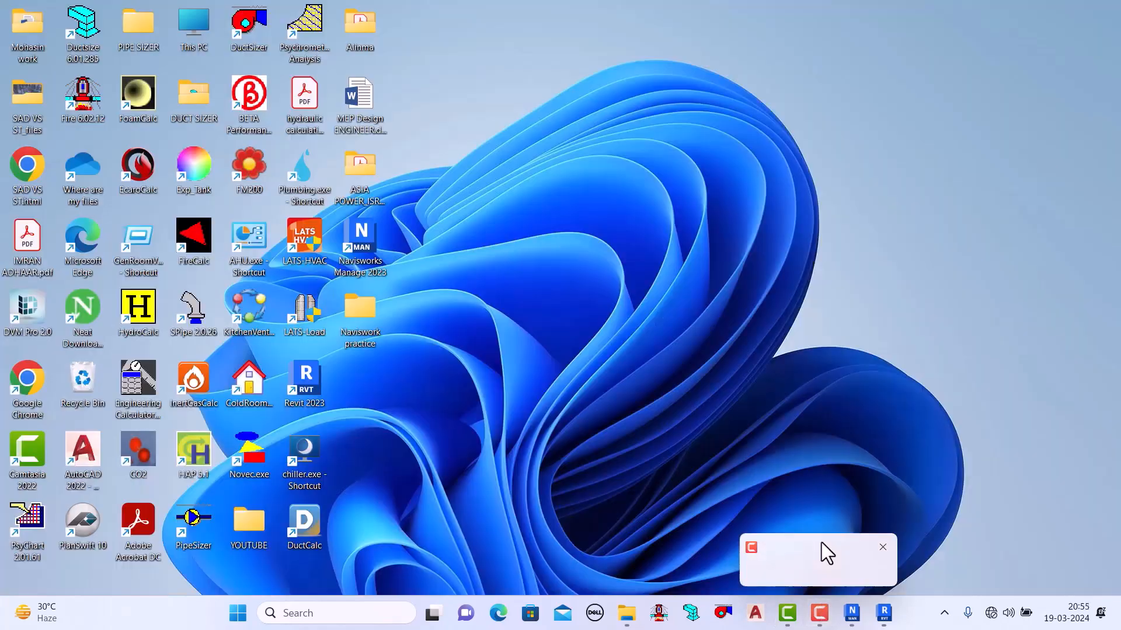
pyautogui.click(821, 542)
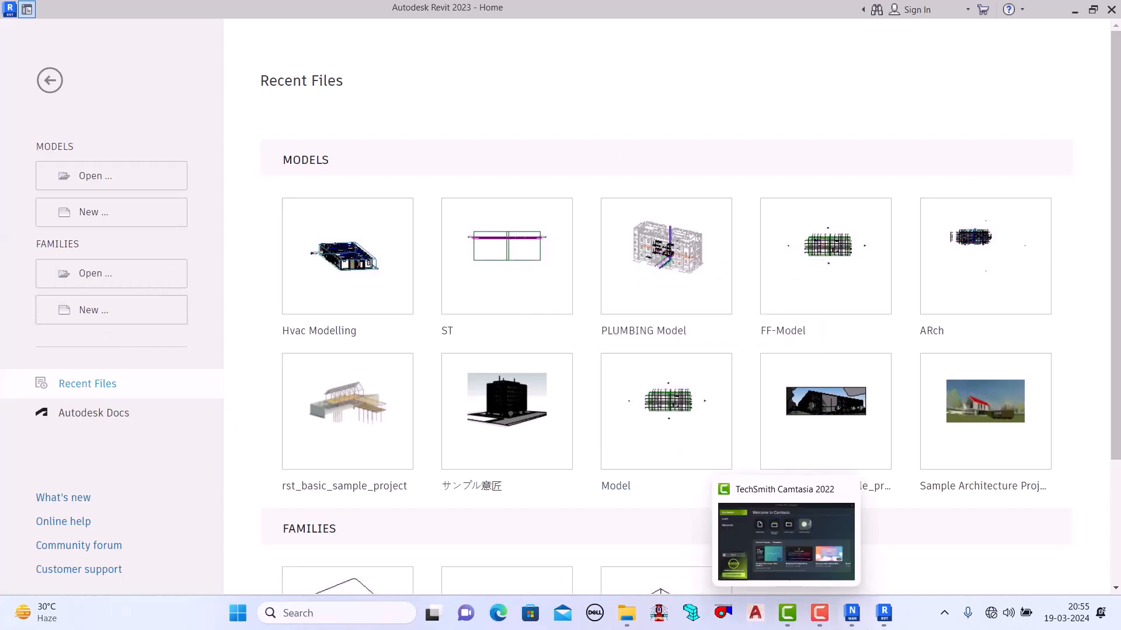
pyautogui.moveTo(823, 618)
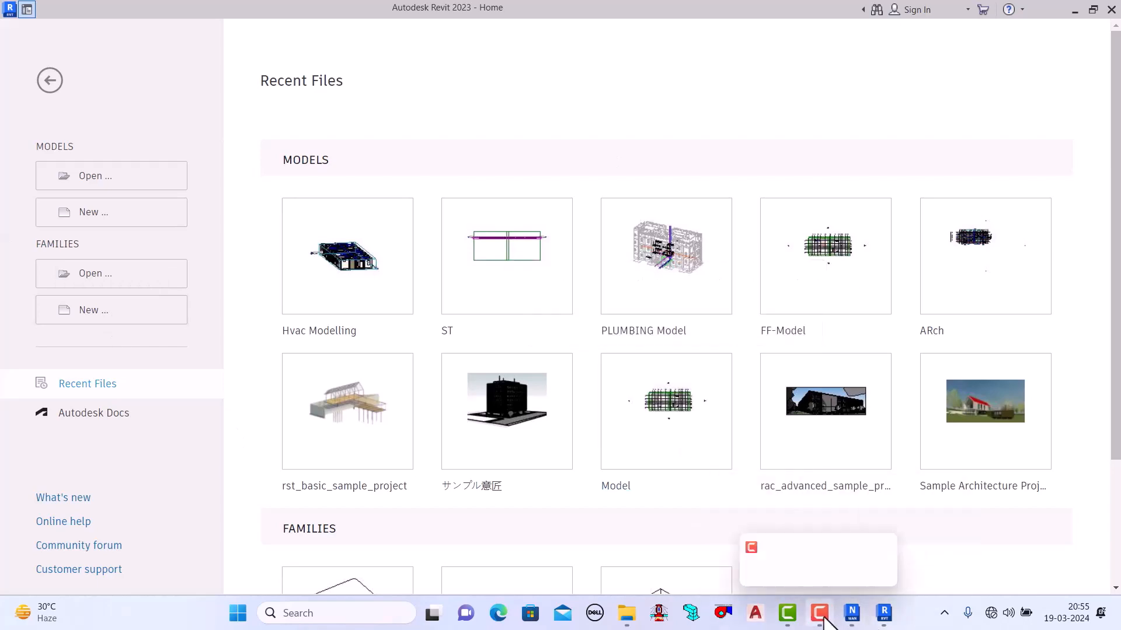
pyautogui.click(817, 551)
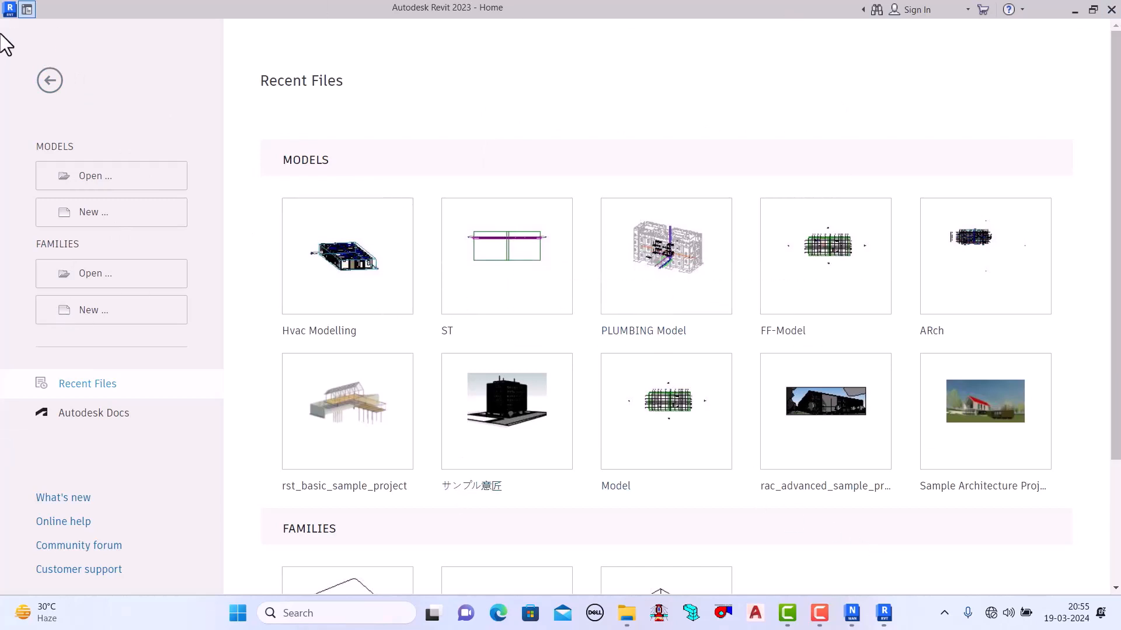
# Step: Leave the Revit home screen for the main modelling workspace
pyautogui.click(28, 9)
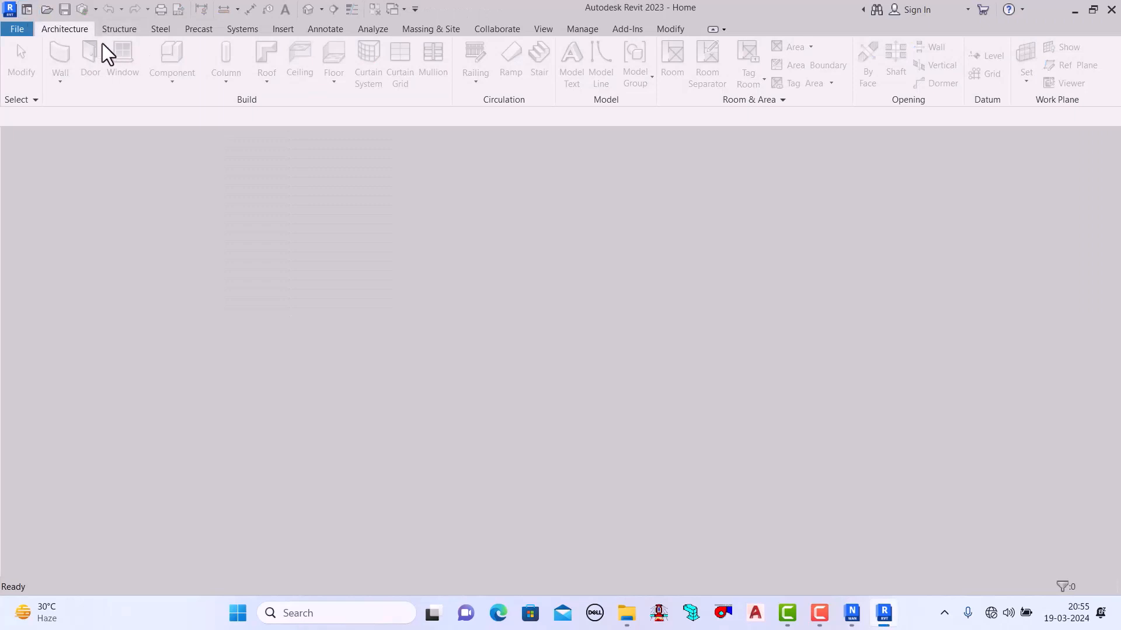
# Step: Start the Navisworks SwitchBack 2023 external tool in Revit
pyautogui.click(629, 30)
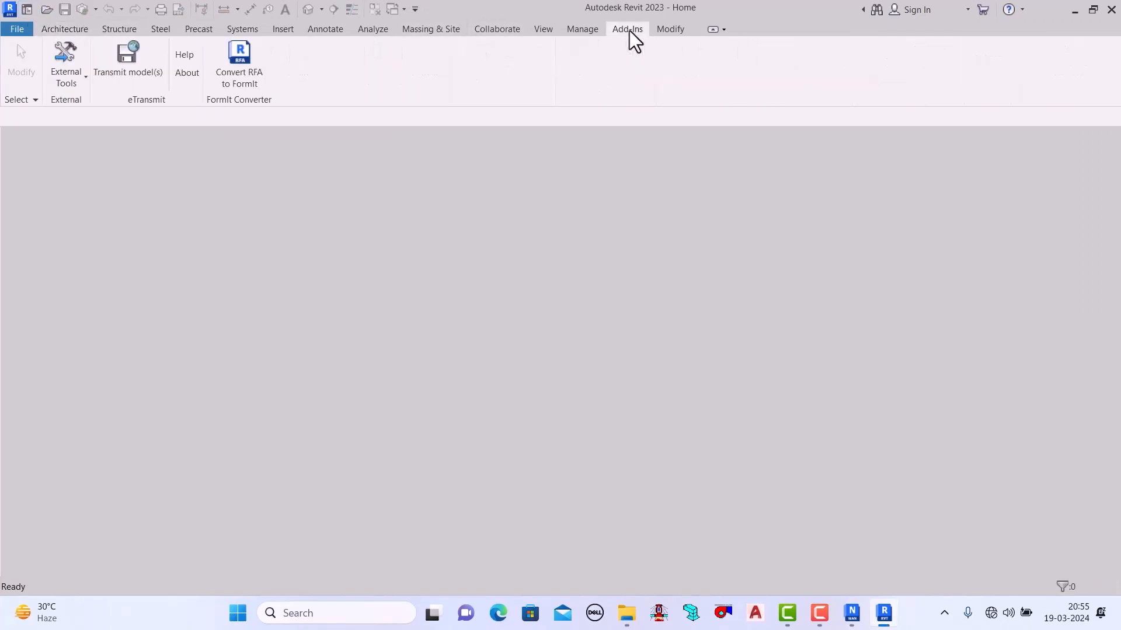
pyautogui.click(80, 81)
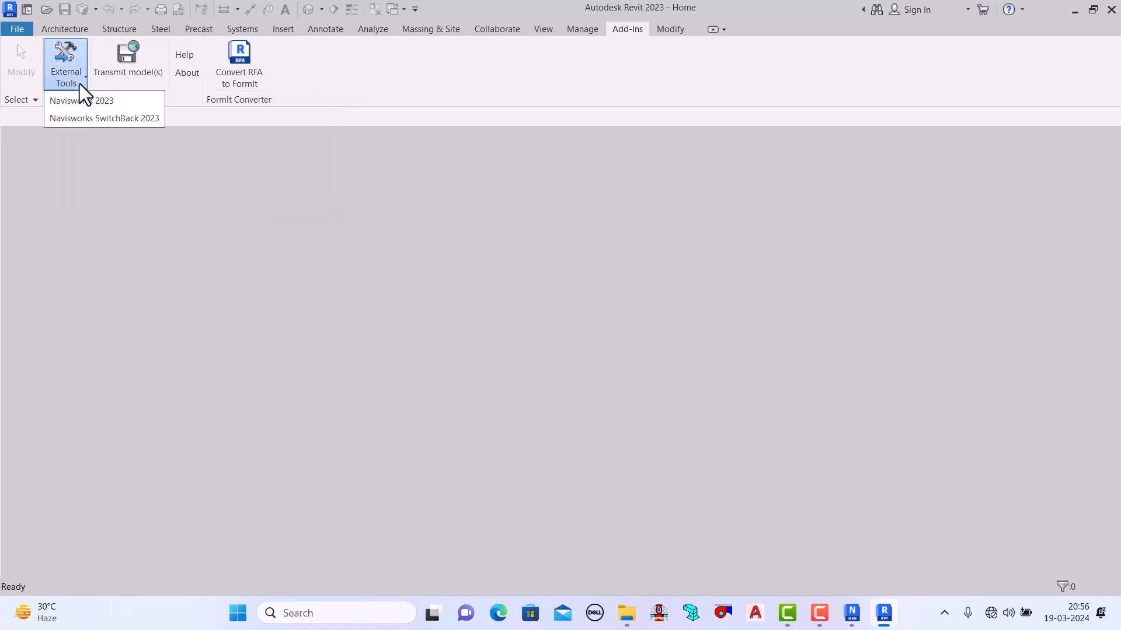
pyautogui.click(115, 117)
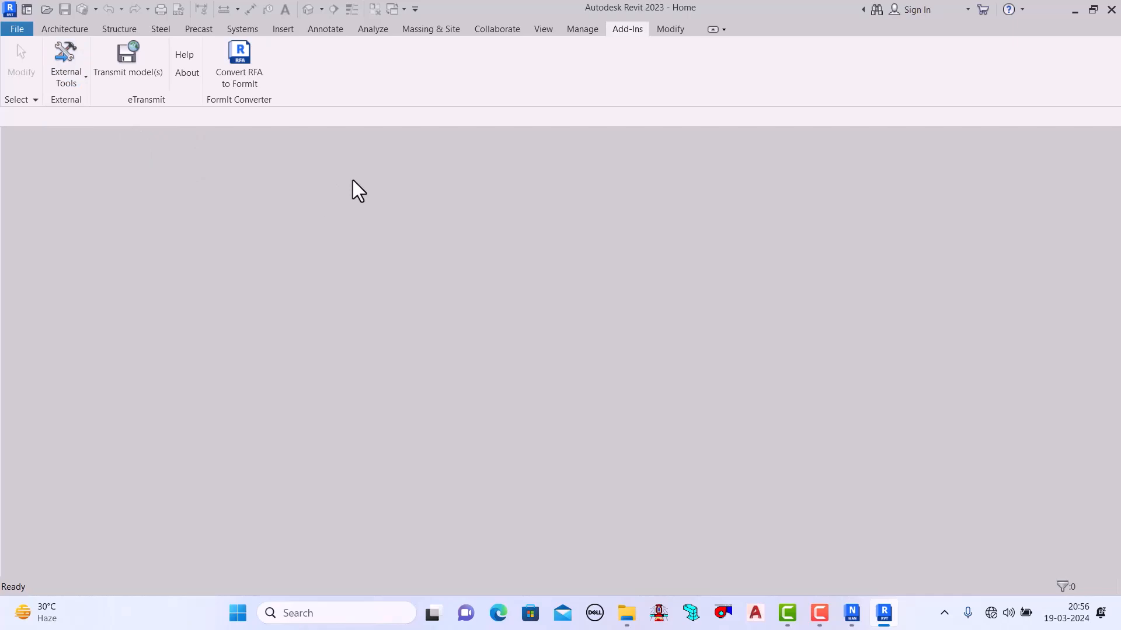
# Step: Switch to Navisworks, send the Clash1 rectangular duct to Revit with SwitchBack, and return to Revit
pyautogui.moveTo(884, 617)
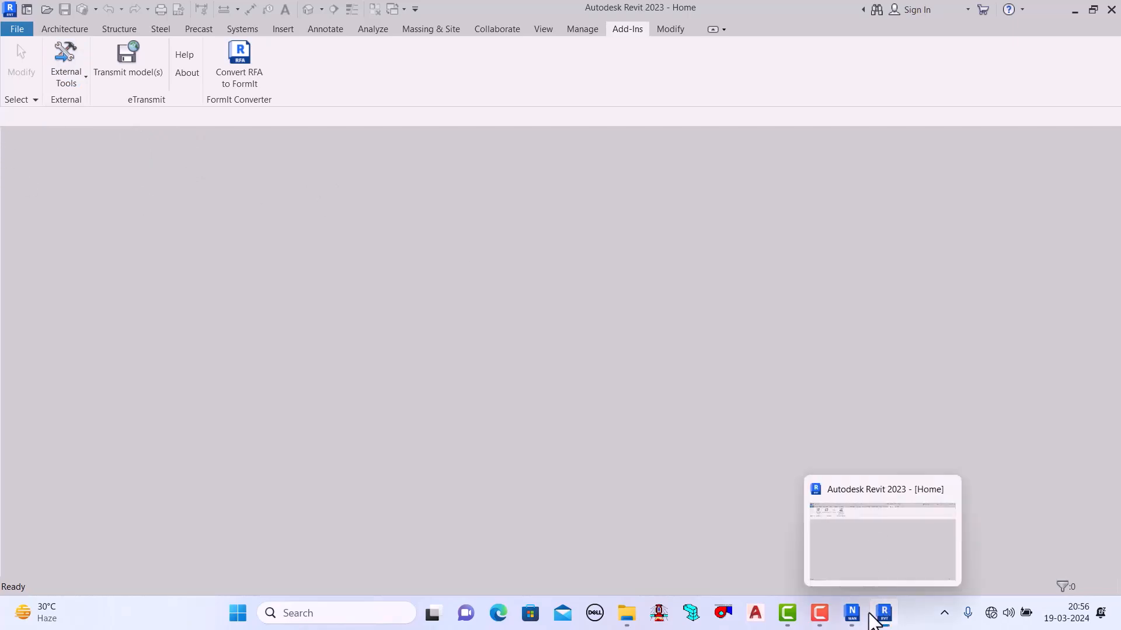
pyautogui.moveTo(850, 613)
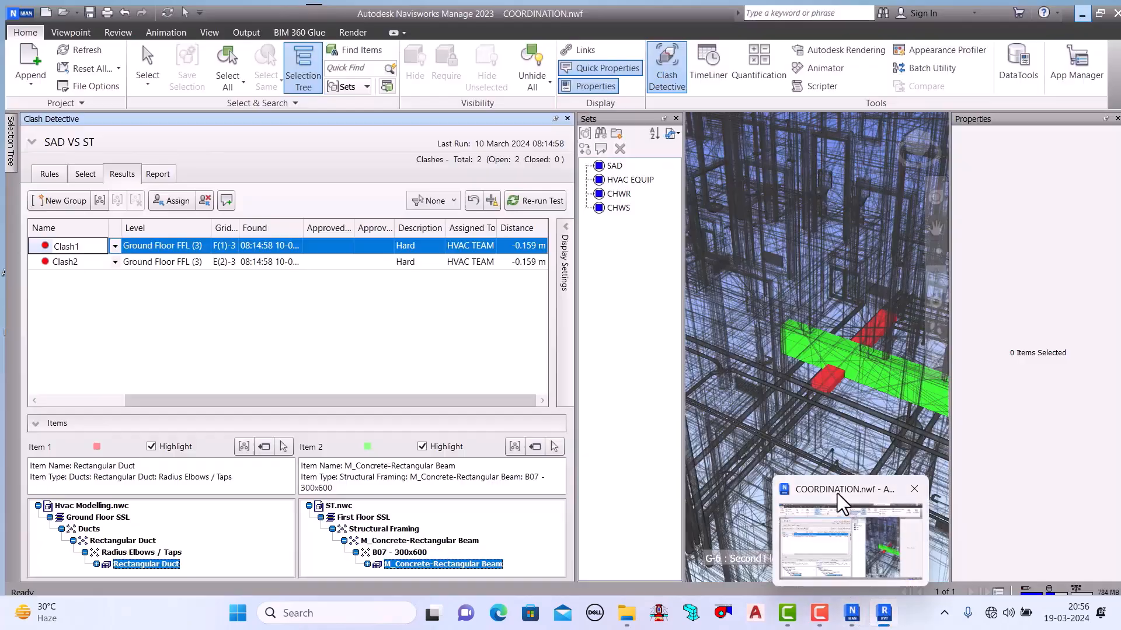
pyautogui.click(837, 492)
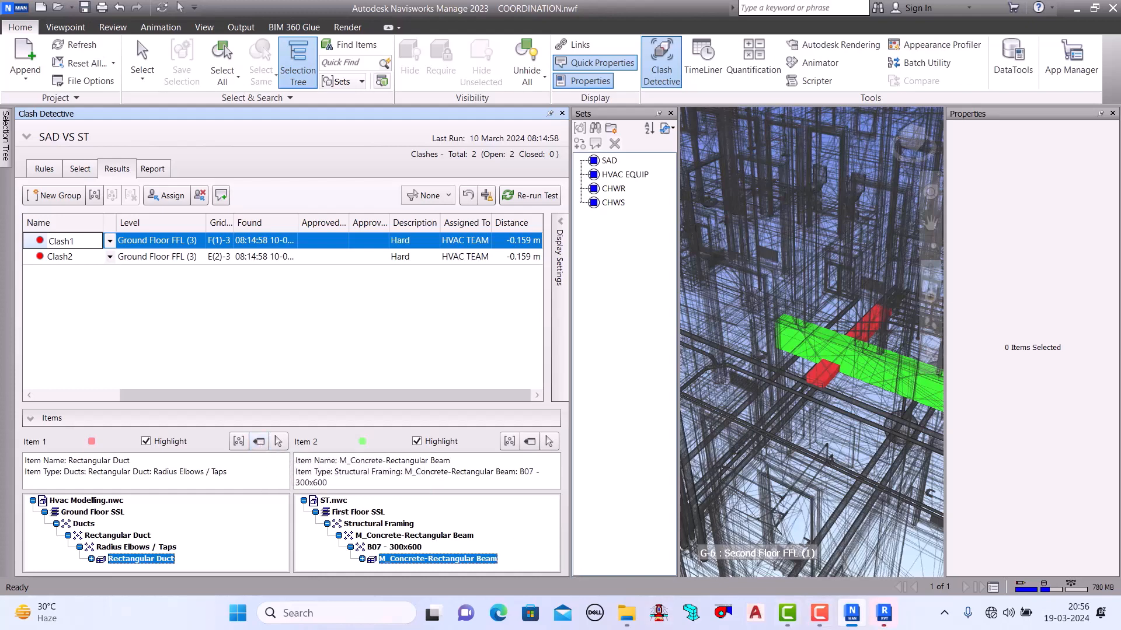
pyautogui.moveTo(884, 612)
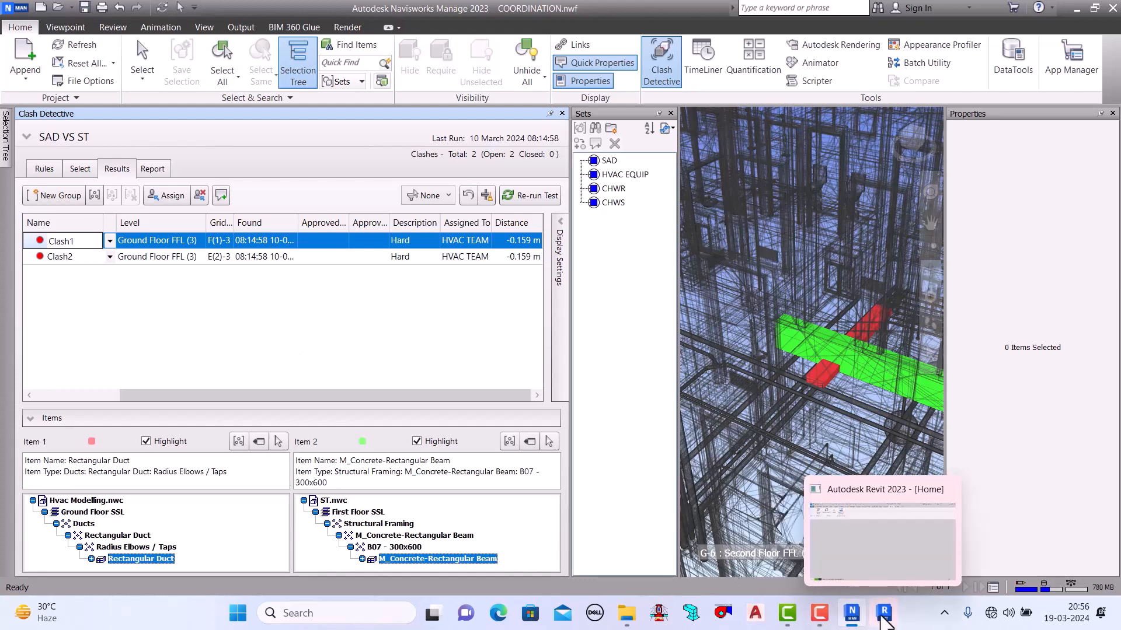
pyautogui.click(884, 546)
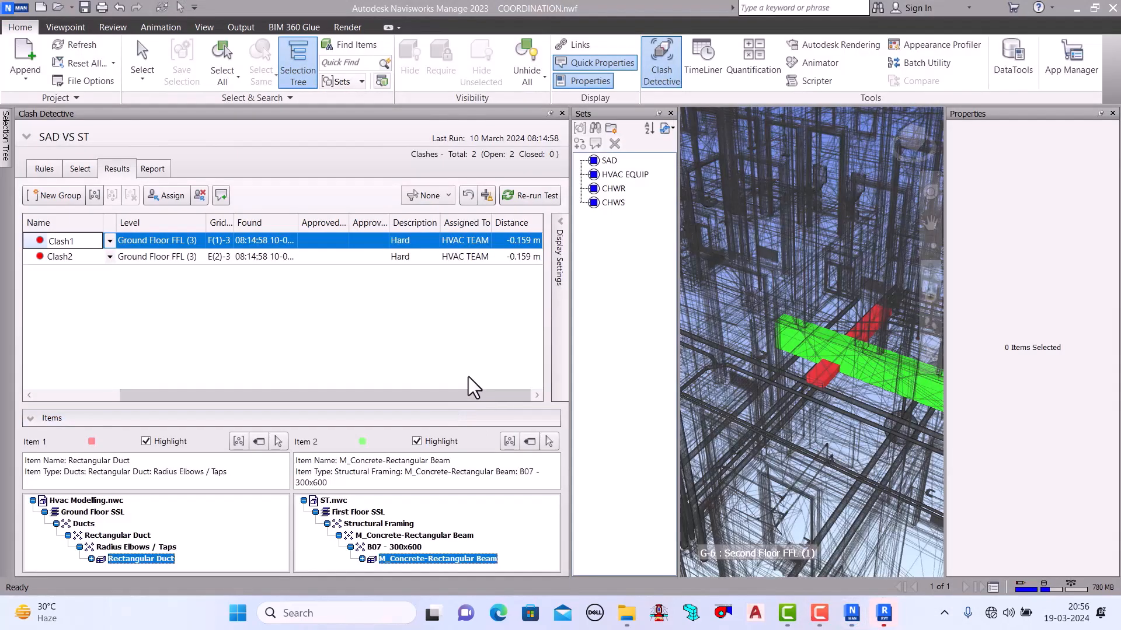
pyautogui.moveTo(884, 616)
pyautogui.click(888, 532)
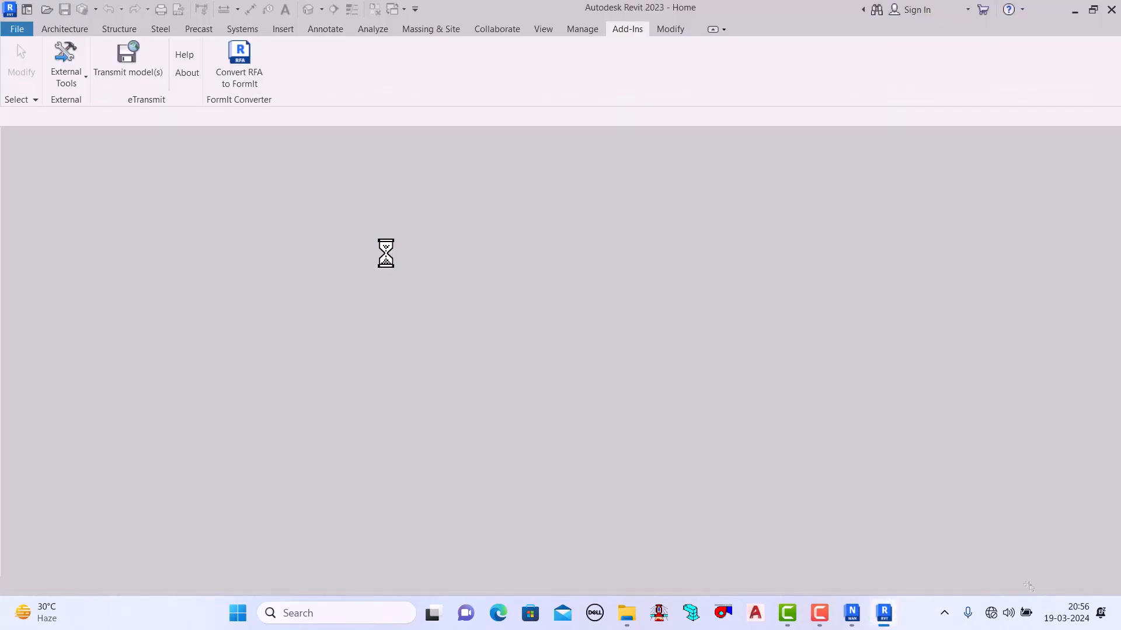
pyautogui.moveTo(884, 618)
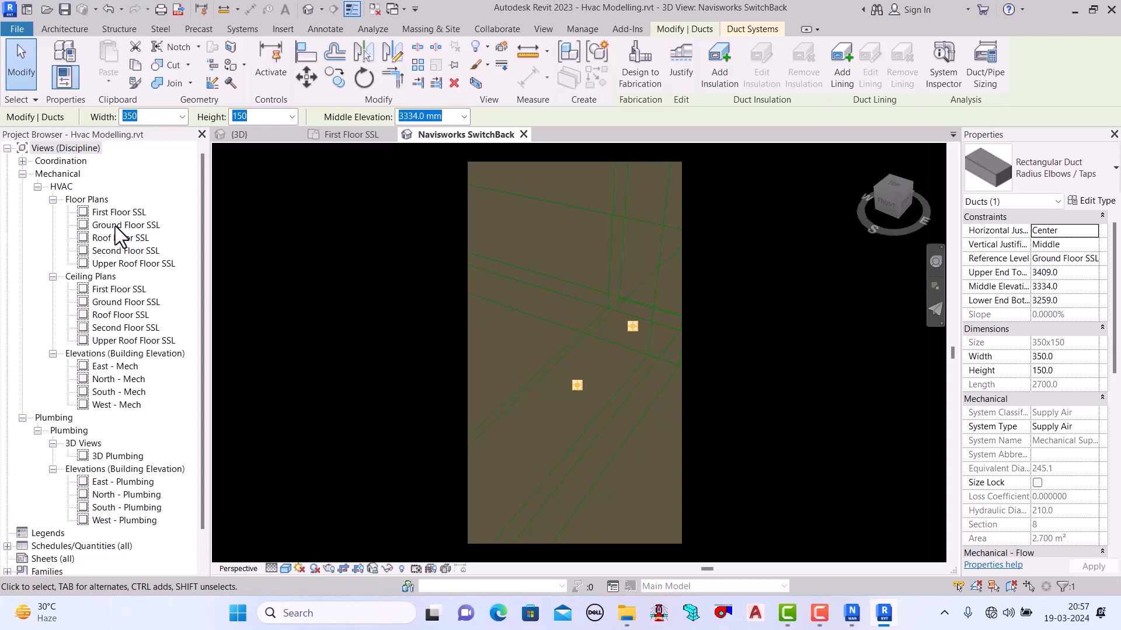
# Step: Open the Ground Floor SSL floor plan under the HVAC views and locate the selected duct beside the ELEC. room
pyautogui.press('Escape')
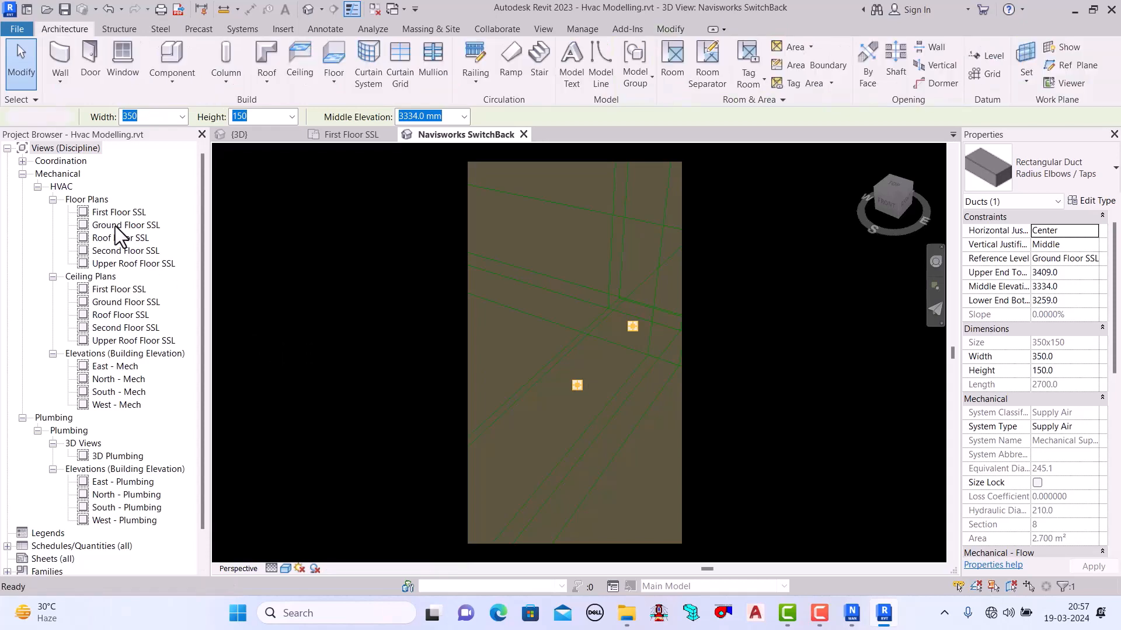
pyautogui.doubleClick(115, 226)
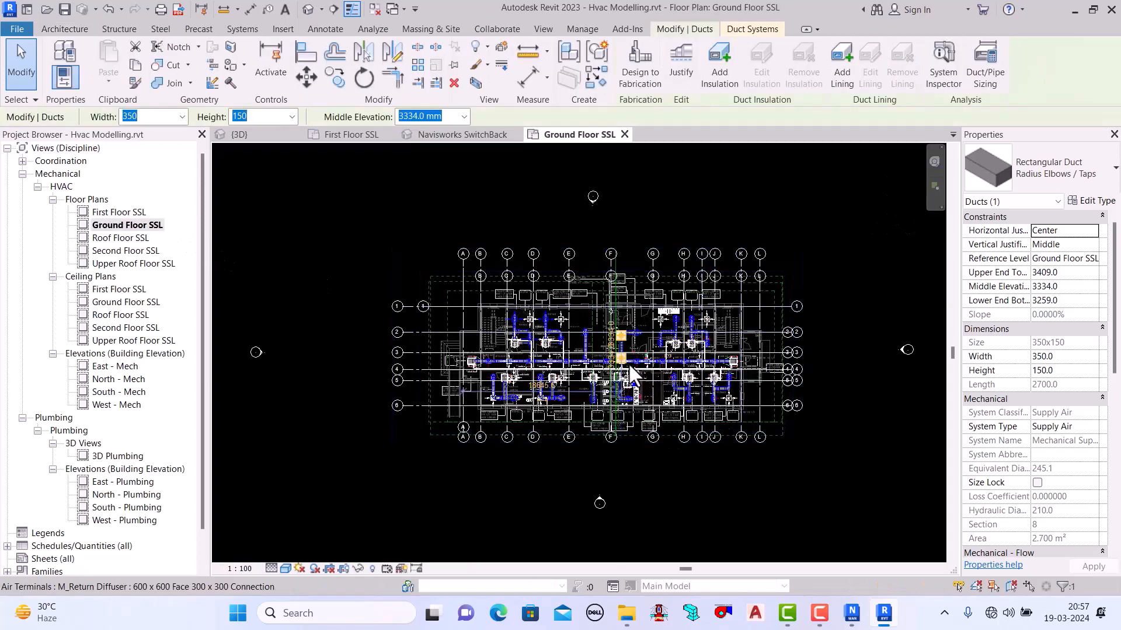
pyautogui.scroll(3, 656, 351)
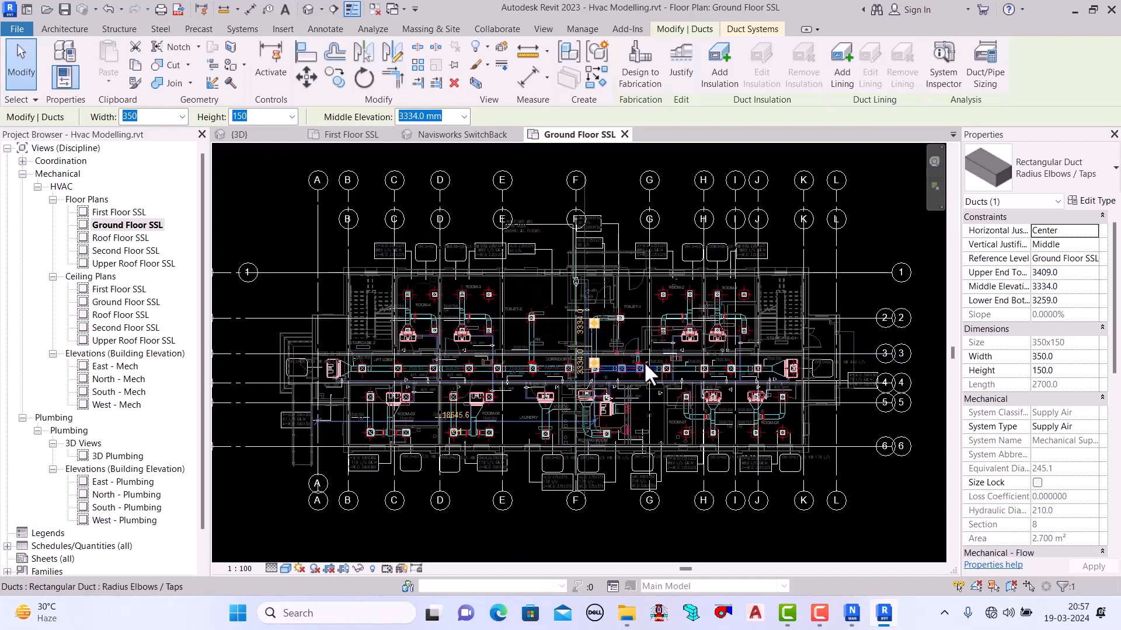
pyautogui.scroll(3, 625, 349)
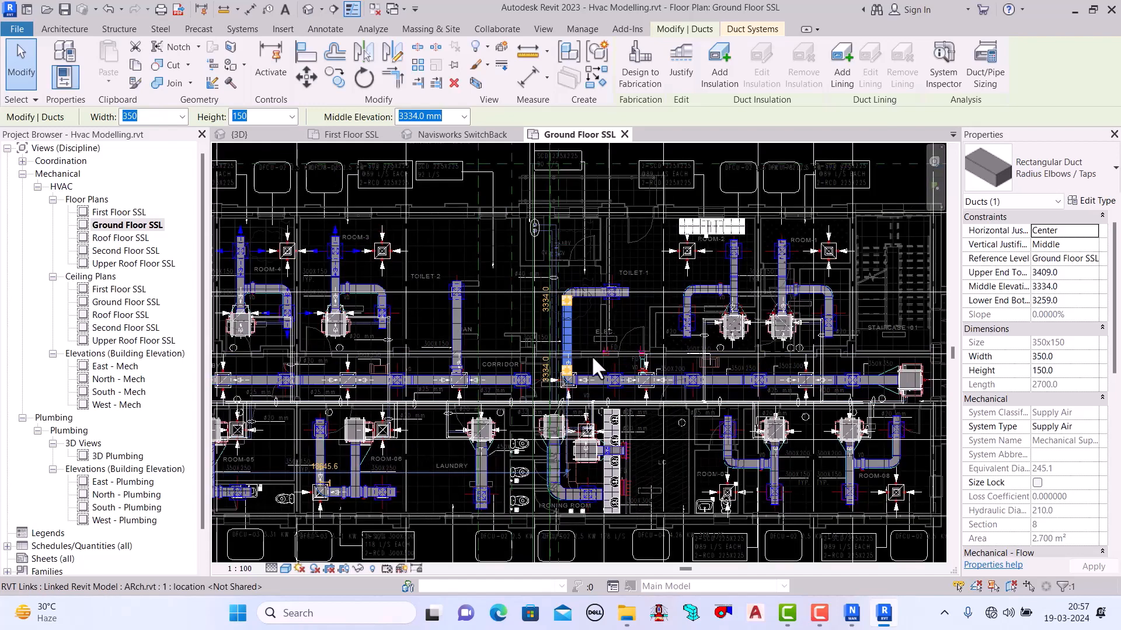
pyautogui.scroll(5, 591, 359)
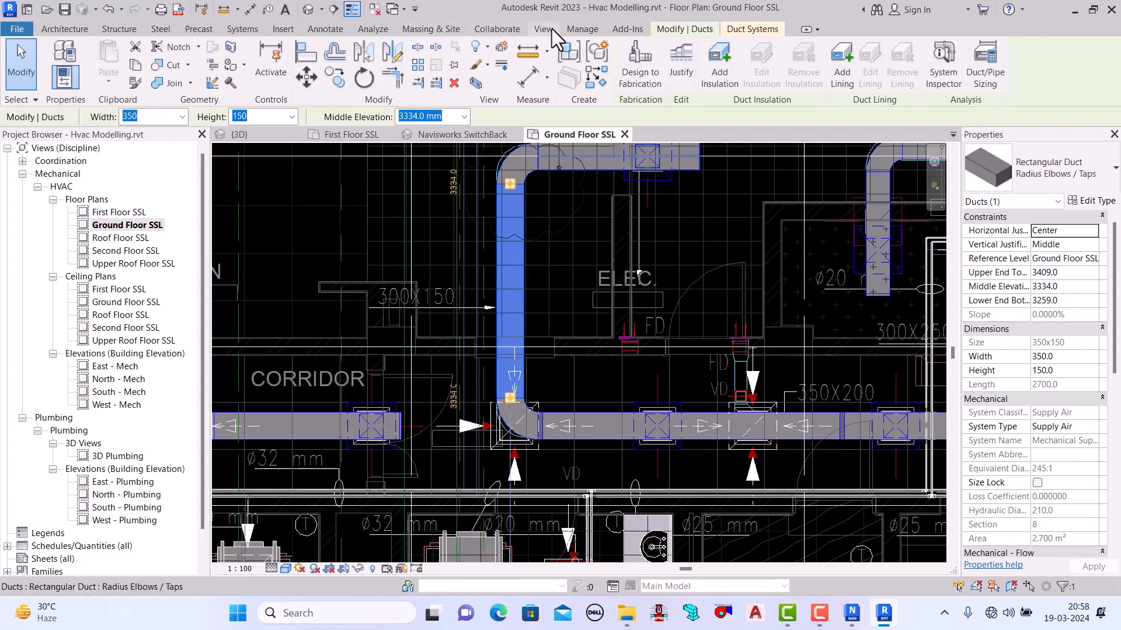
# Step: Isolate the selected duct in the 3D view with a selection box and clear the selection
pyautogui.click(584, 29)
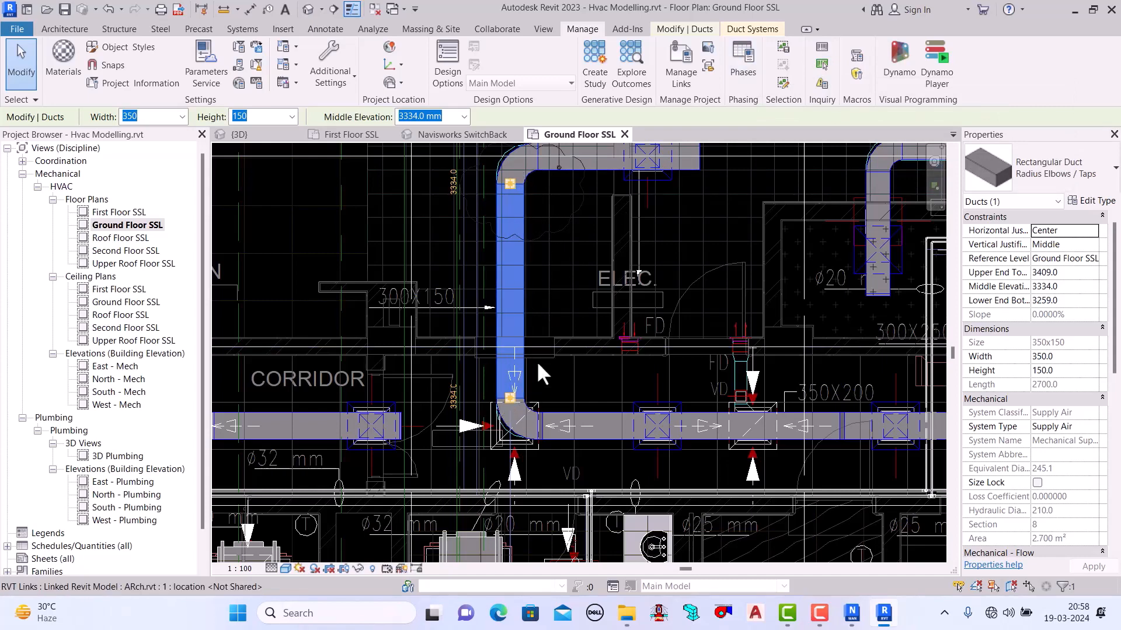
pyautogui.scroll(1, 537, 361)
pyautogui.scroll(-3, 563, 409)
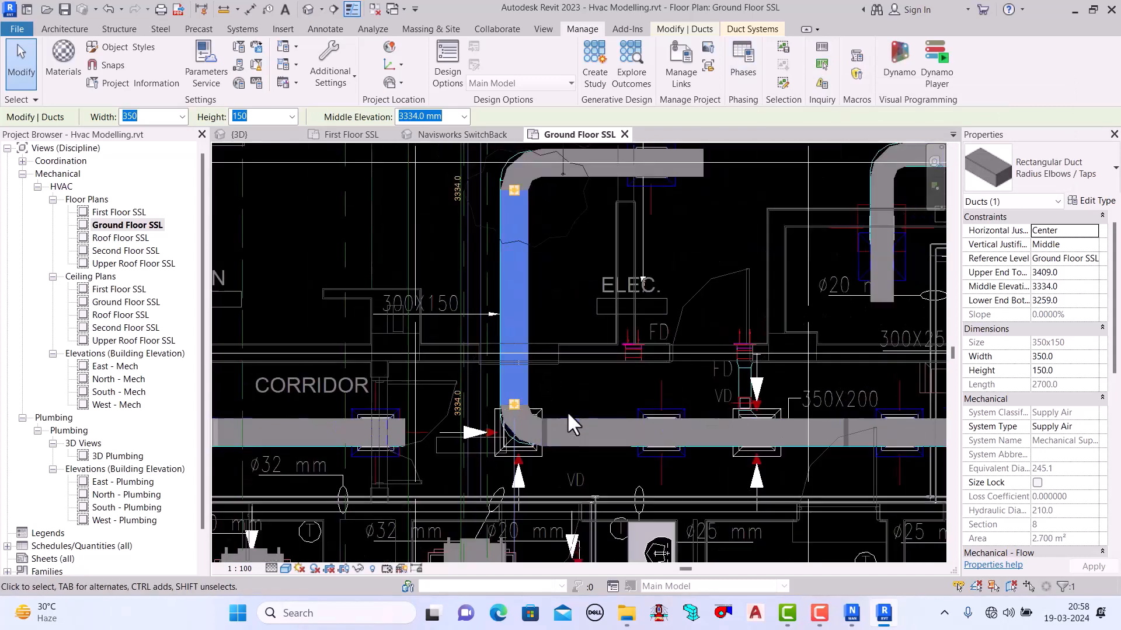
pyautogui.scroll(1, 572, 311)
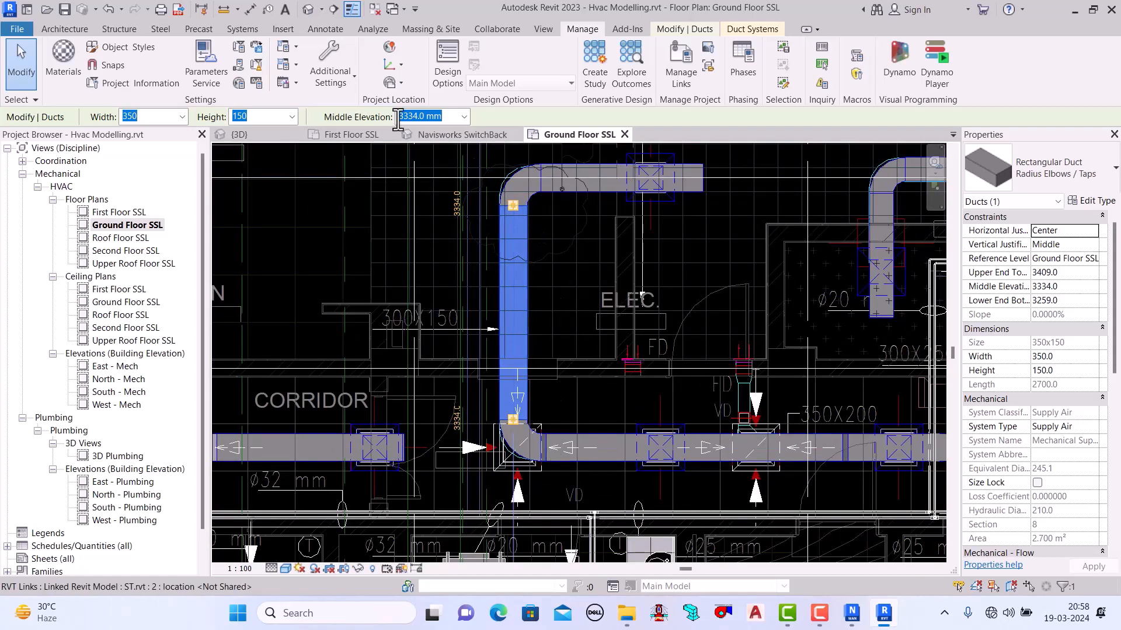
pyautogui.click(82, 27)
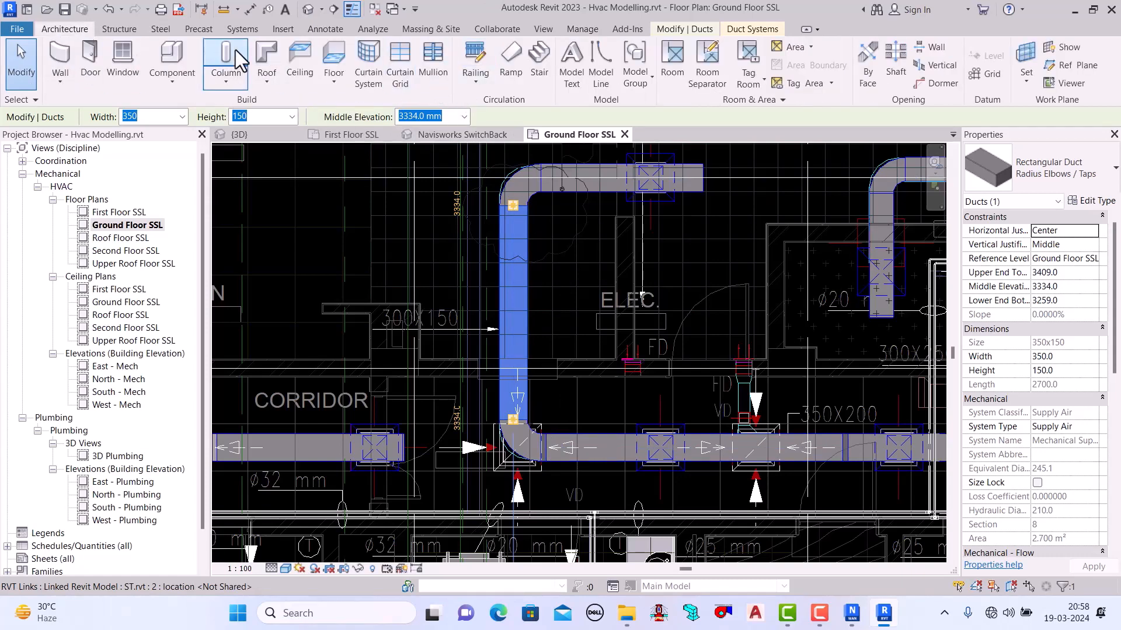
pyautogui.click(694, 29)
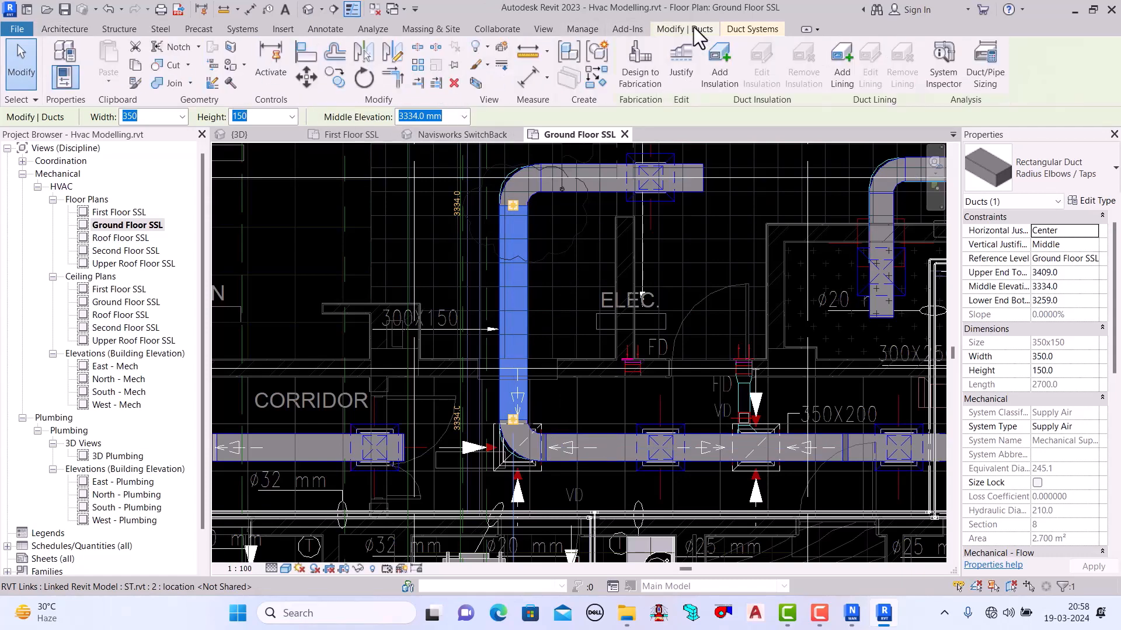
pyautogui.click(477, 84)
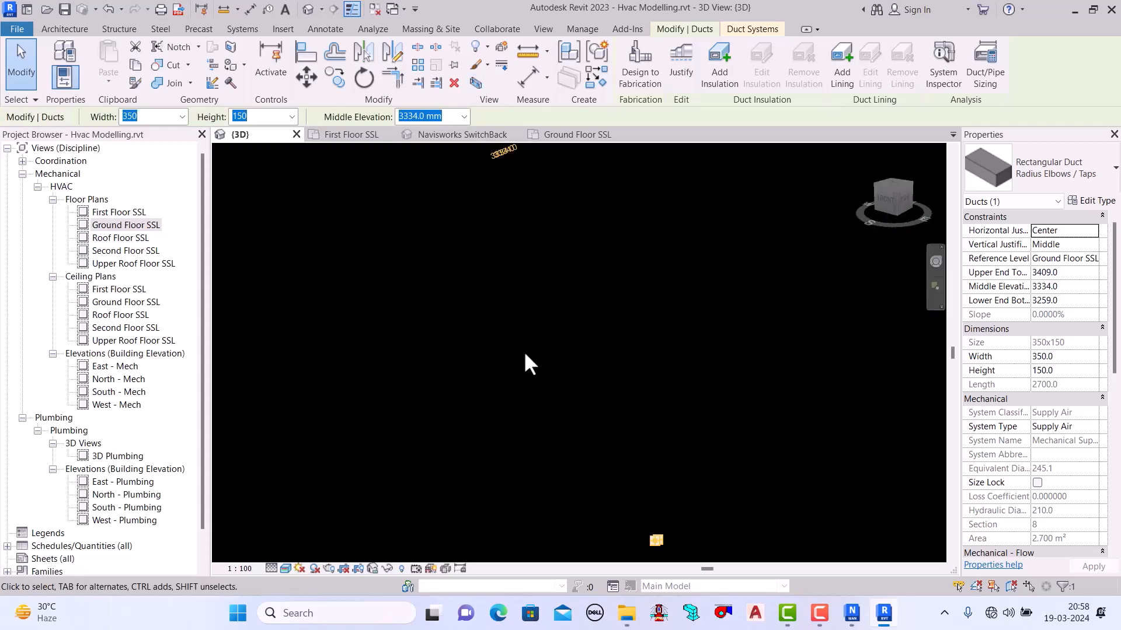
pyautogui.click(529, 373)
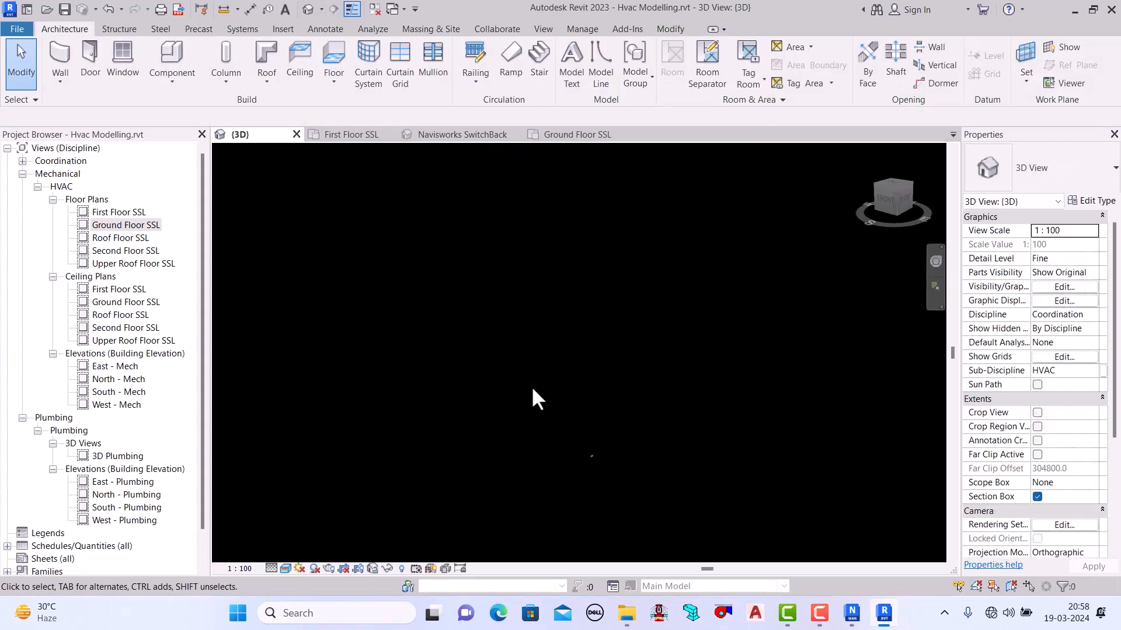
# Step: Examine from several angles where the duct meets the concrete beam and block wall inside the section box
pyautogui.scroll(10, 590, 458)
pyautogui.scroll(10, 593, 423)
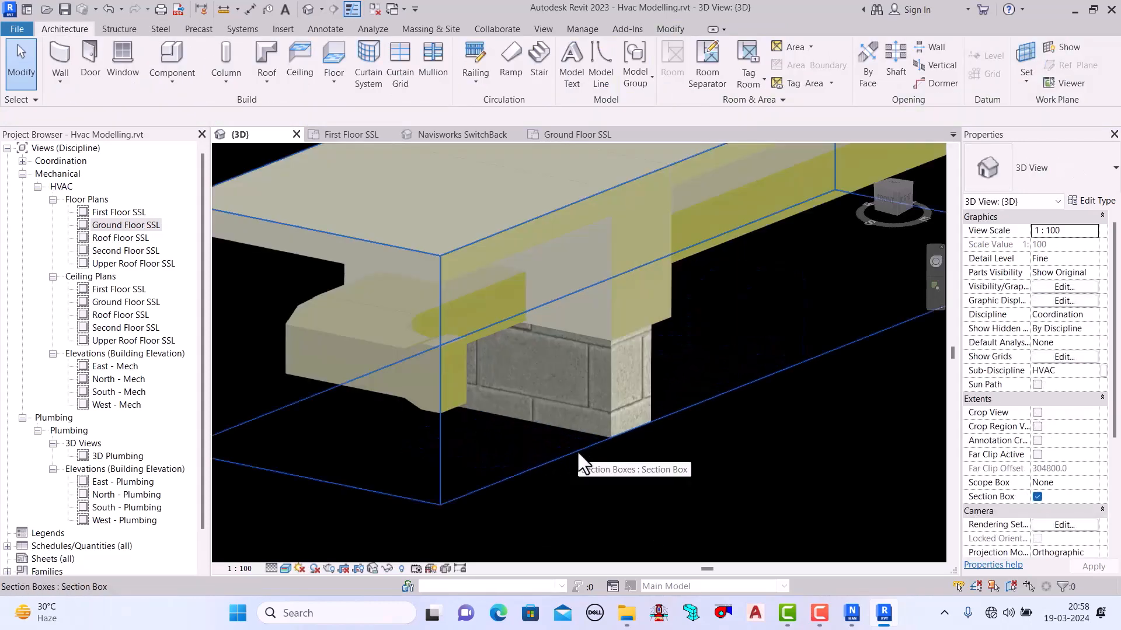
pyautogui.scroll(-6, 576, 450)
pyautogui.scroll(2, 562, 393)
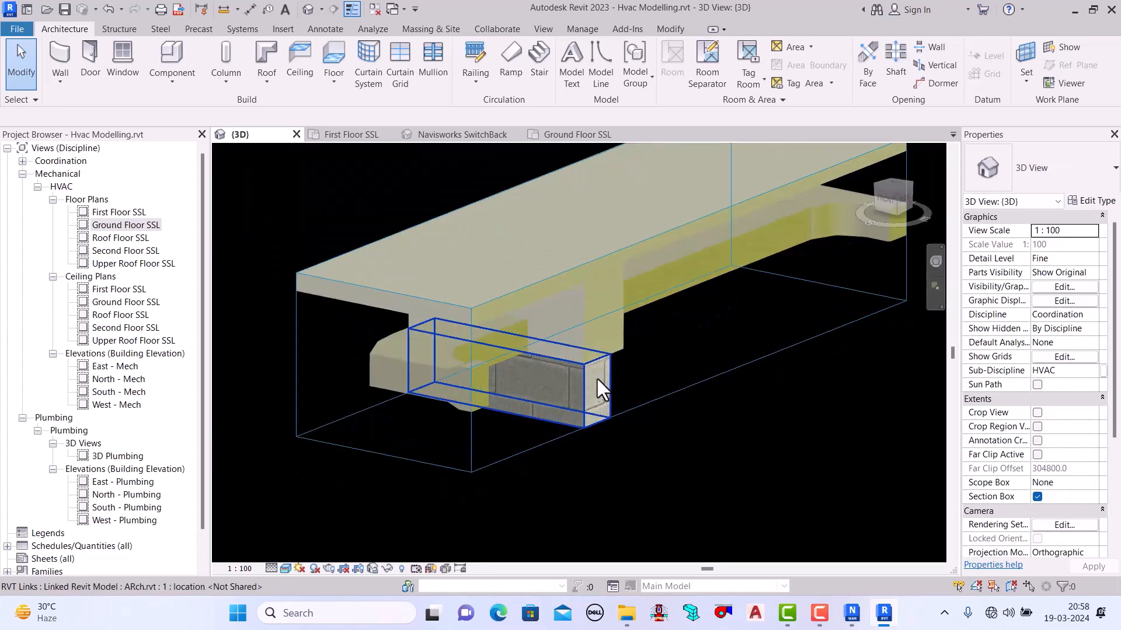
pyautogui.scroll(-5, 601, 397)
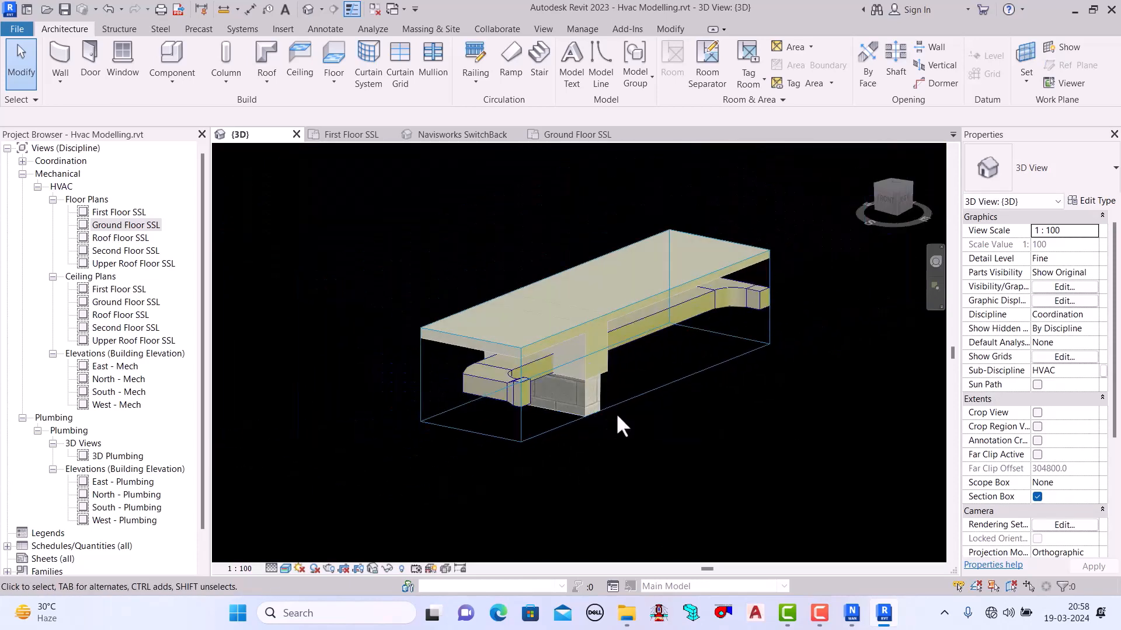
pyautogui.scroll(4, 539, 380)
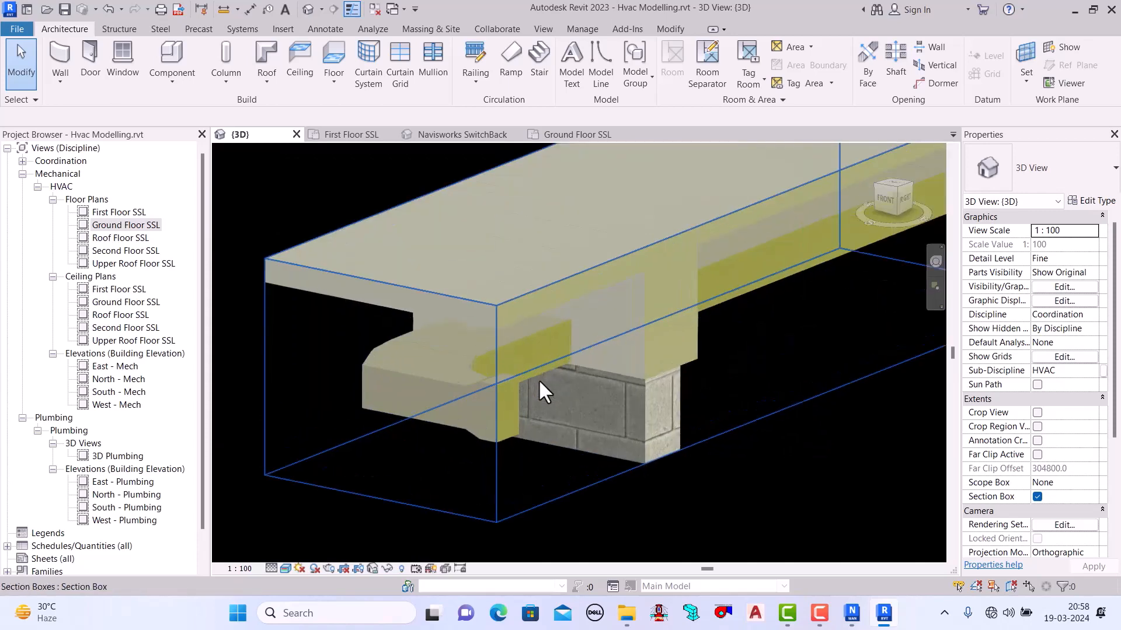
pyautogui.scroll(4, 538, 379)
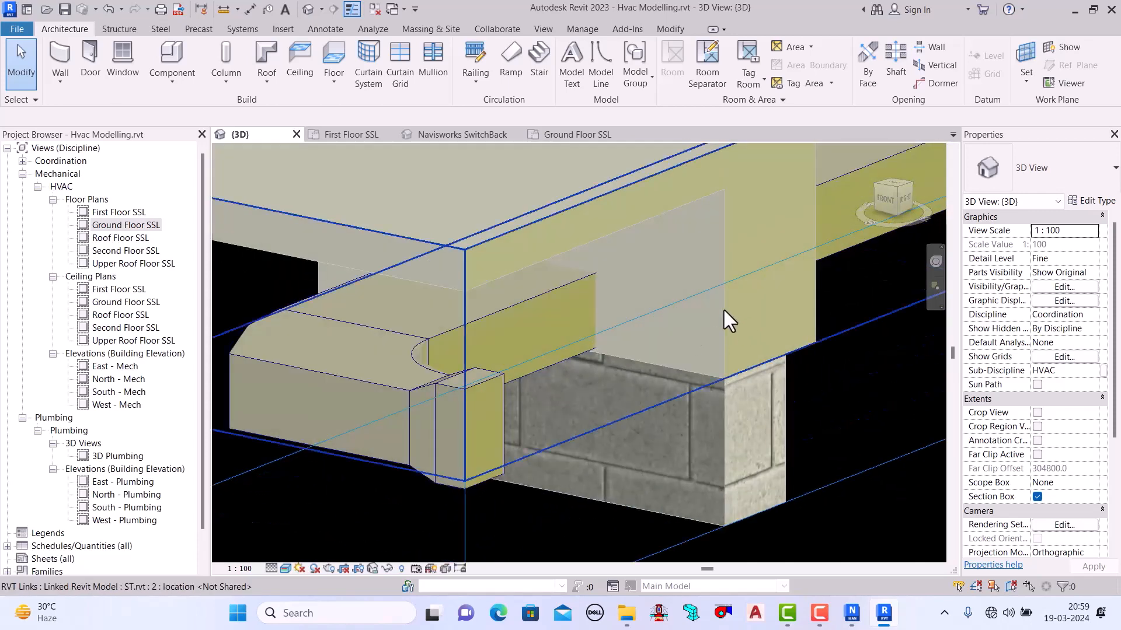
pyautogui.scroll(-5, 584, 376)
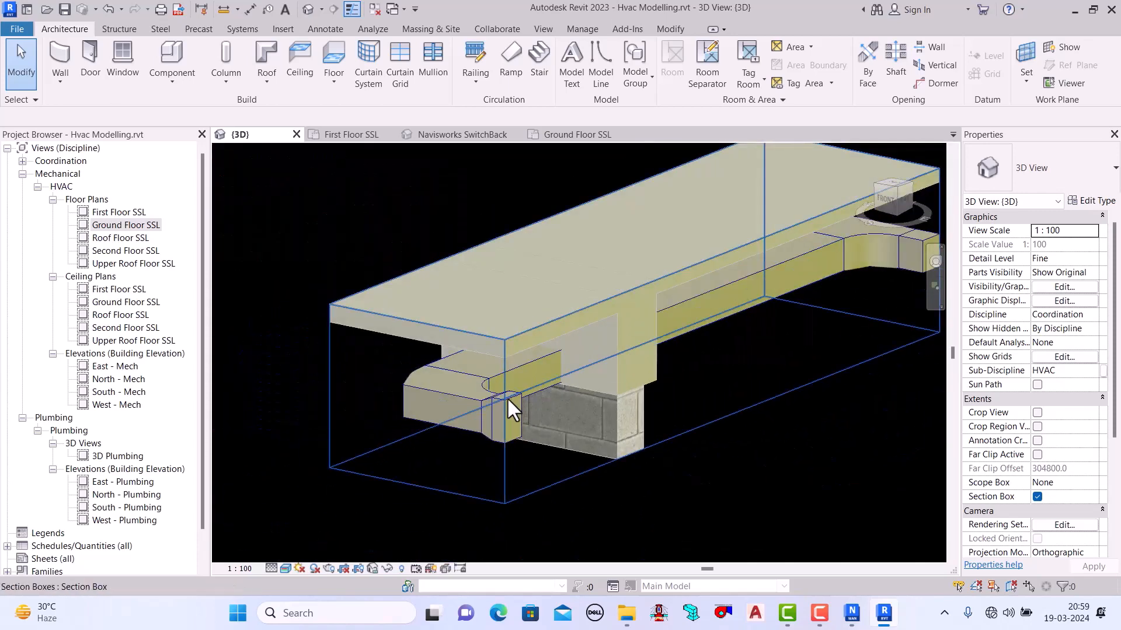
pyautogui.scroll(5, 508, 399)
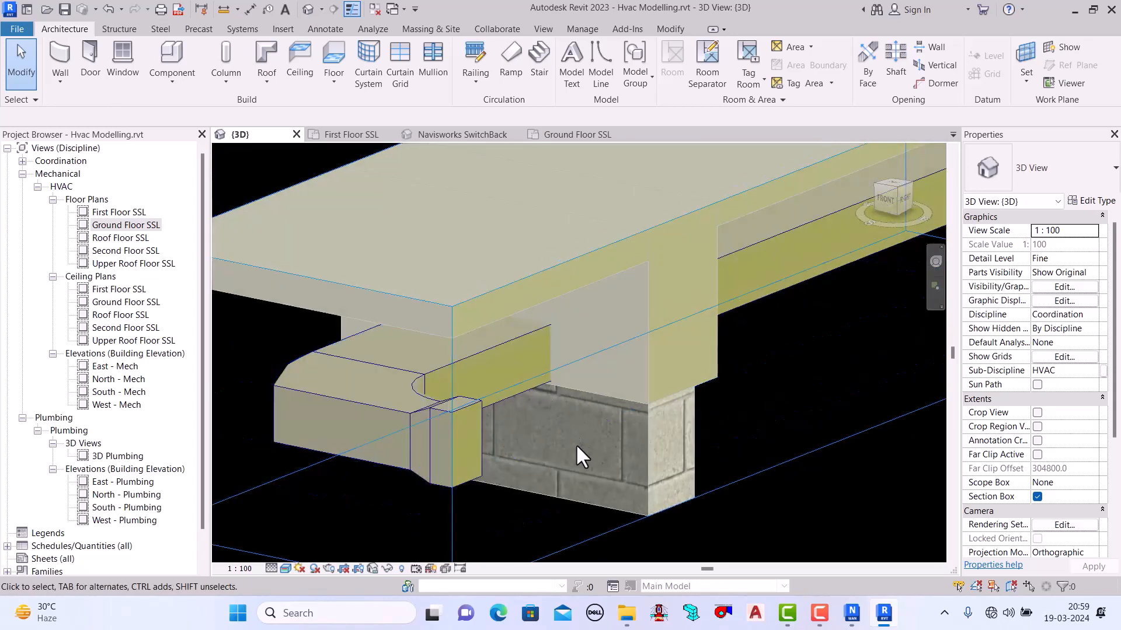
pyautogui.keyDown('shift'); pyautogui.moveTo(576, 443); pyautogui.dragTo(550, 393, button='middle'); pyautogui.keyUp('shift')
pyautogui.scroll(-4, 600, 375)
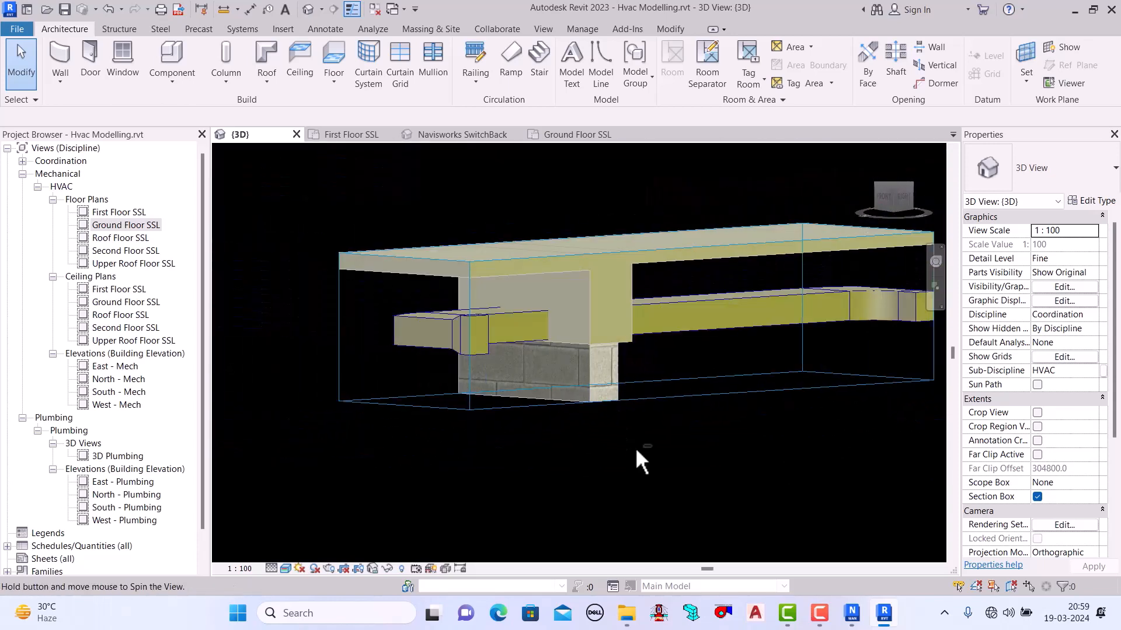
pyautogui.keyDown('shift'); pyautogui.moveTo(637, 450); pyautogui.dragTo(555, 497, button='middle'); pyautogui.keyUp('shift')
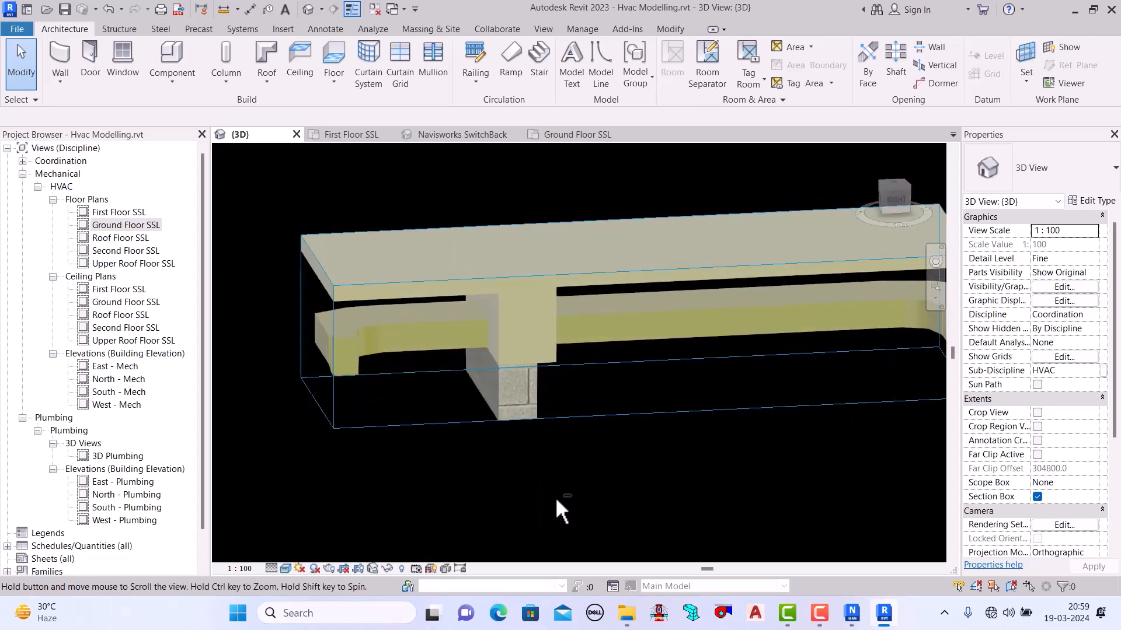
pyautogui.scroll(-3, 475, 365)
pyautogui.keyDown('shift'); pyautogui.moveTo(516, 442); pyautogui.dragTo(568, 411, button='middle'); pyautogui.keyUp('shift')
pyautogui.scroll(3, 568, 388)
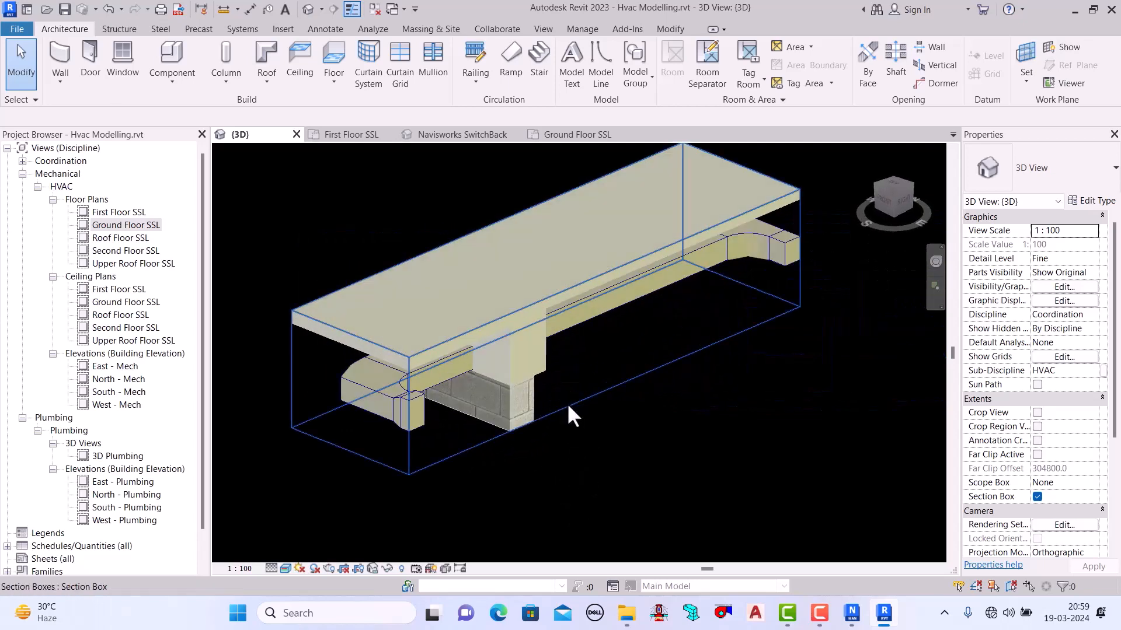
# Step: Extend the section box outward past the block wall and lower its upper face below the slab to expose the duct and beam
pyautogui.click(568, 408)
pyautogui.moveTo(605, 335); pyautogui.dragTo(718, 455)
pyautogui.scroll(-4, 468, 375)
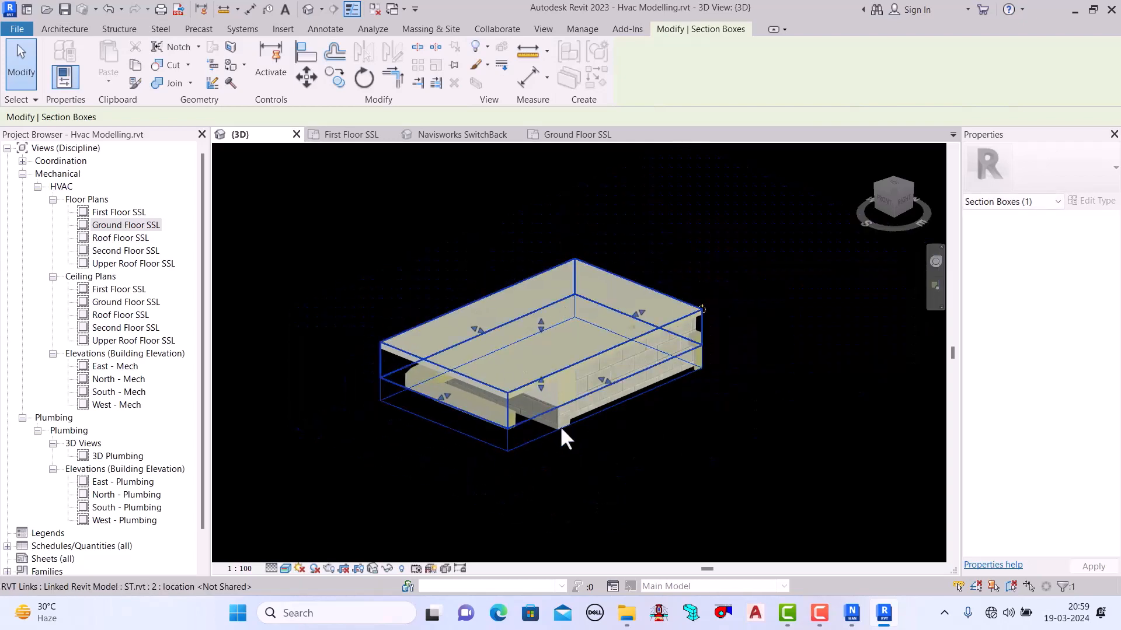
pyautogui.scroll(3, 560, 426)
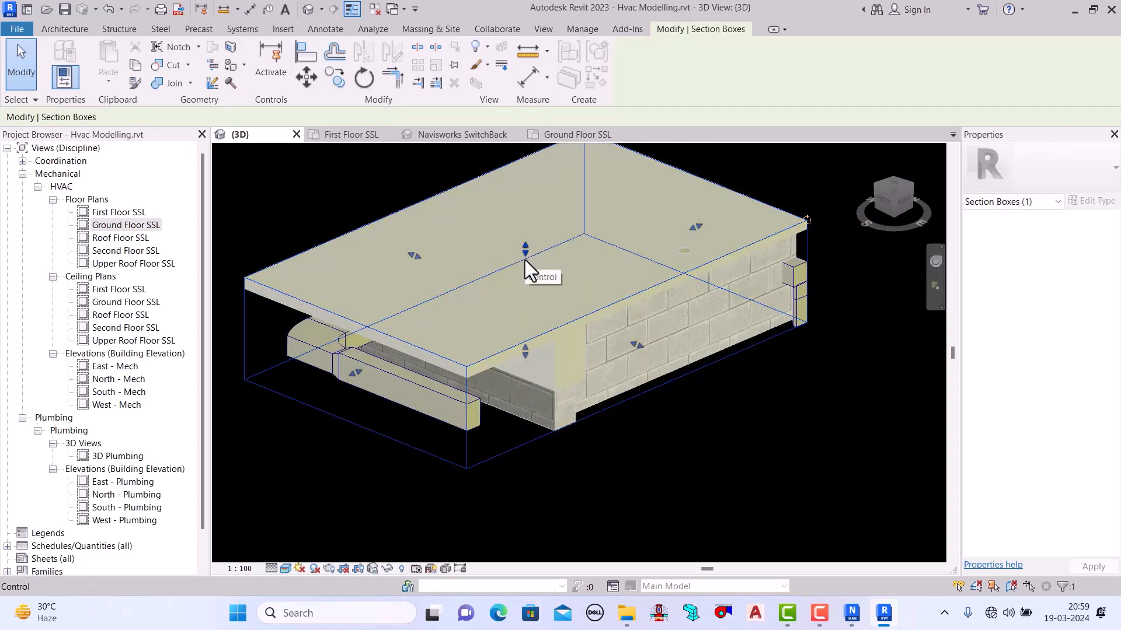
pyautogui.moveTo(524, 254); pyautogui.dragTo(527, 288)
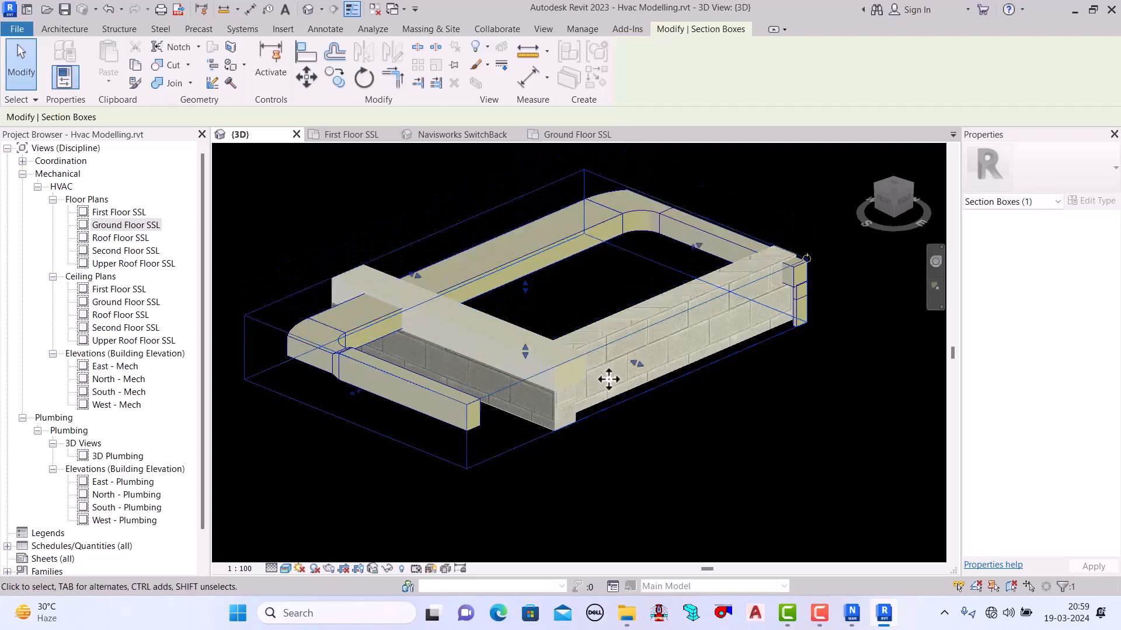
# Step: Extend the section box outward on two adjacent sides to take in more of the duct run and neighbouring walls
pyautogui.keyDown('shift'); pyautogui.moveTo(667, 467); pyautogui.dragTo(525, 428, button='middle'); pyautogui.keyUp('shift')
pyautogui.scroll(-3, 657, 367)
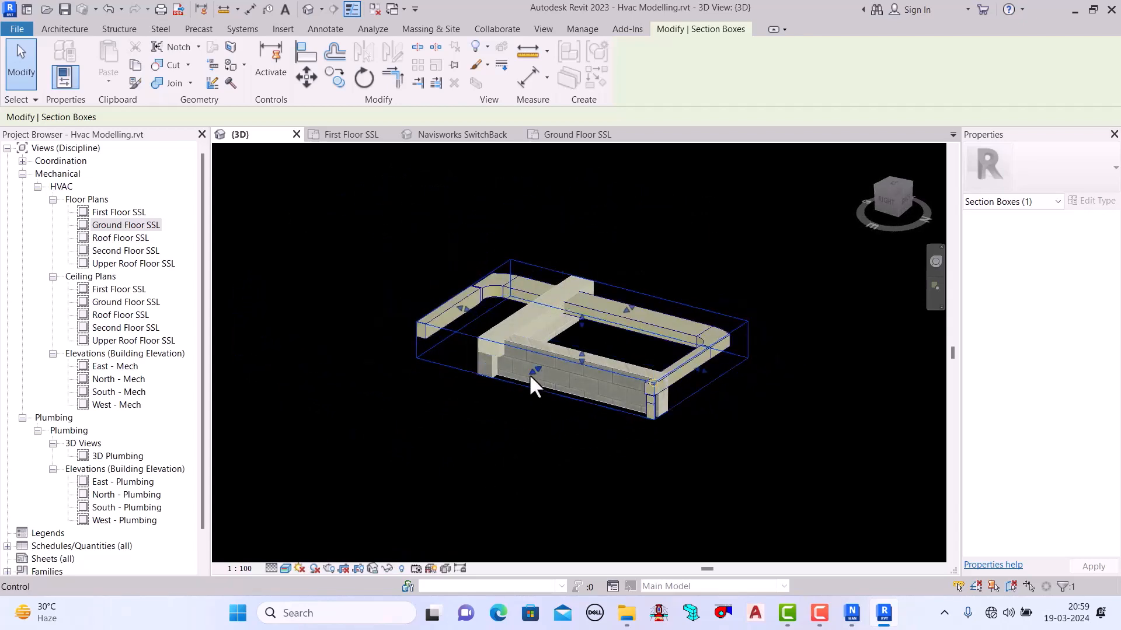
pyautogui.moveTo(528, 372); pyautogui.dragTo(476, 439)
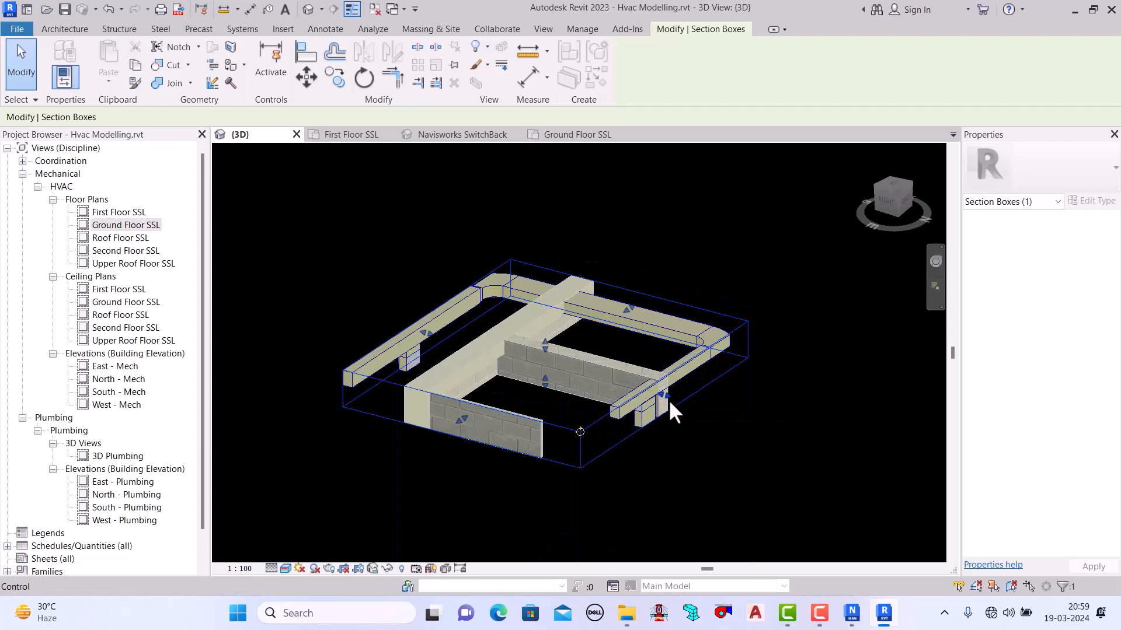
pyautogui.moveTo(665, 397); pyautogui.dragTo(754, 461)
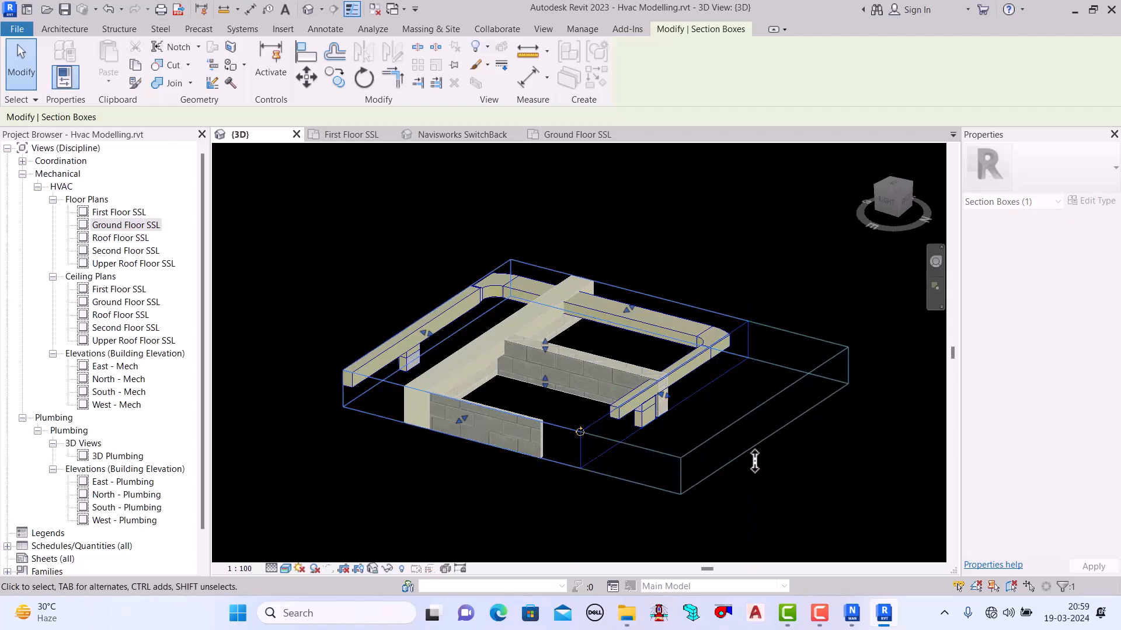
pyautogui.scroll(-2, 649, 345)
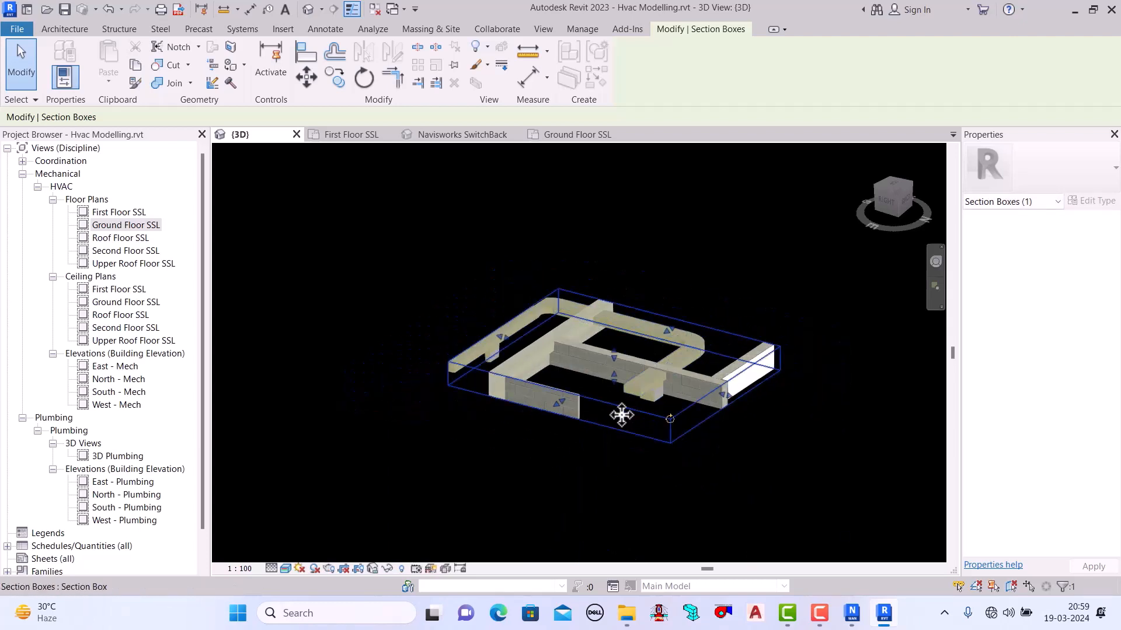
# Step: Lower the section box's bottom face to include the ceiling tiles, diffusers and walls below the duct
pyautogui.moveTo(616, 386); pyautogui.dragTo(616, 433)
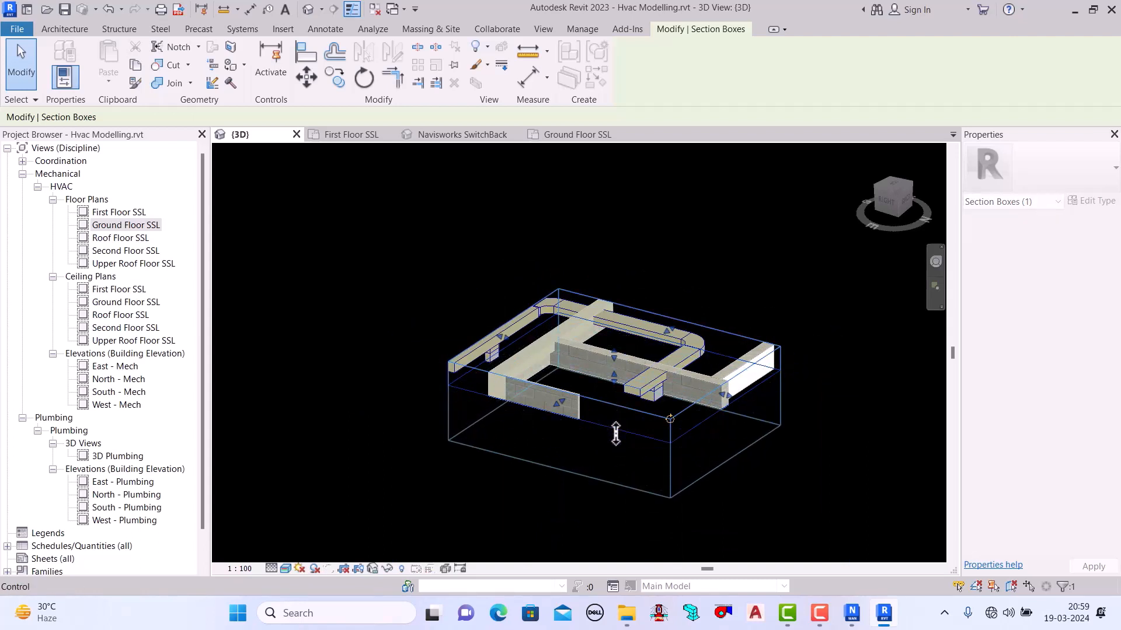
pyautogui.moveTo(616, 433); pyautogui.dragTo(676, 445)
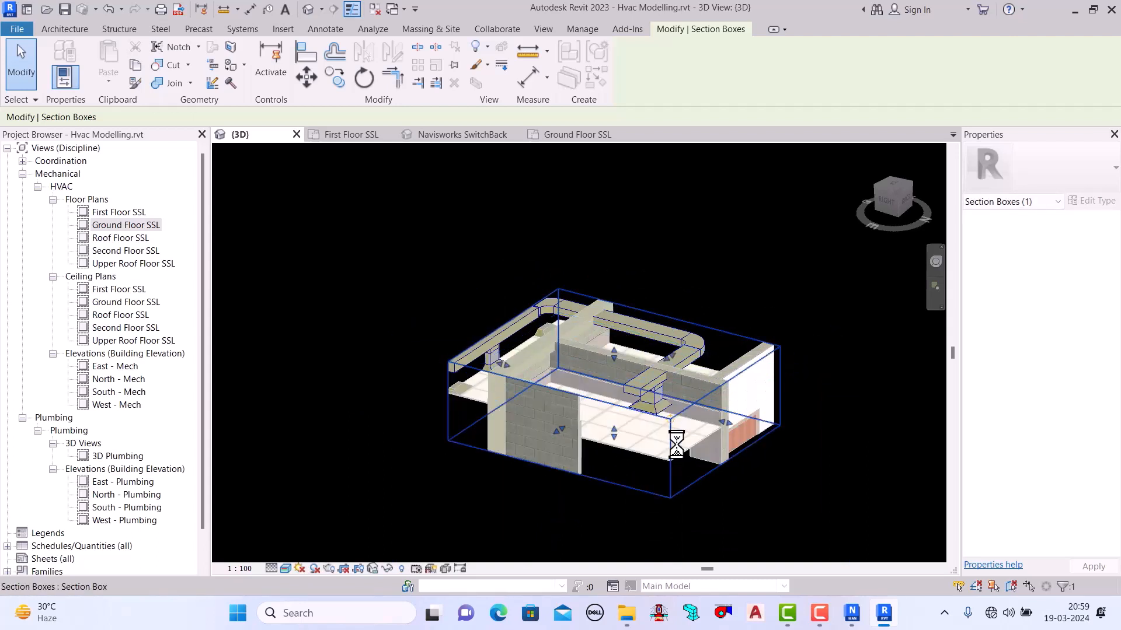
pyautogui.scroll(2, 595, 367)
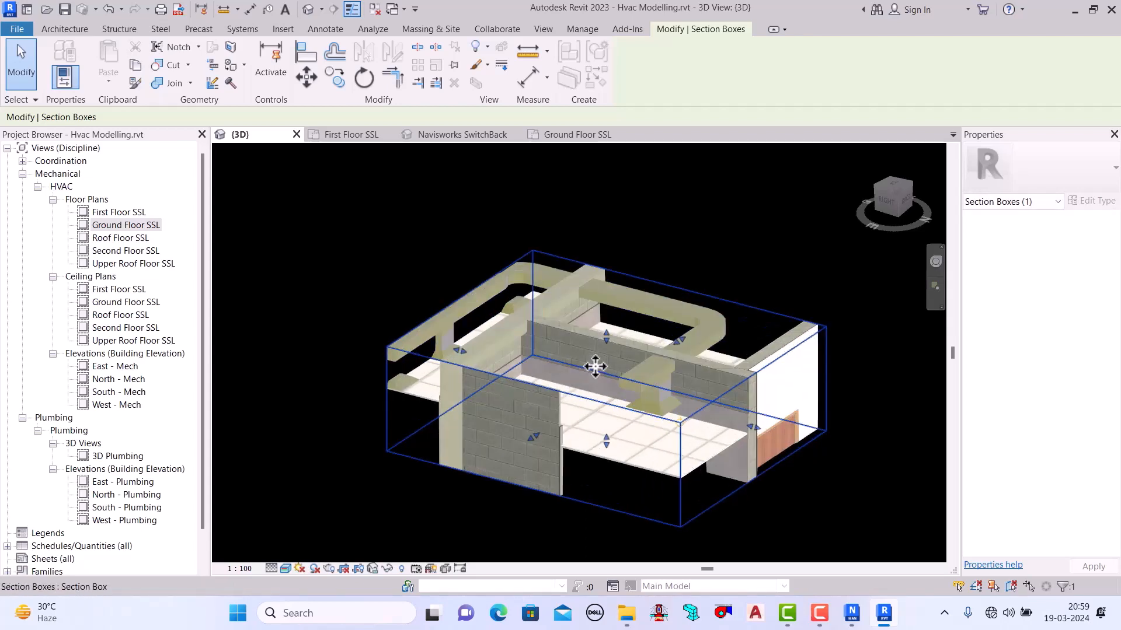
# Step: Lengthen the open end of the duct branch past the supply diffuser to about 2770 mm and clear the selection
pyautogui.scroll(3, 700, 391)
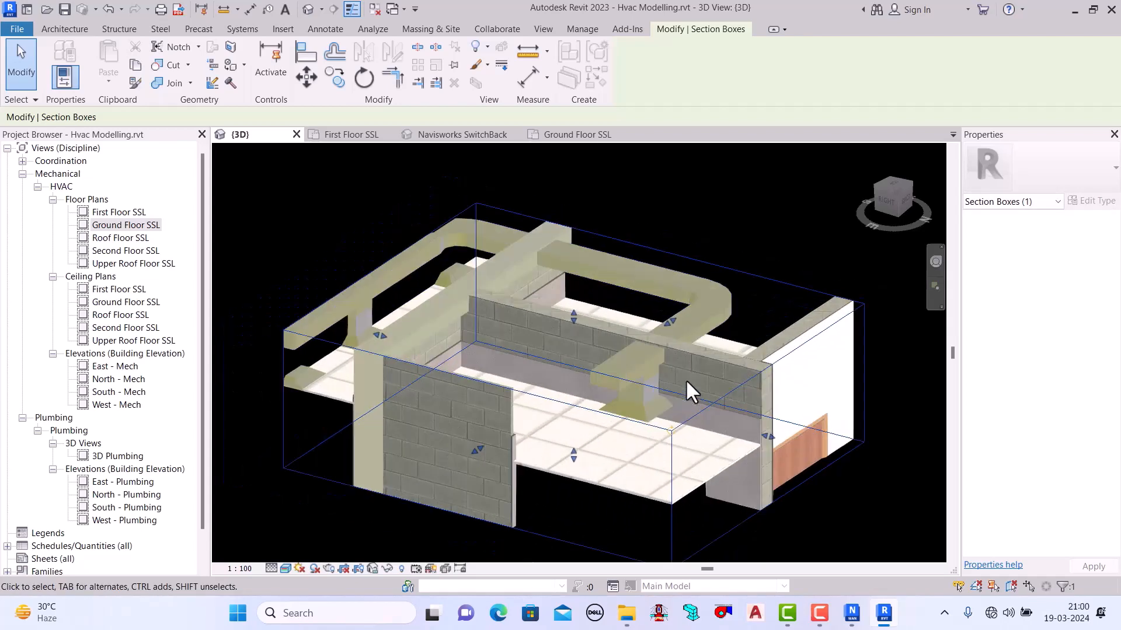
pyautogui.scroll(4, 672, 467)
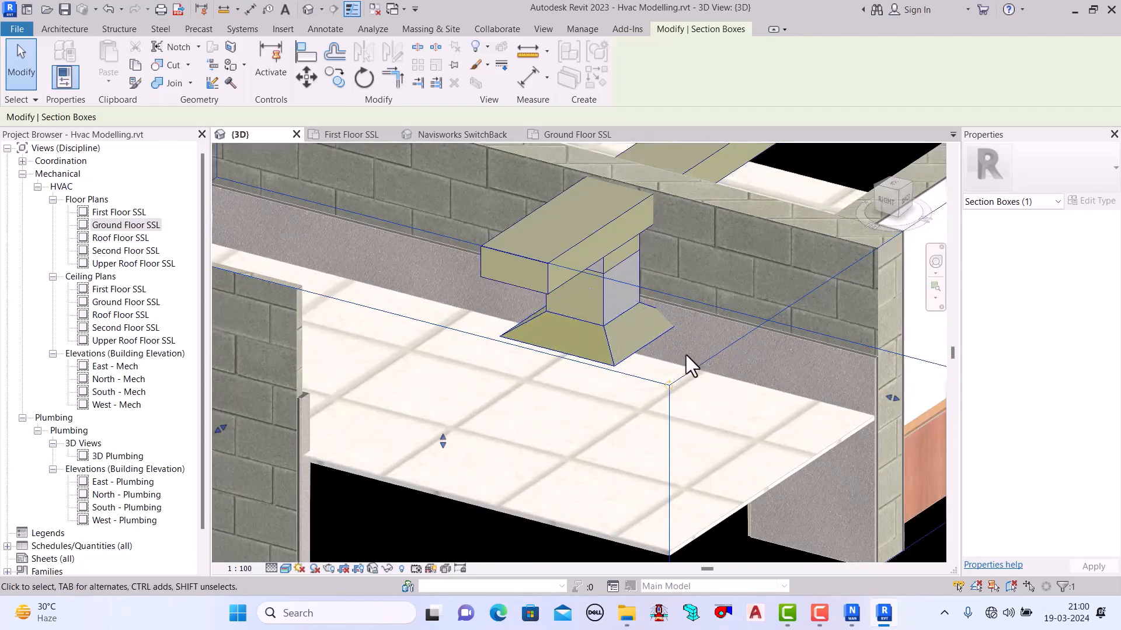
pyautogui.scroll(2, 687, 351)
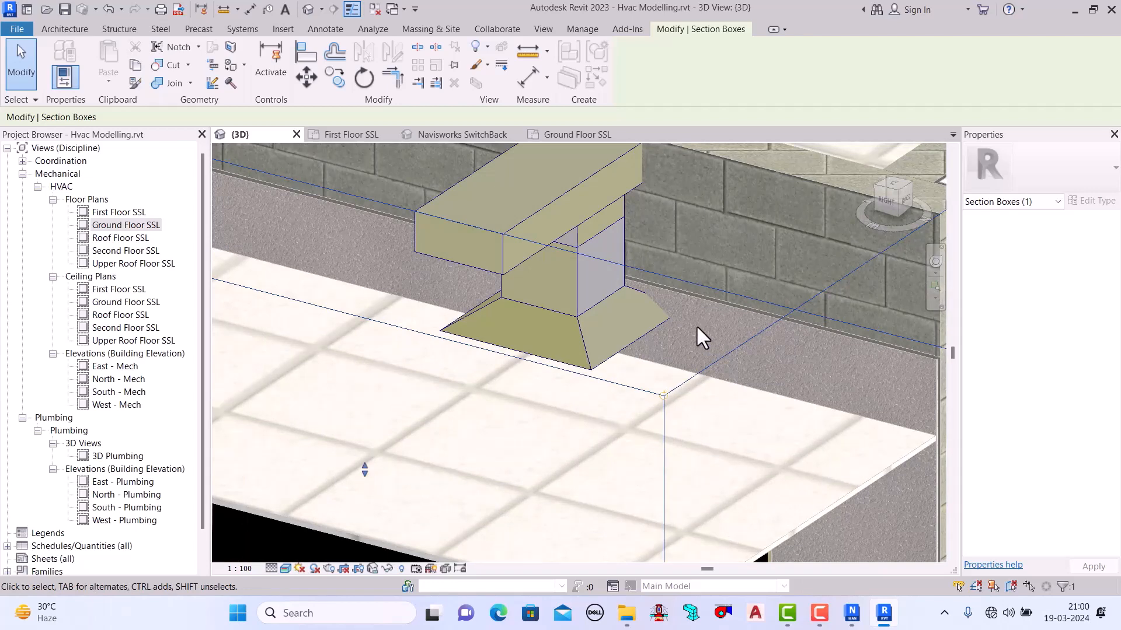
pyautogui.scroll(-3, 696, 324)
pyautogui.scroll(1, 696, 328)
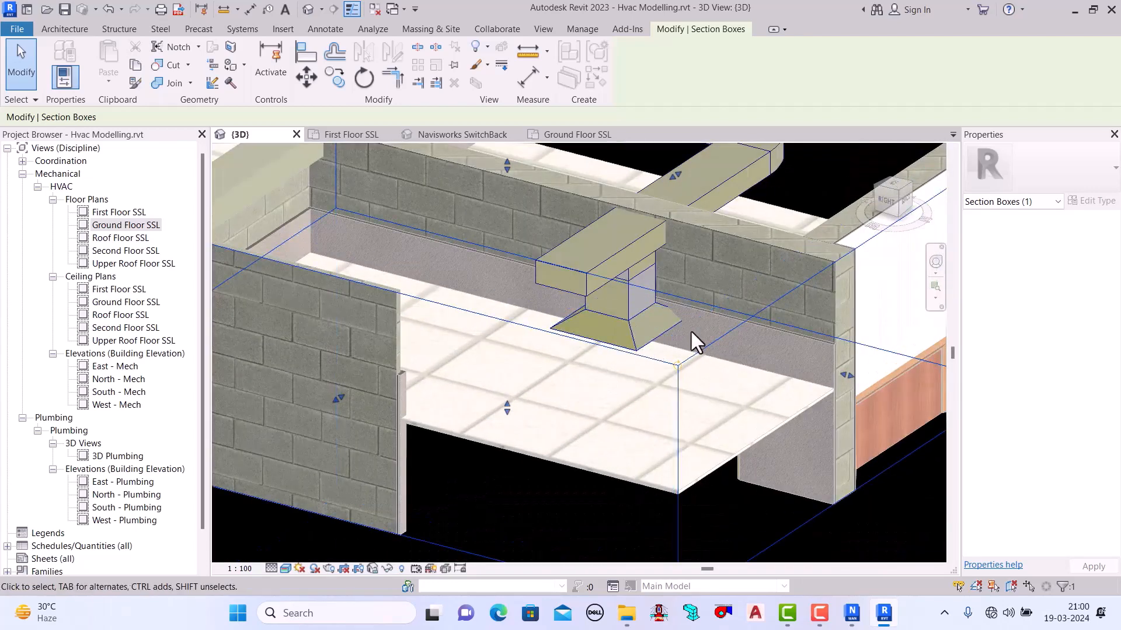
pyautogui.scroll(2, 690, 330)
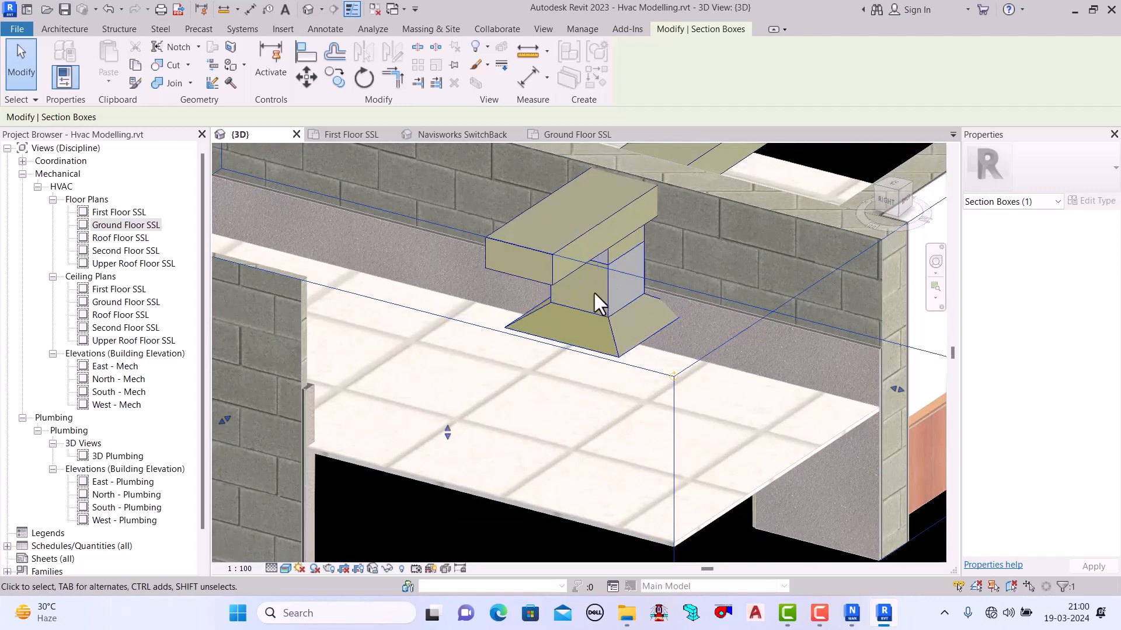
pyautogui.click(507, 269)
pyautogui.moveTo(518, 260); pyautogui.dragTo(456, 325)
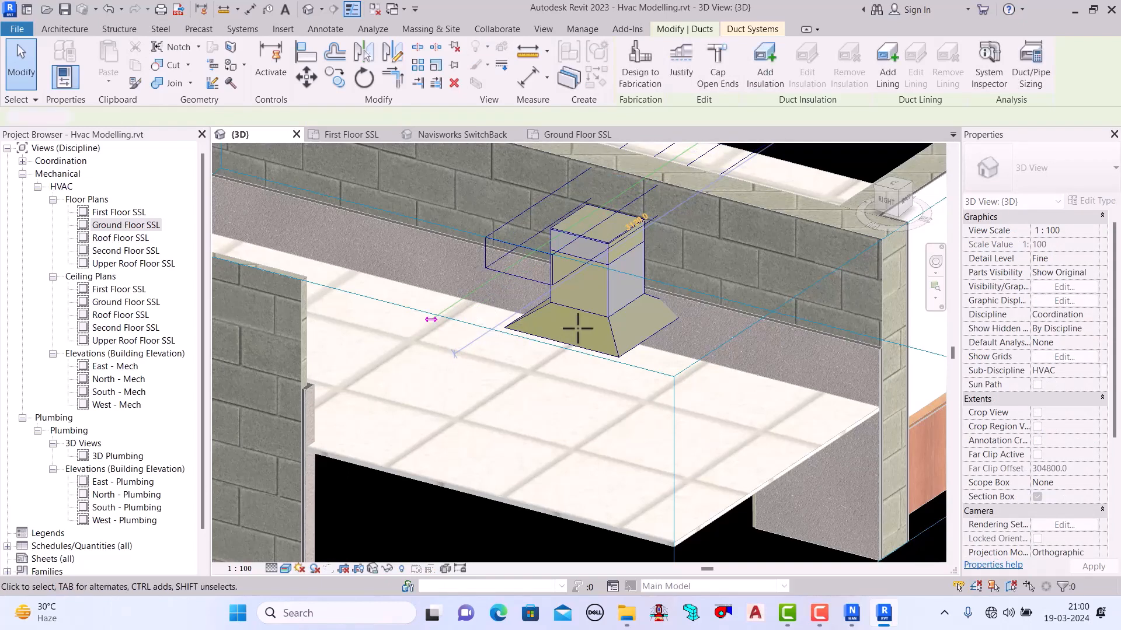
pyautogui.scroll(-3, 538, 346)
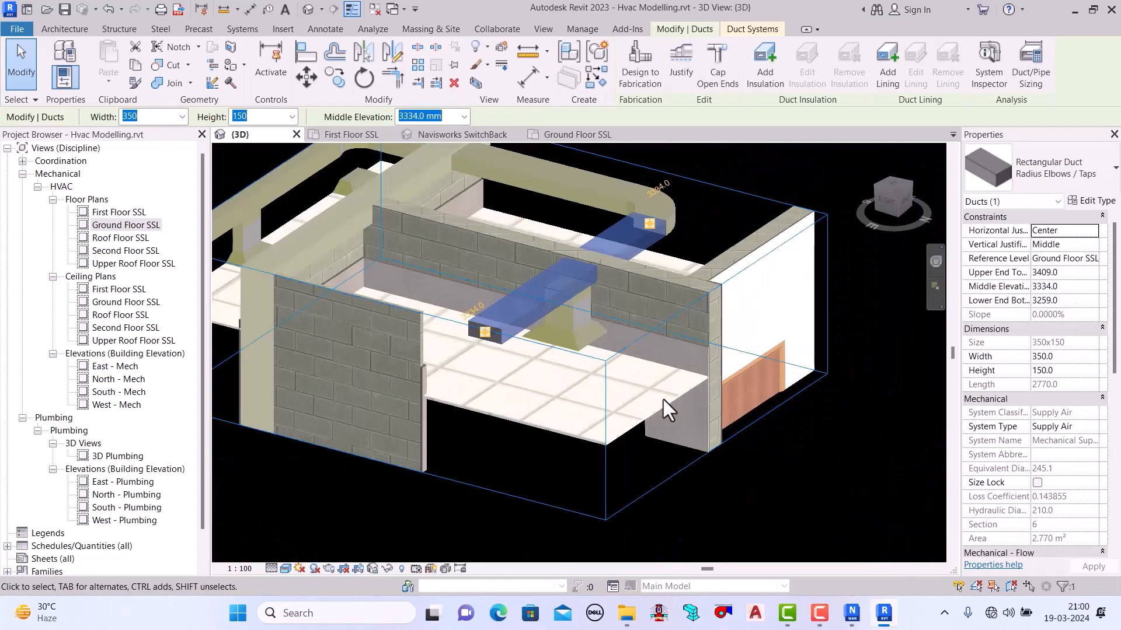
pyautogui.click(787, 493)
# Step: Nudge the 600 x 600 supply diffuser with its connection along the lengthened duct toward the open end, and deselect it
pyautogui.scroll(3, 542, 348)
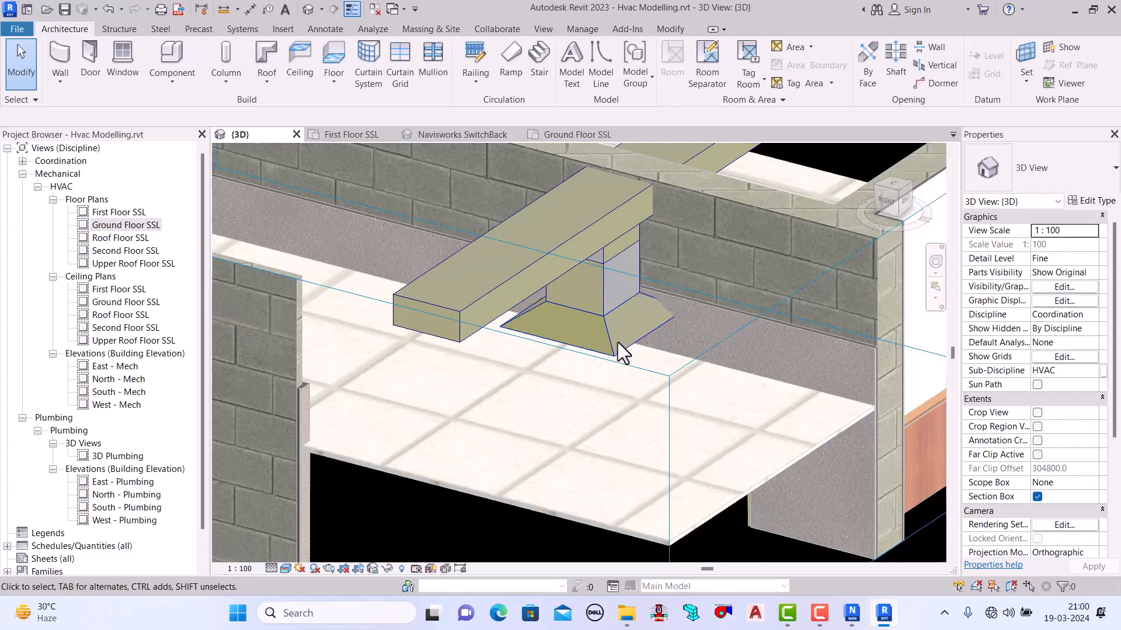
pyautogui.scroll(2, 623, 353)
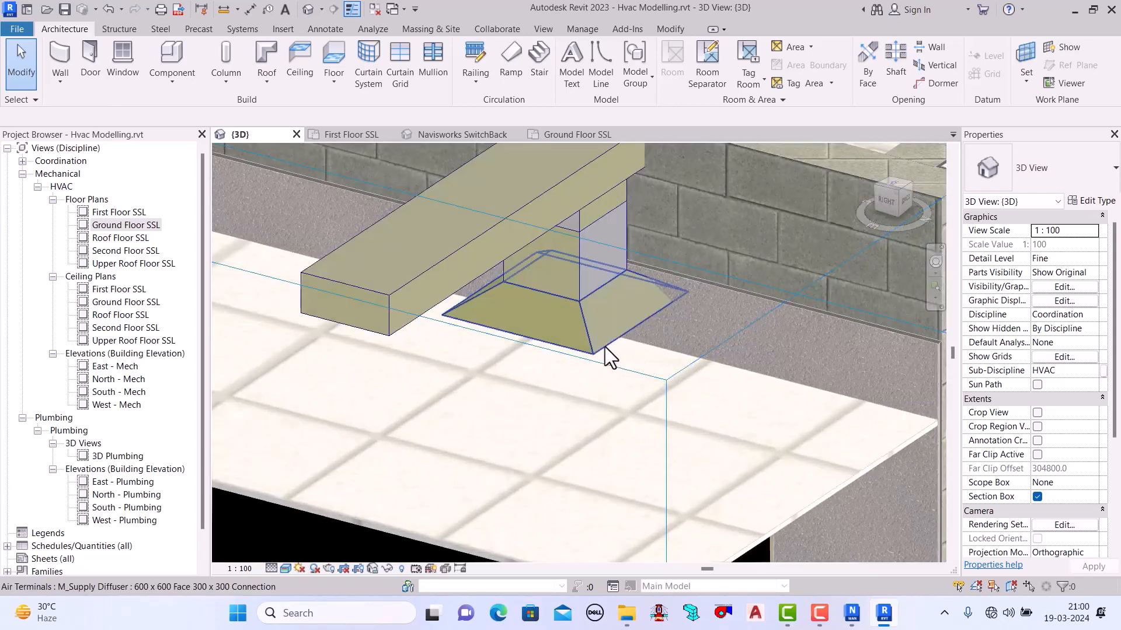
pyautogui.click(611, 348)
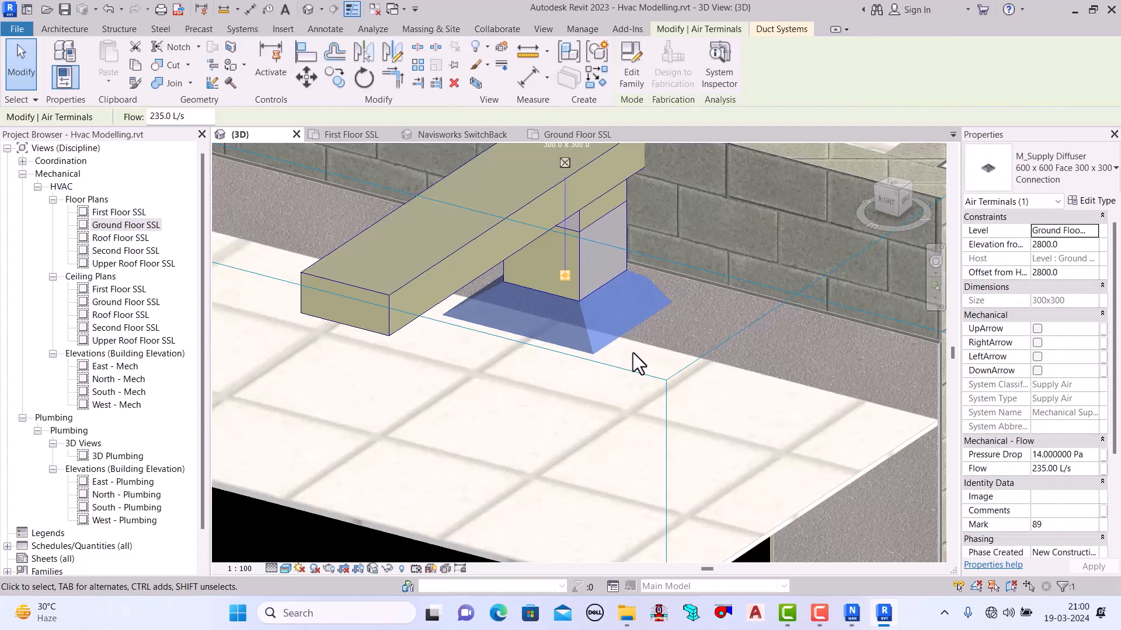
pyautogui.press('Down')
pyautogui.press('Down')
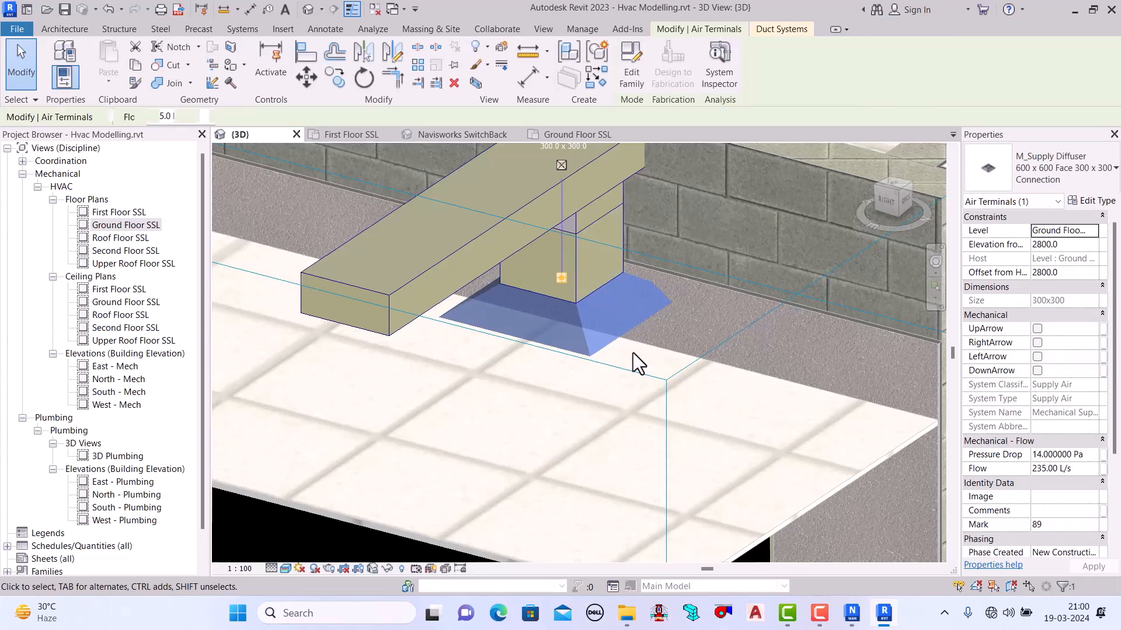
pyautogui.press('Down')
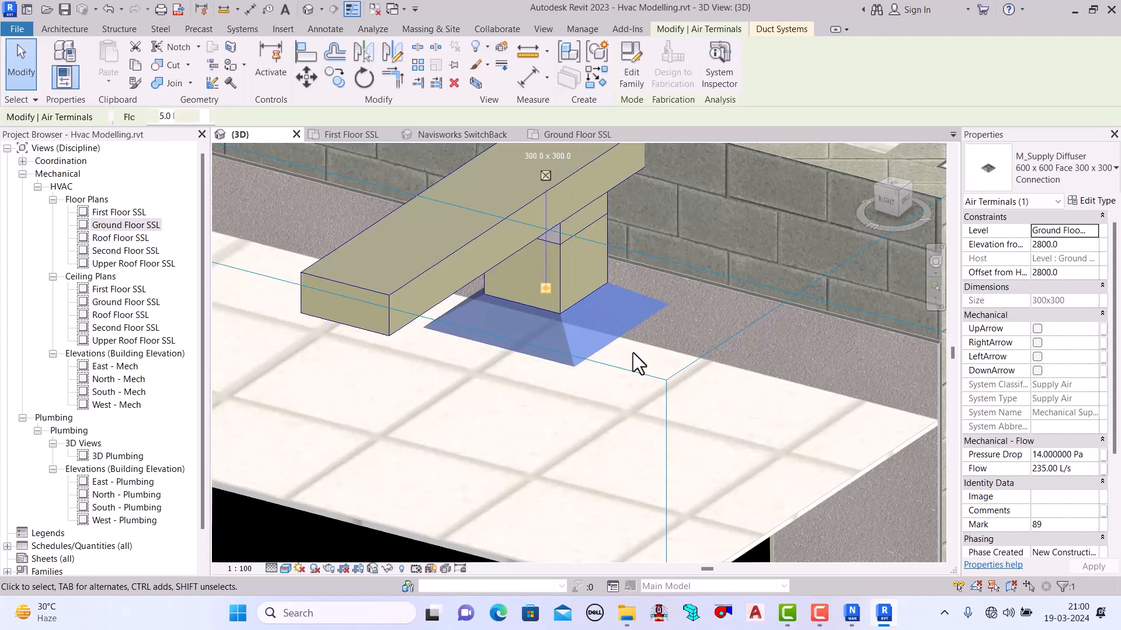
pyautogui.press('Down')
pyautogui.press('Down')
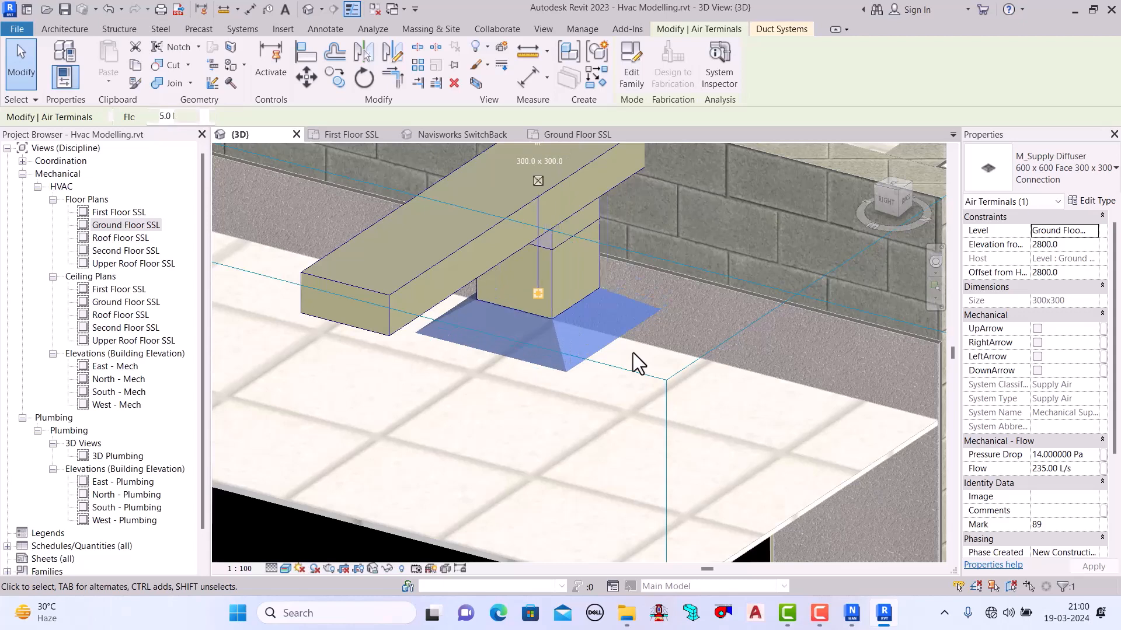
pyautogui.press('Down')
pyautogui.press('Down')
pyautogui.press('Down')
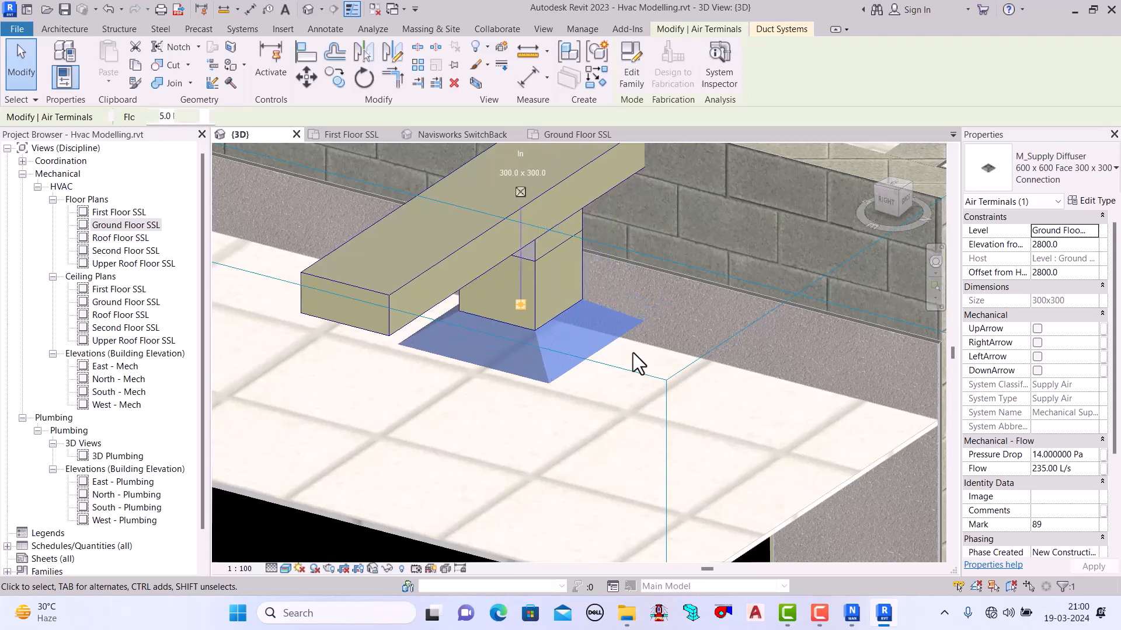
pyautogui.press('Down')
pyautogui.press('Down')
pyautogui.press('Down')
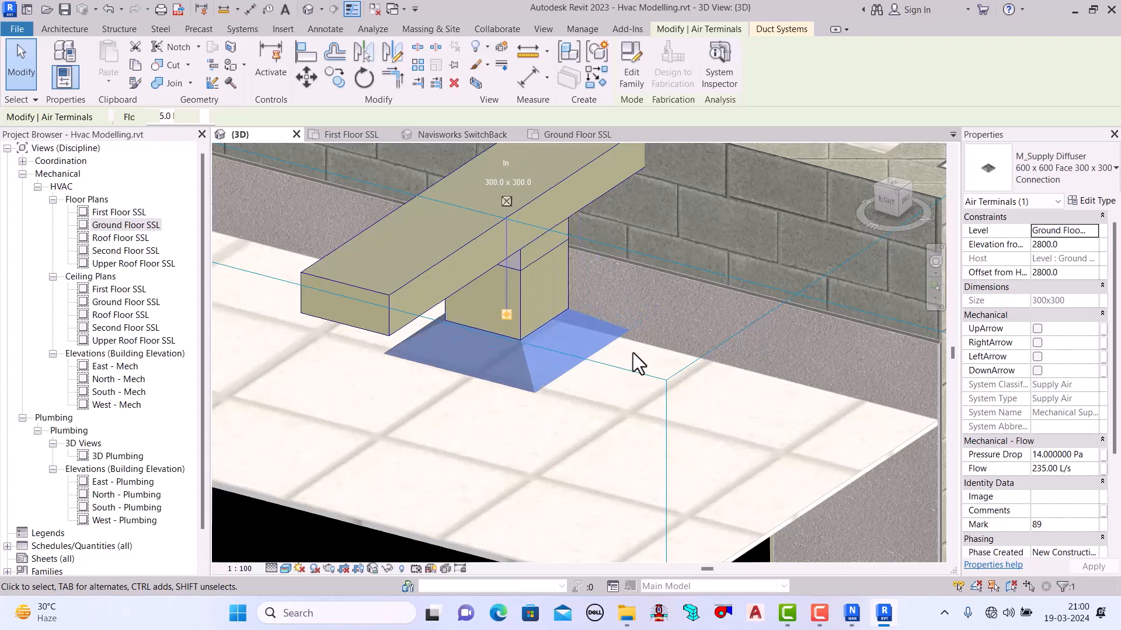
pyautogui.press('Down')
pyautogui.press('Down')
pyautogui.press('Down')
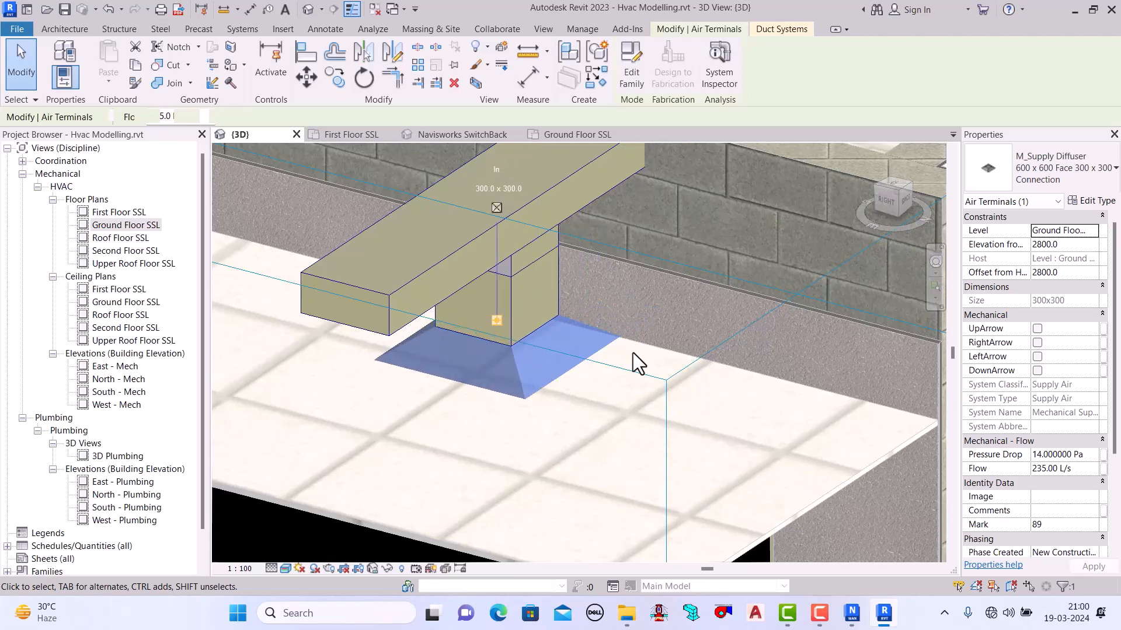
pyautogui.press('Down')
pyautogui.press('Down')
pyautogui.press('Down')
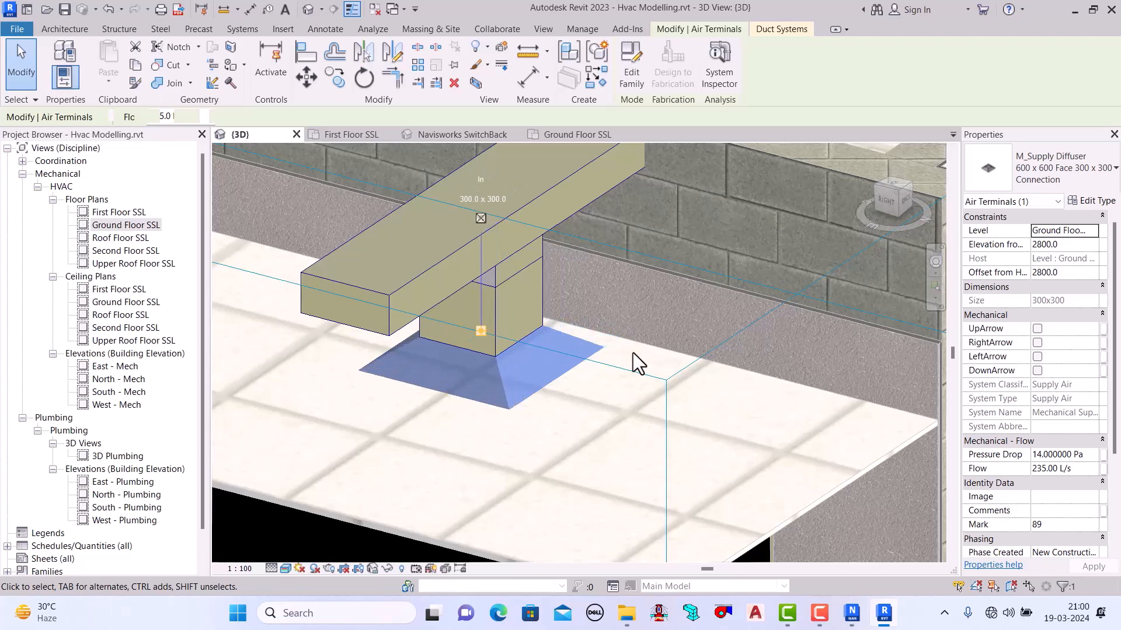
pyautogui.press('Down')
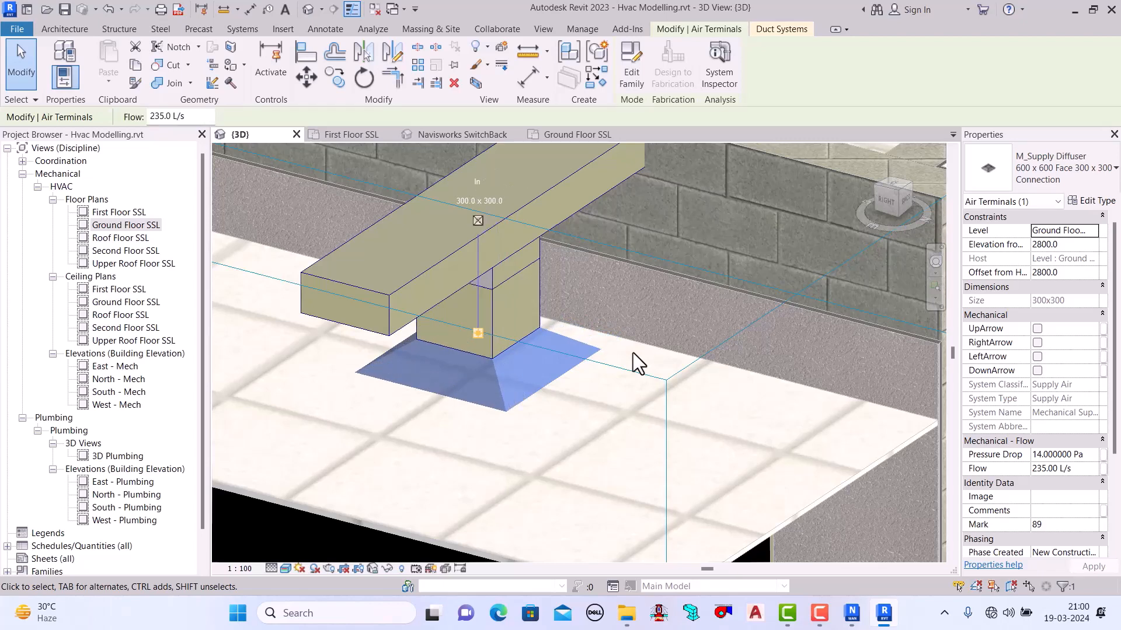
pyautogui.press('Right')
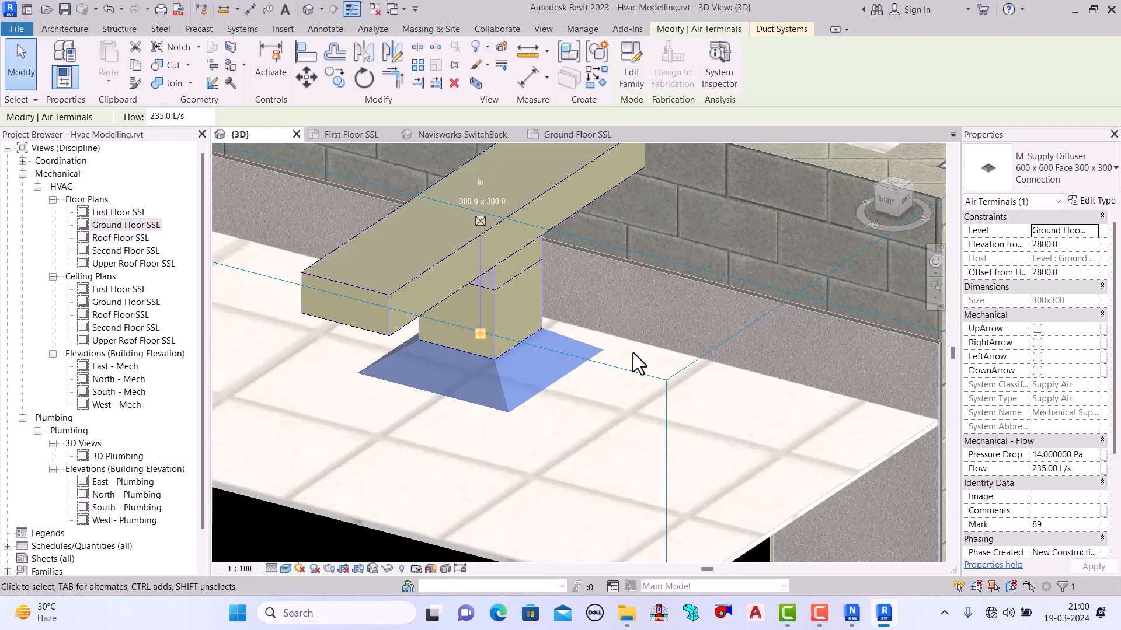
pyautogui.press('Escape')
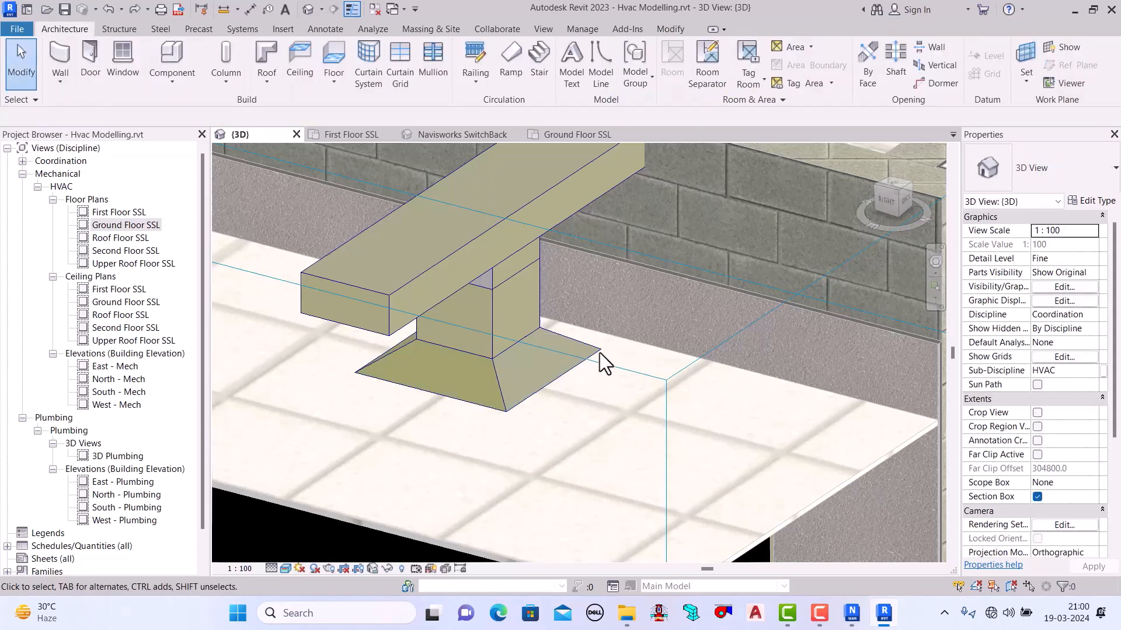
# Step: Select the straight 350x150 duct between the two elbows and examine where it crosses the concrete beam
pyautogui.scroll(-2, 491, 383)
pyautogui.scroll(-3, 525, 409)
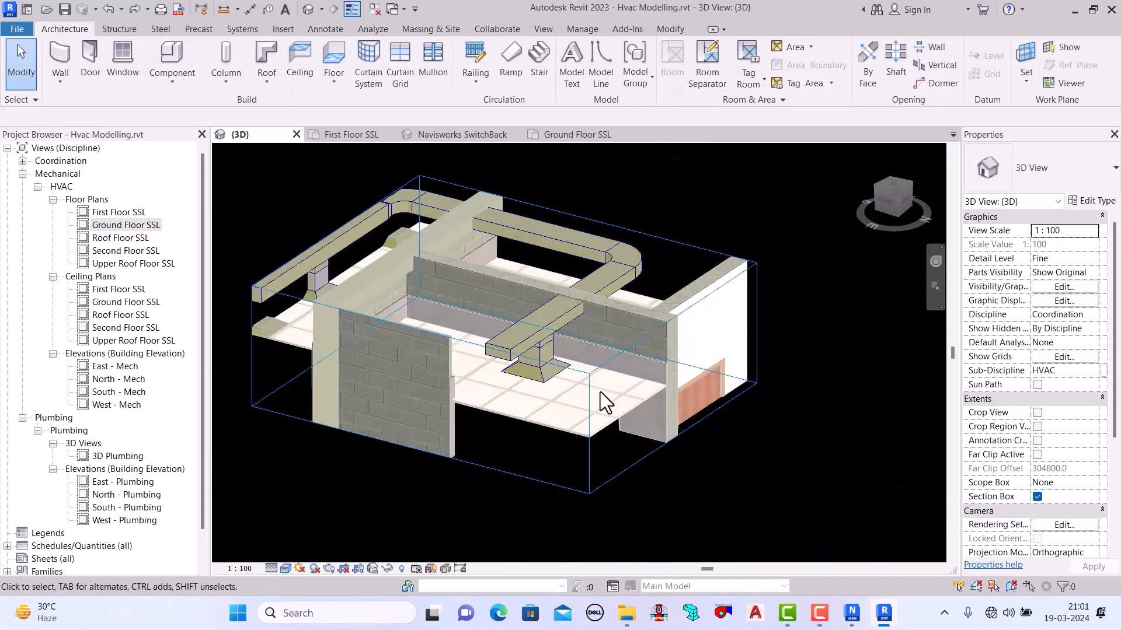
pyautogui.keyDown('shift'); pyautogui.moveTo(600, 391); pyautogui.dragTo(483, 389, button='middle'); pyautogui.keyUp('shift')
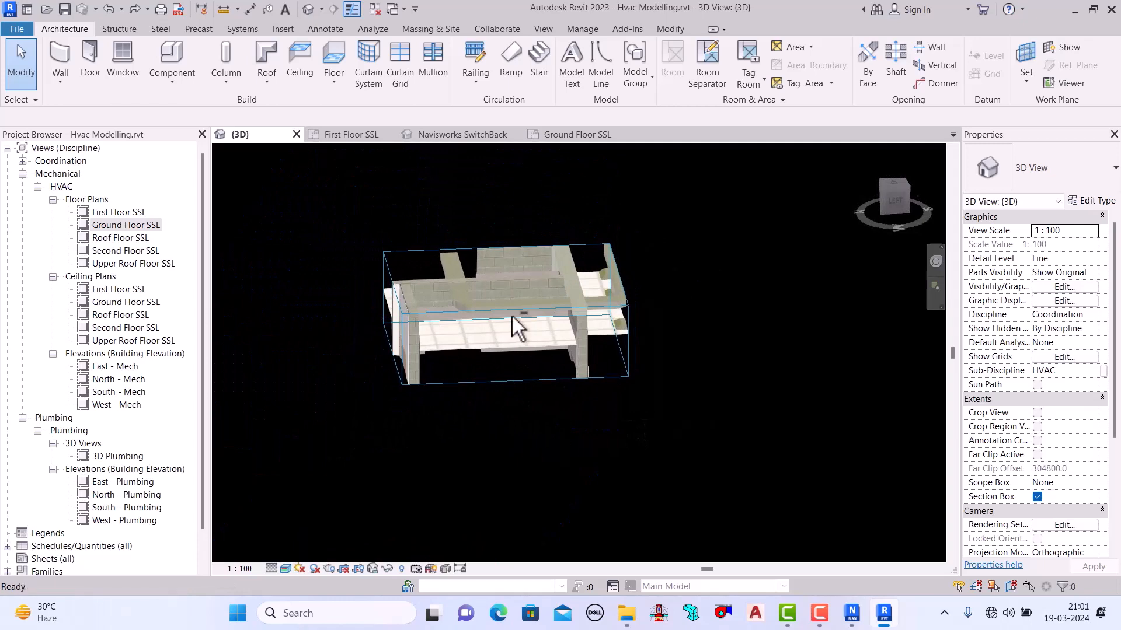
pyautogui.scroll(6, 512, 318)
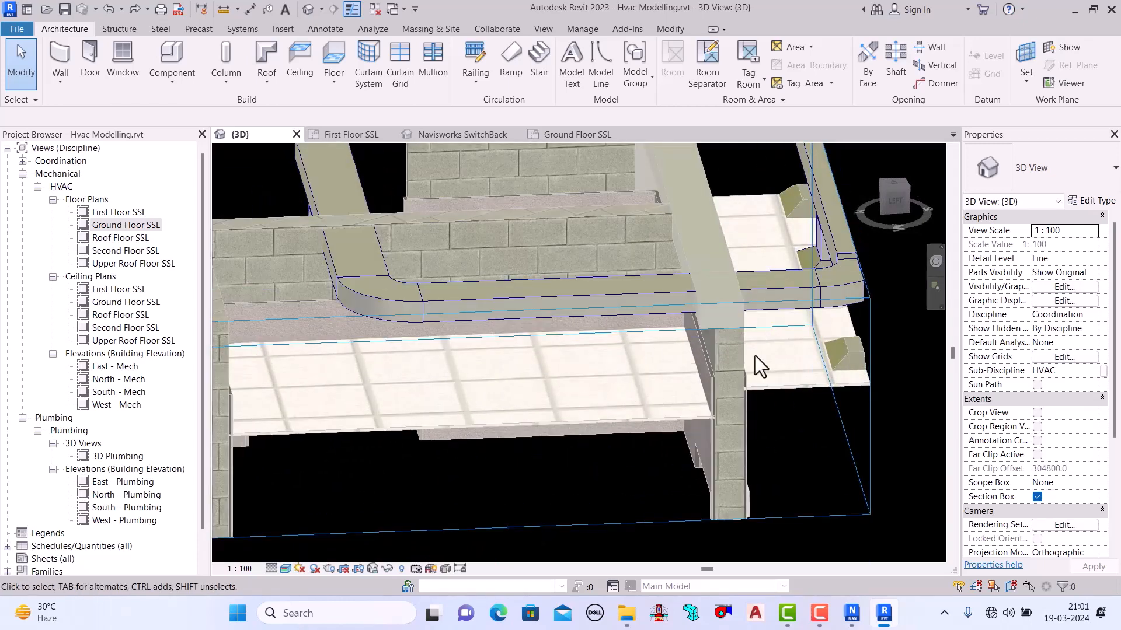
pyautogui.keyDown('shift'); pyautogui.moveTo(792, 431); pyautogui.dragTo(787, 330, button='middle'); pyautogui.keyUp('shift')
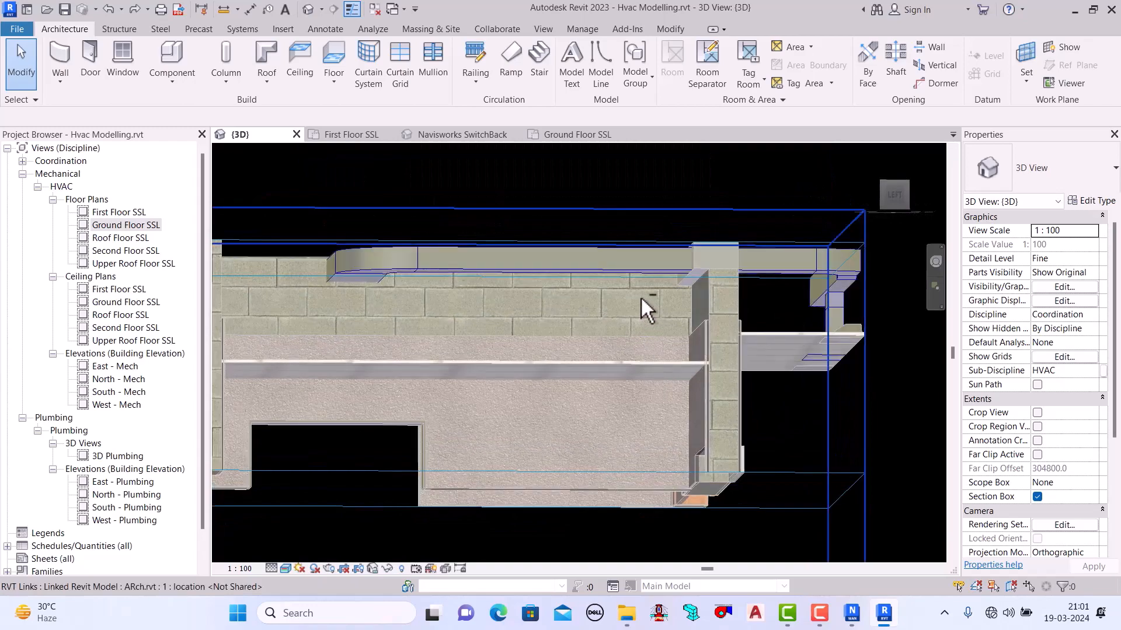
pyautogui.keyDown('shift'); pyautogui.moveTo(620, 315); pyautogui.dragTo(634, 463, button='middle'); pyautogui.keyUp('shift')
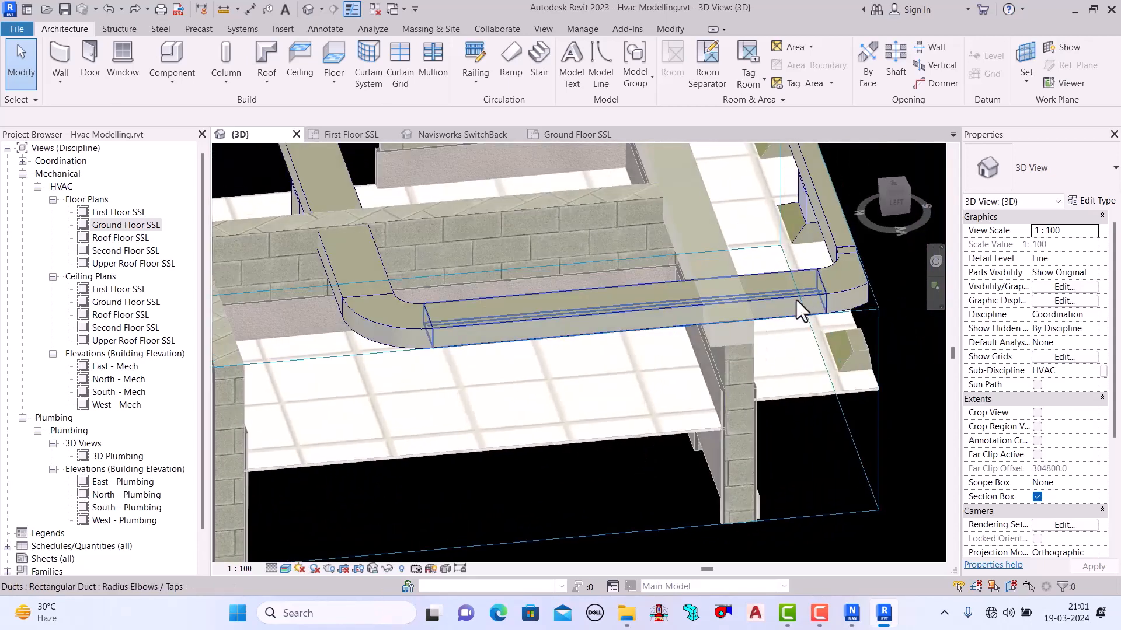
pyautogui.click(780, 328)
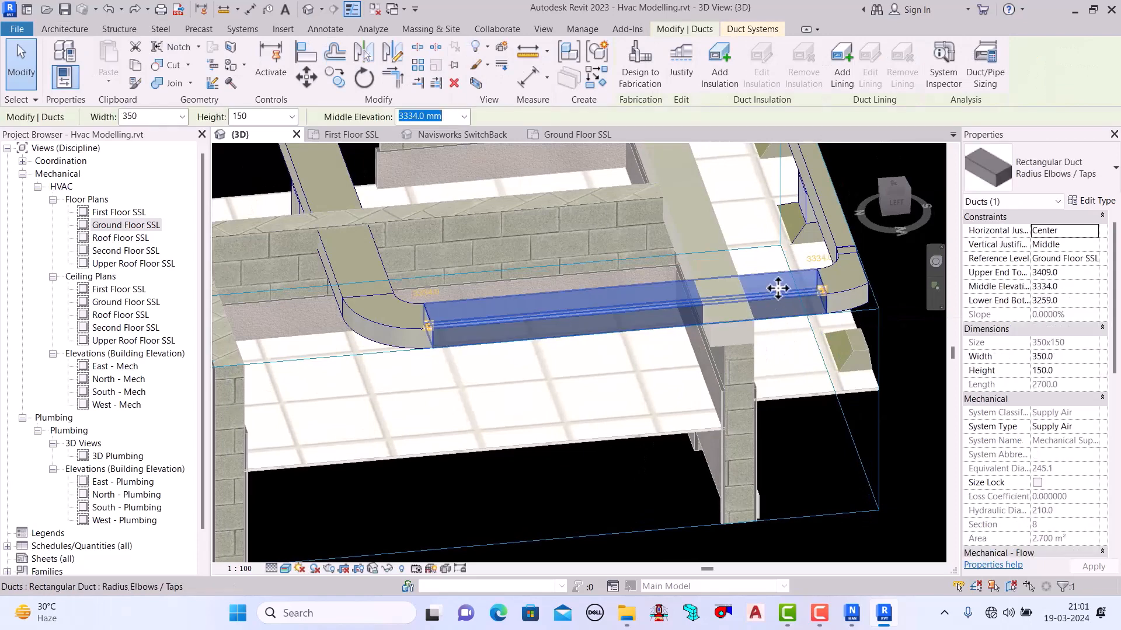
pyautogui.scroll(3, 748, 360)
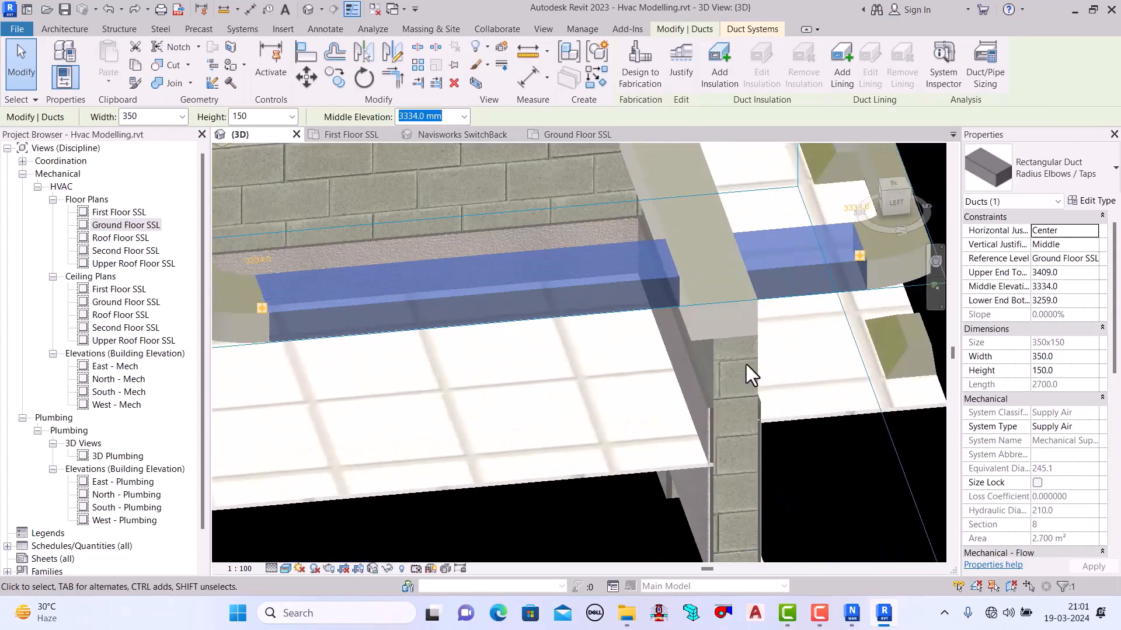
pyautogui.scroll(-3, 577, 345)
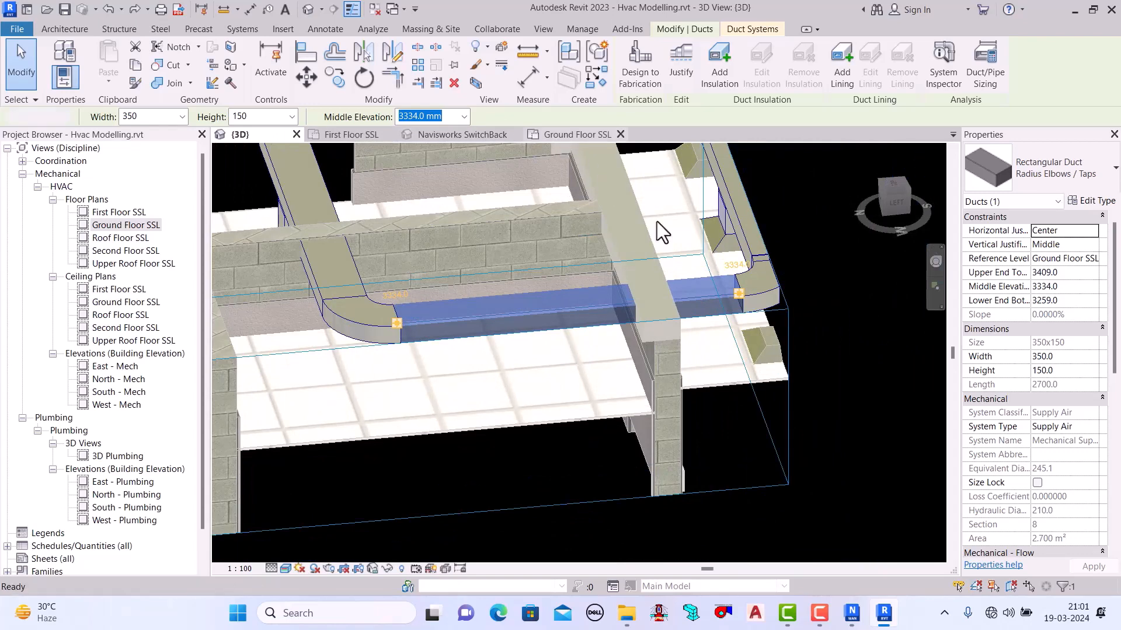
# Step: In the Ground Floor SSL plan, split the straight 350x150 duct on both sides of the beam crossing near the corridor elbow
pyautogui.click(581, 135)
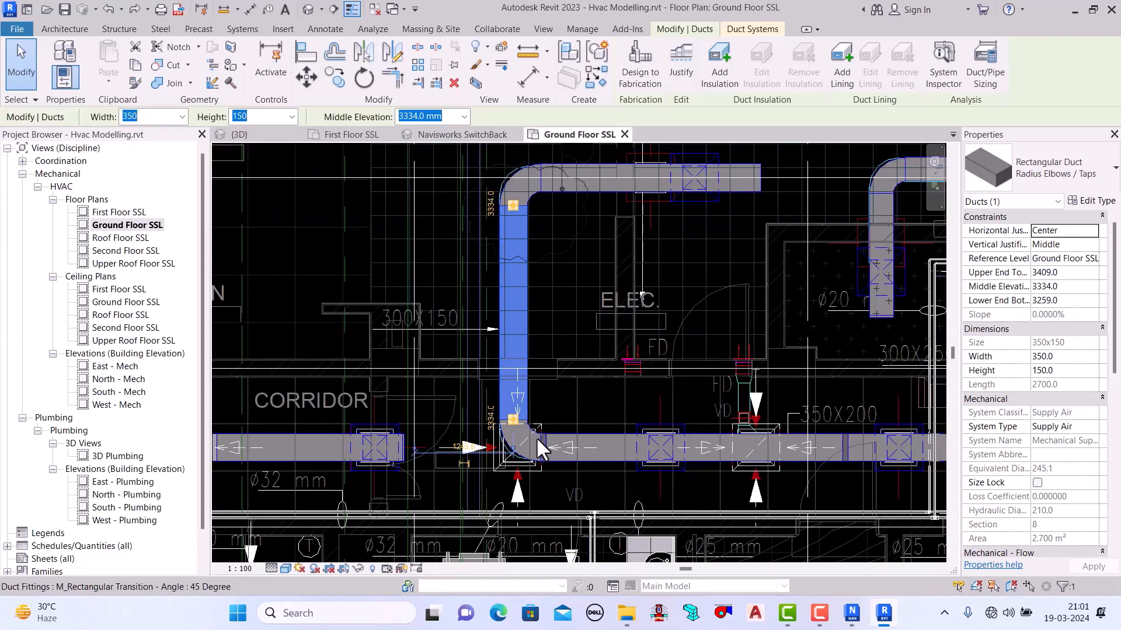
pyautogui.scroll(3, 481, 454)
pyautogui.click(587, 315)
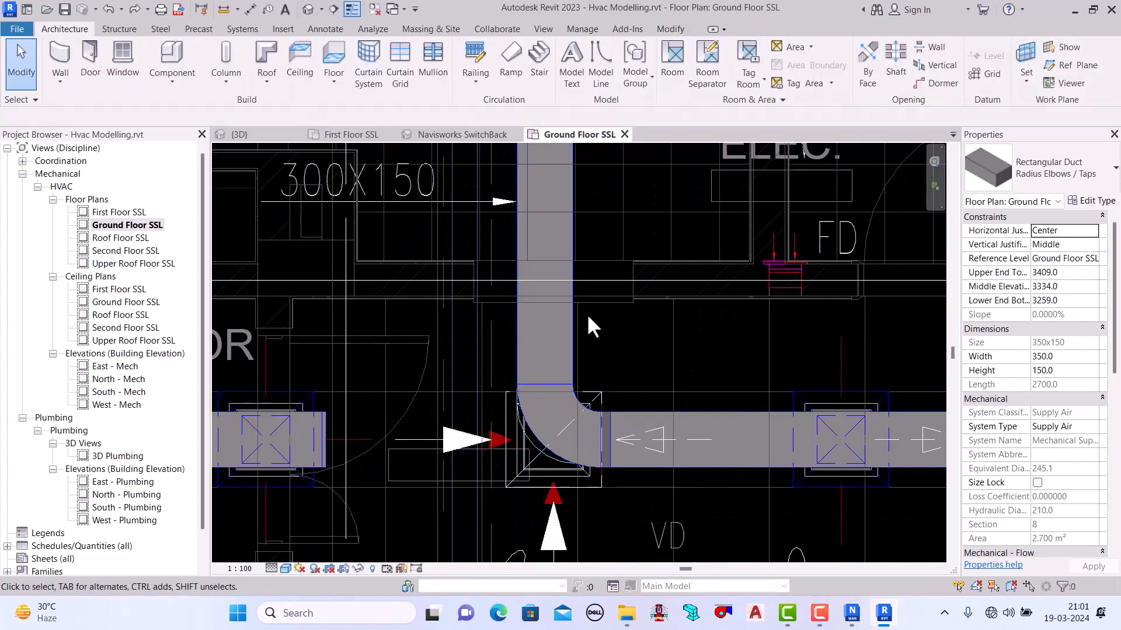
pyautogui.scroll(2, 586, 313)
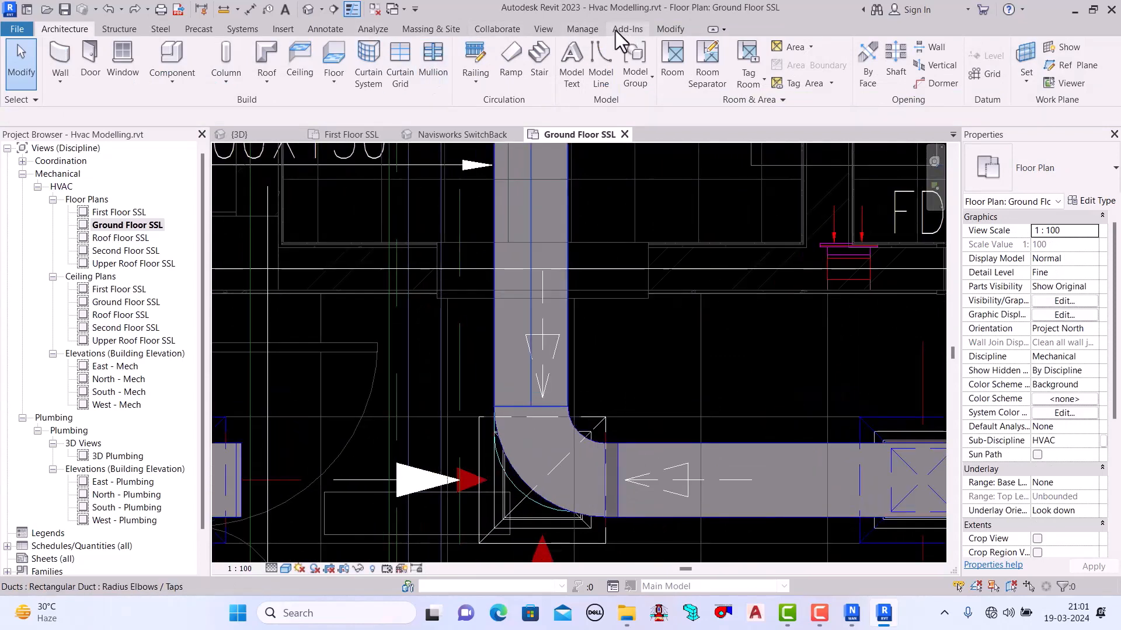
pyautogui.click(582, 29)
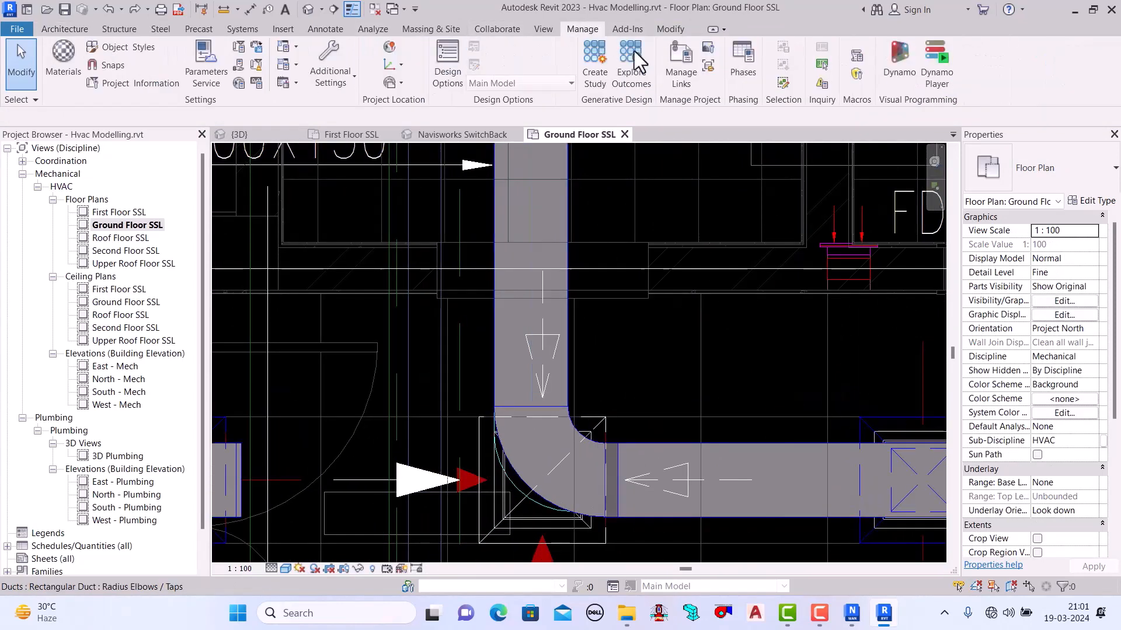
pyautogui.click(680, 31)
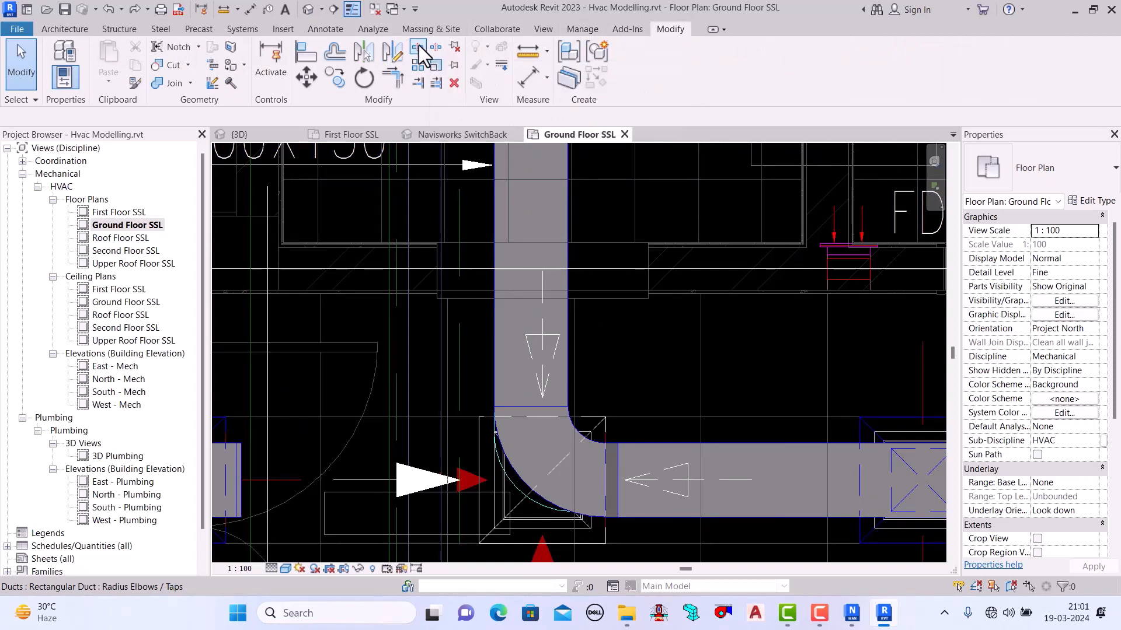
pyautogui.click(417, 48)
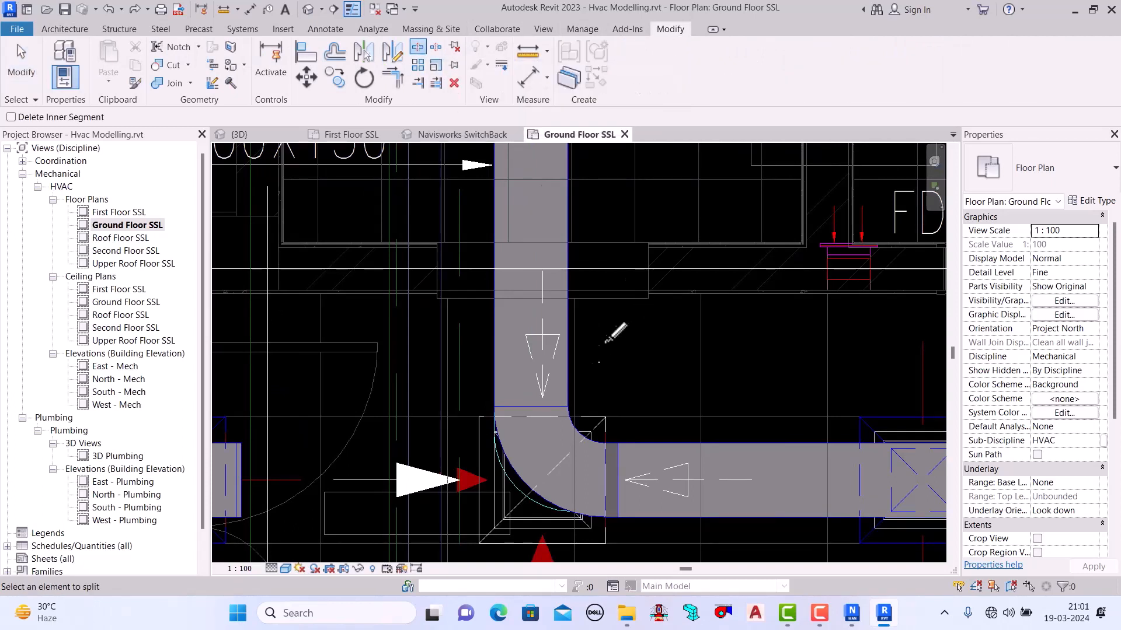
pyautogui.click(502, 360)
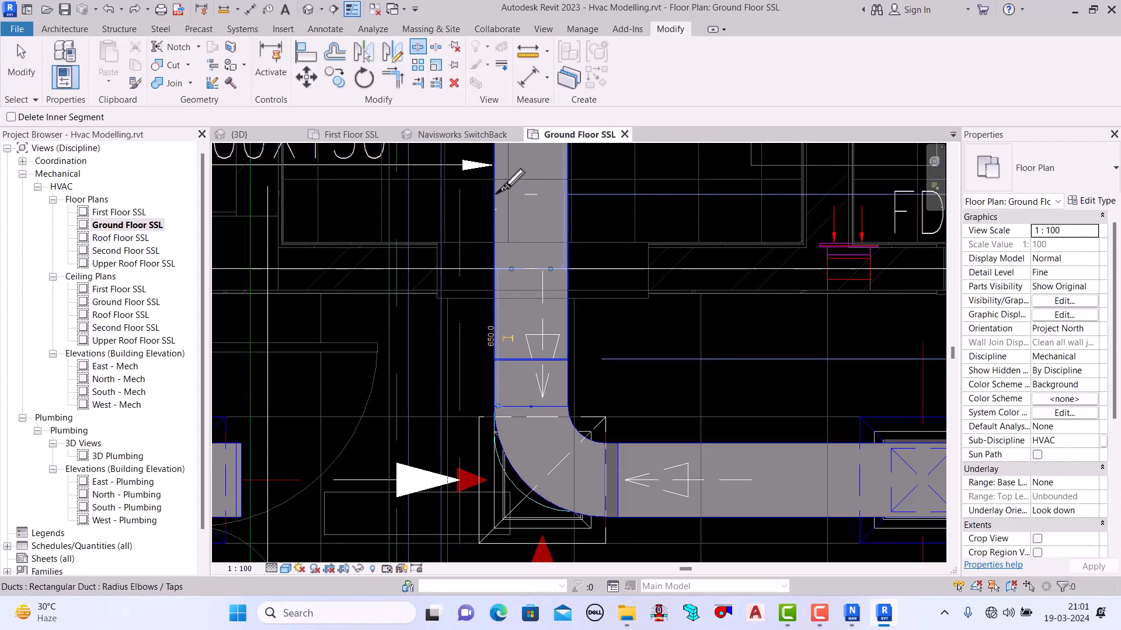
pyautogui.click(541, 196)
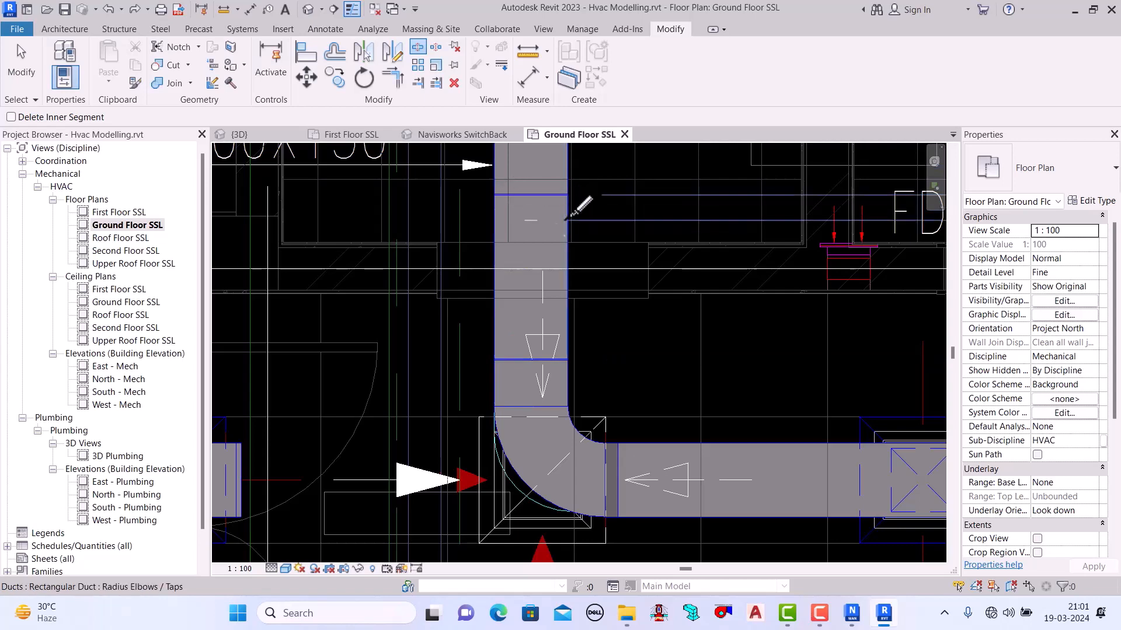
pyautogui.press('Escape')
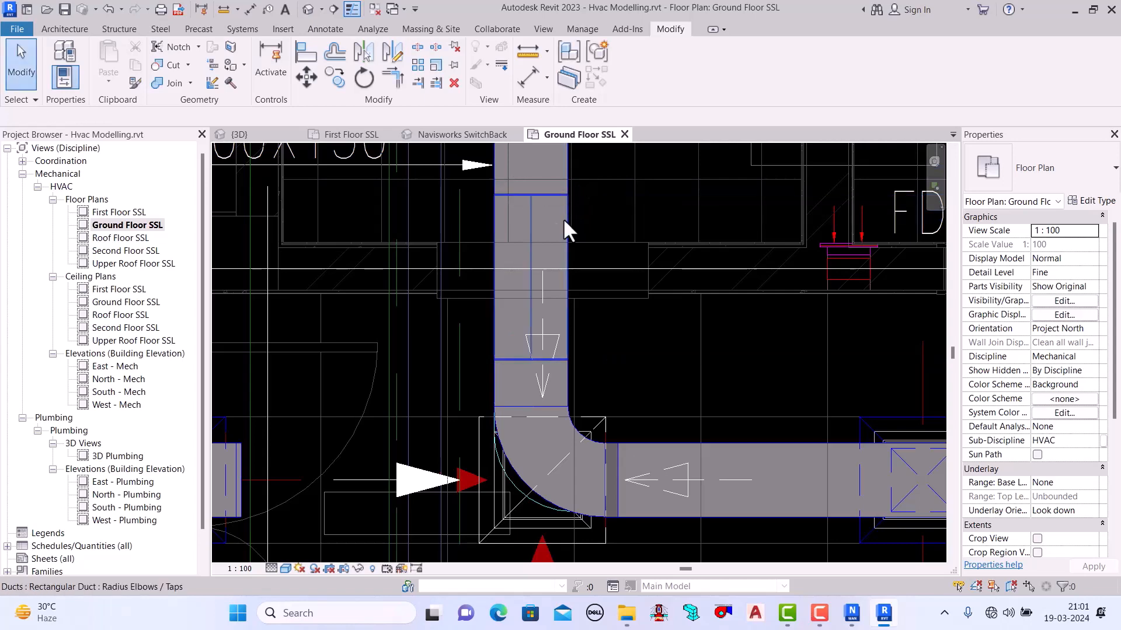
# Step: Delete the middle duct segment across the beam and the rectangular unions at both cut ends
pyautogui.click(563, 219)
pyautogui.press('Delete')
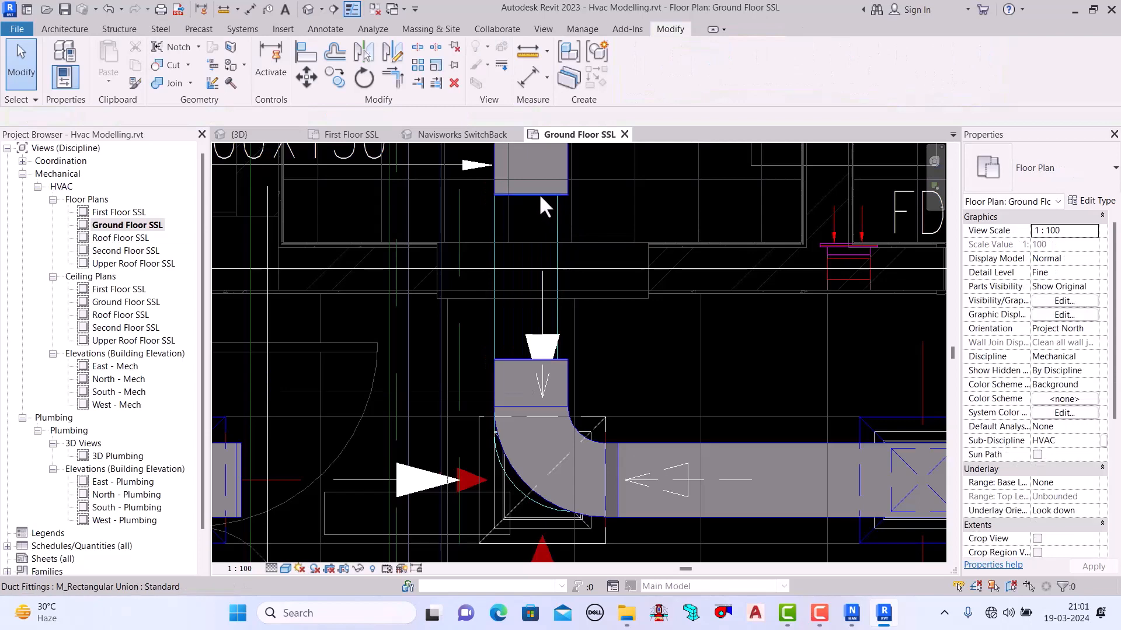
pyautogui.click(539, 196)
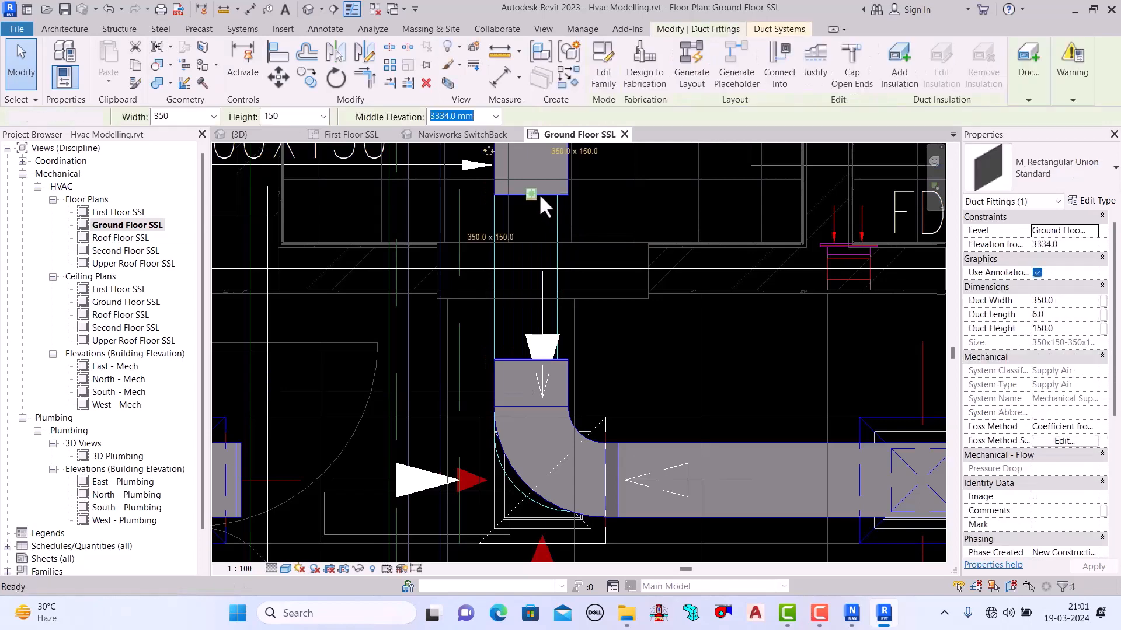
pyautogui.press('Delete')
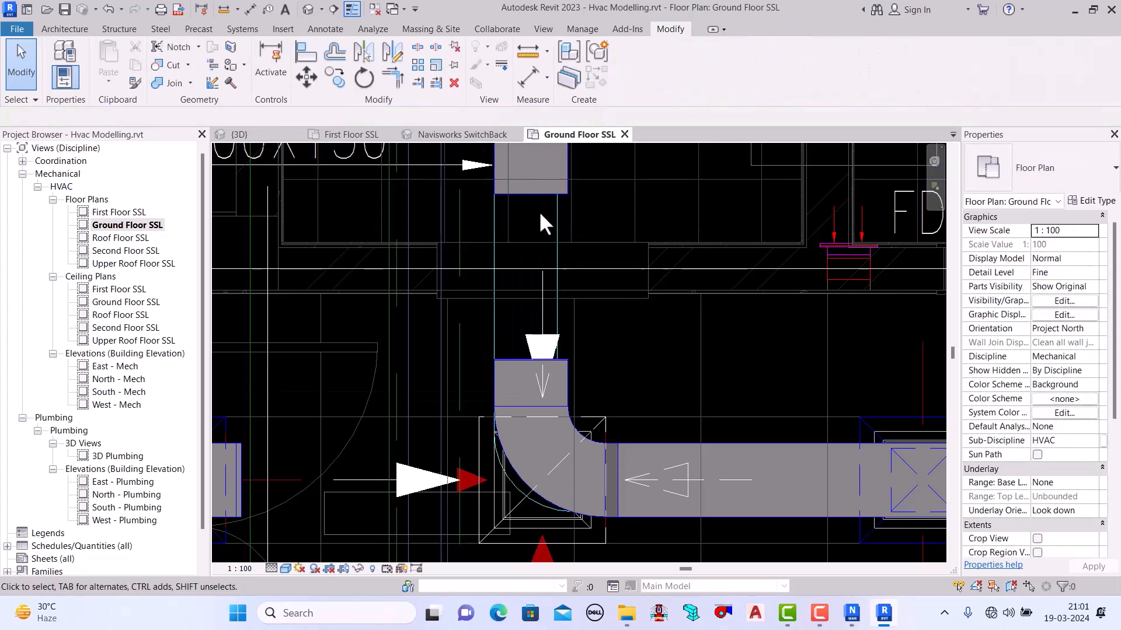
pyautogui.click(519, 357)
pyautogui.press('Delete')
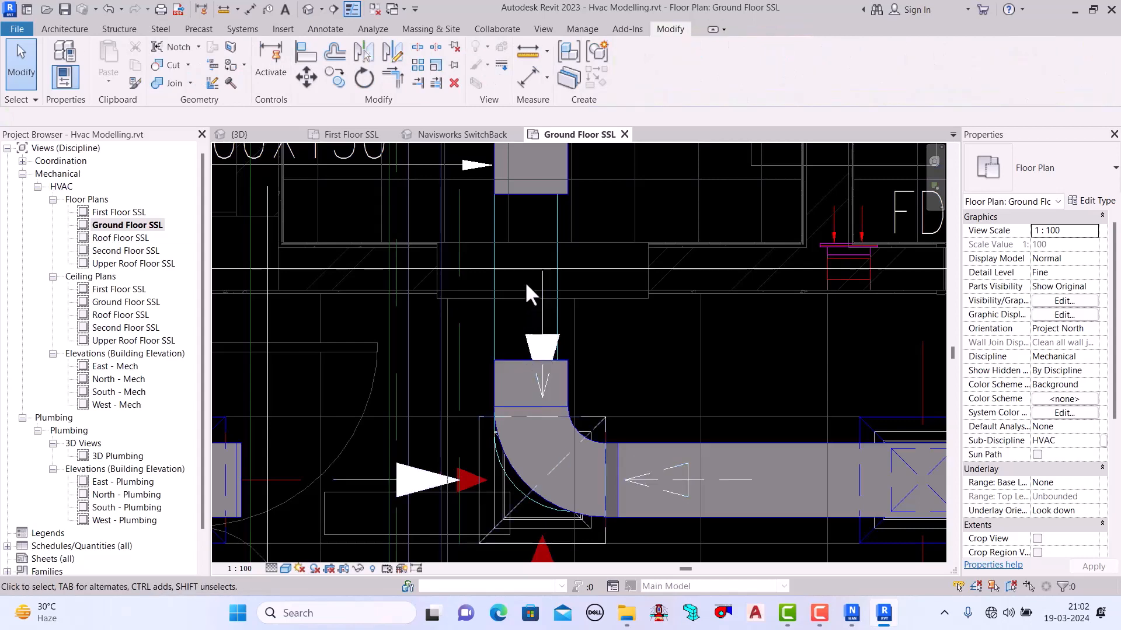
pyautogui.moveTo(828, 615)
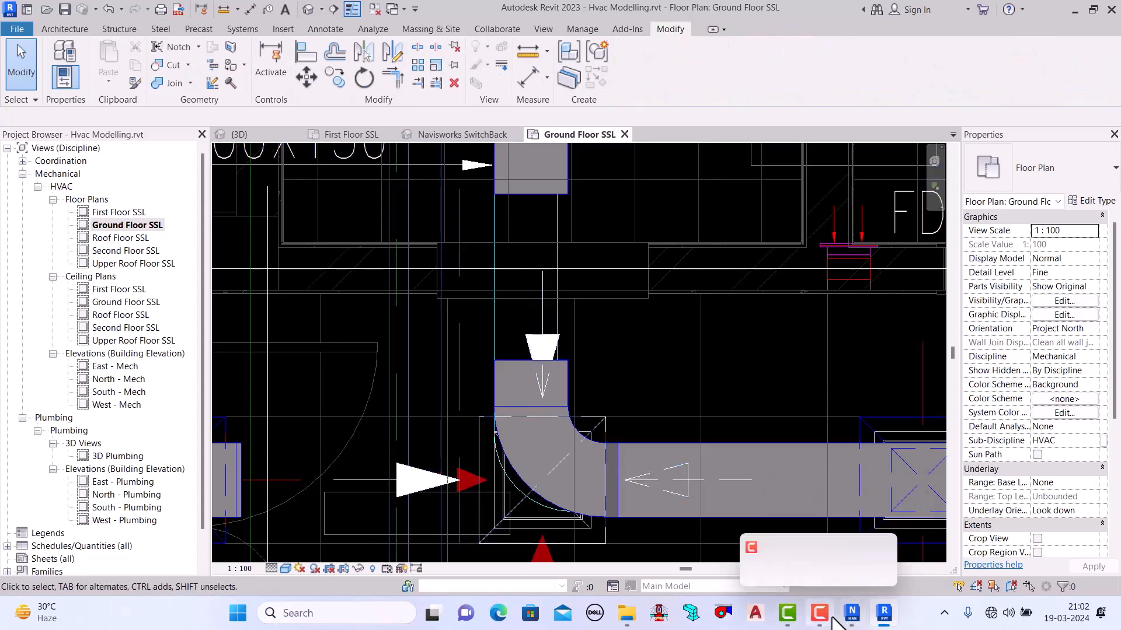
pyautogui.click(819, 542)
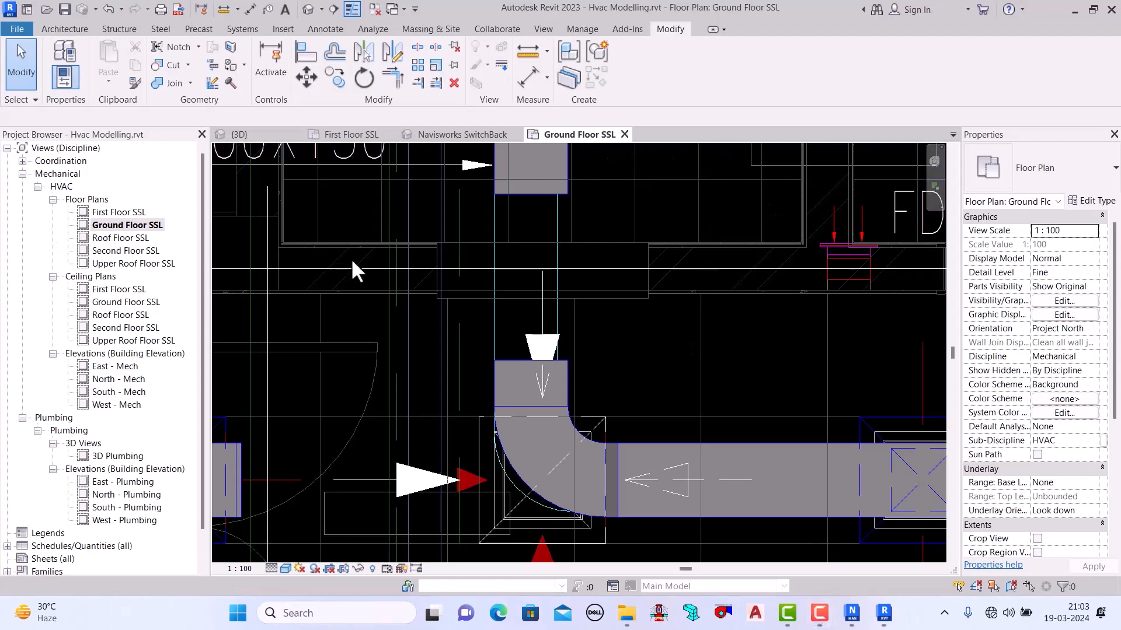
pyautogui.scroll(1, 500, 299)
pyautogui.scroll(-1, 508, 332)
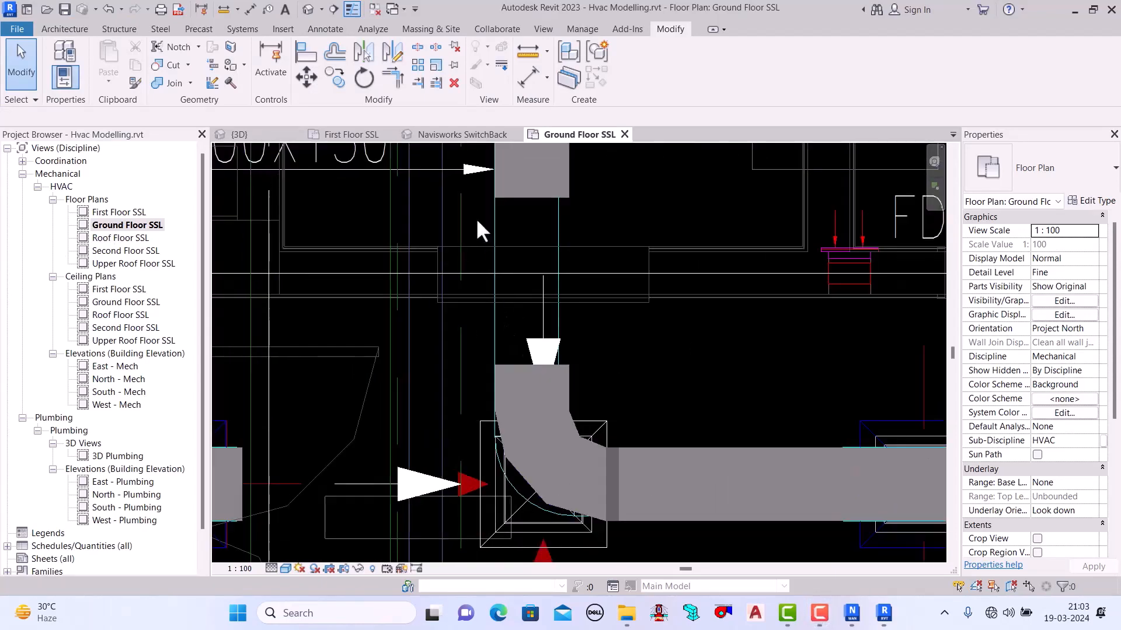
# Step: In the 3D view, delete the short duct stub attached to the elbow on the corridor side of the beam
pyautogui.click(262, 134)
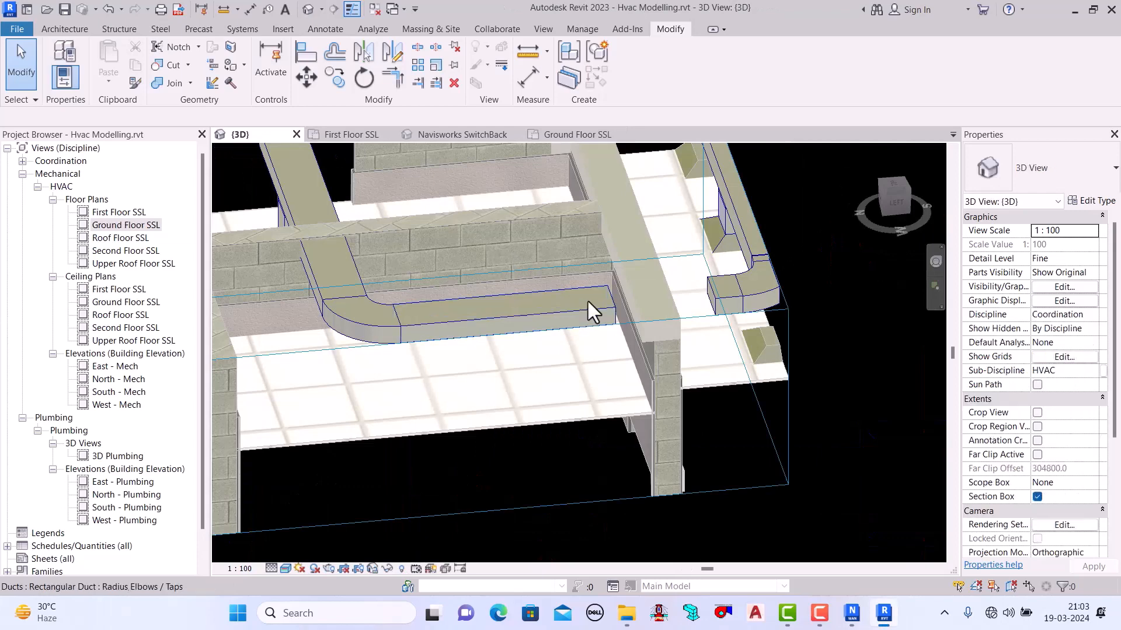
pyautogui.scroll(2, 710, 292)
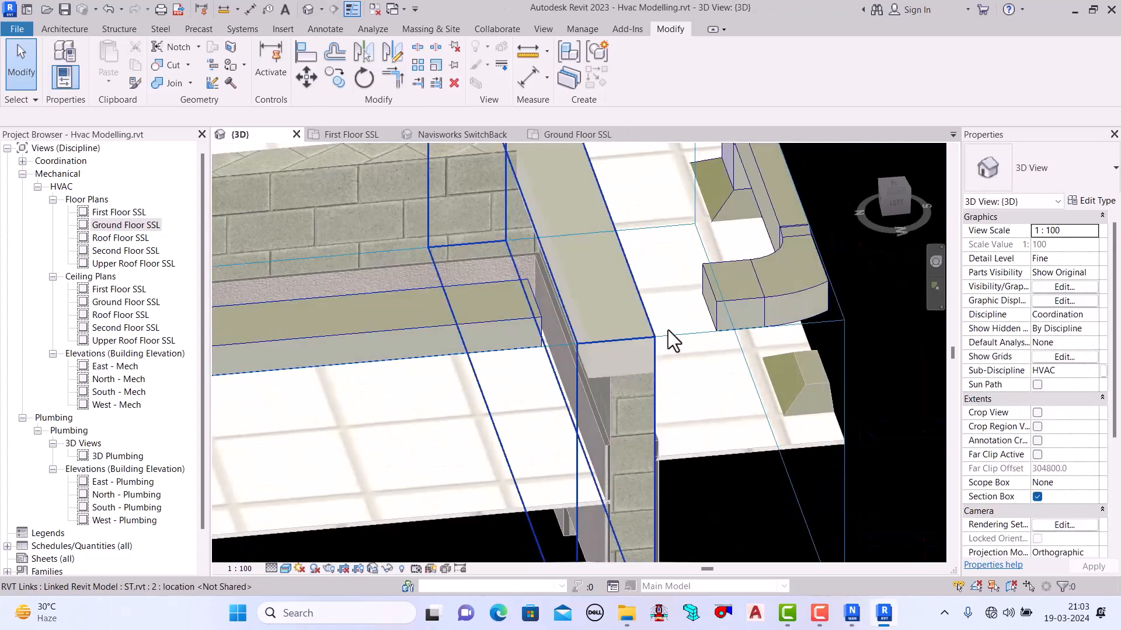
pyautogui.scroll(-2, 750, 335)
pyautogui.scroll(-2, 494, 356)
pyautogui.scroll(4, 676, 333)
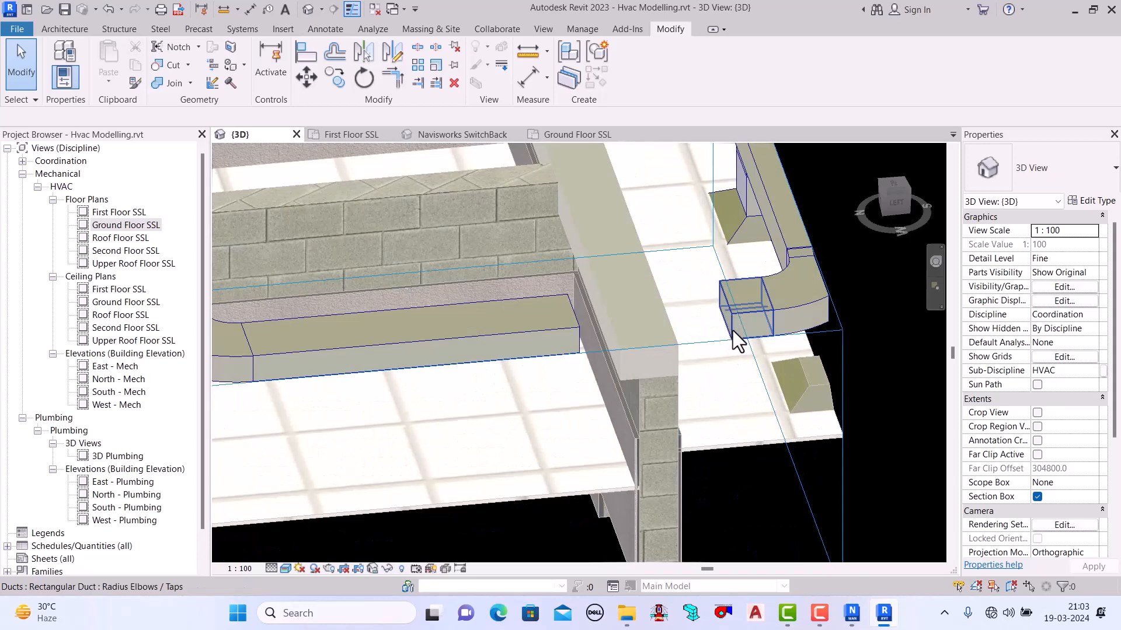
pyautogui.click(736, 318)
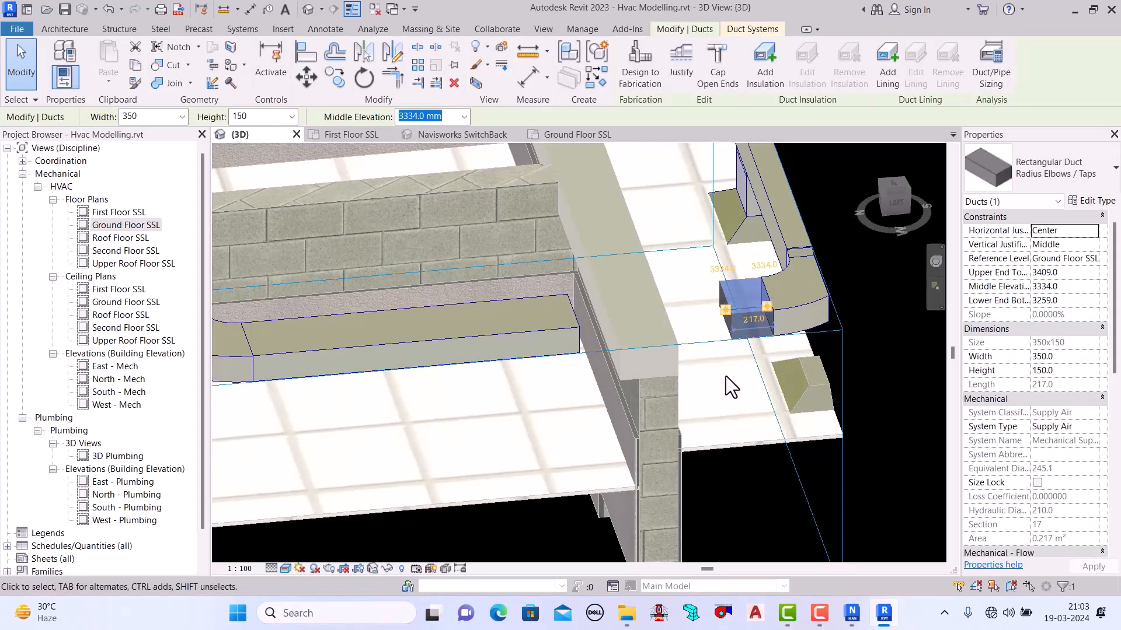
pyautogui.press('Delete')
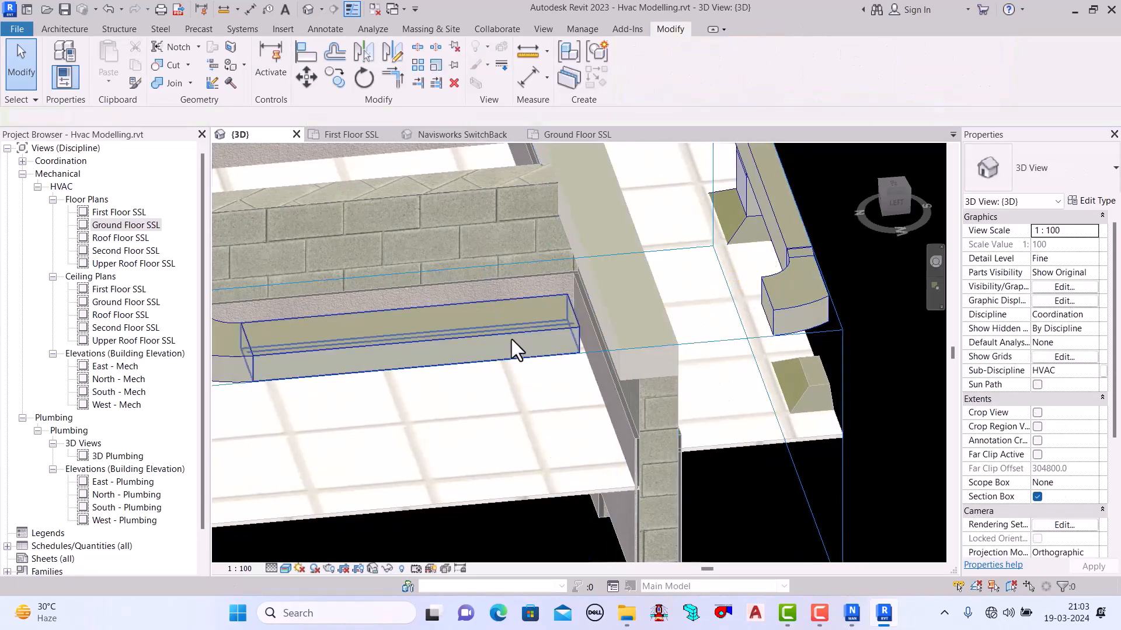
pyautogui.scroll(-5, 705, 368)
pyautogui.keyDown('shift'); pyautogui.moveTo(530, 495); pyautogui.dragTo(516, 452, button='middle'); pyautogui.keyUp('shift')
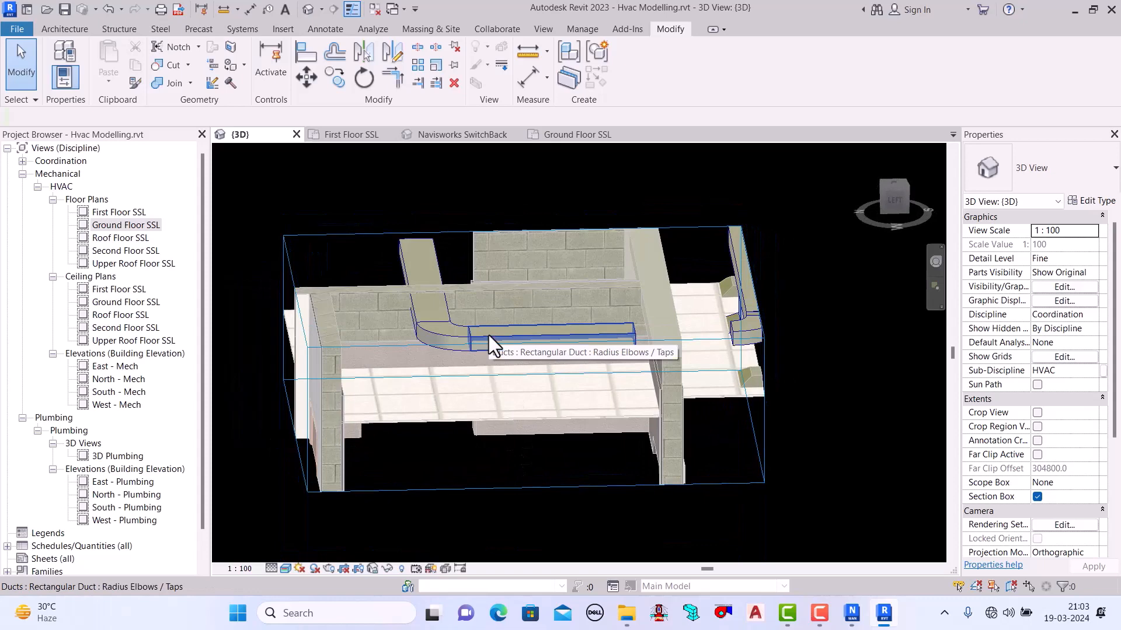
pyautogui.press('Tab')
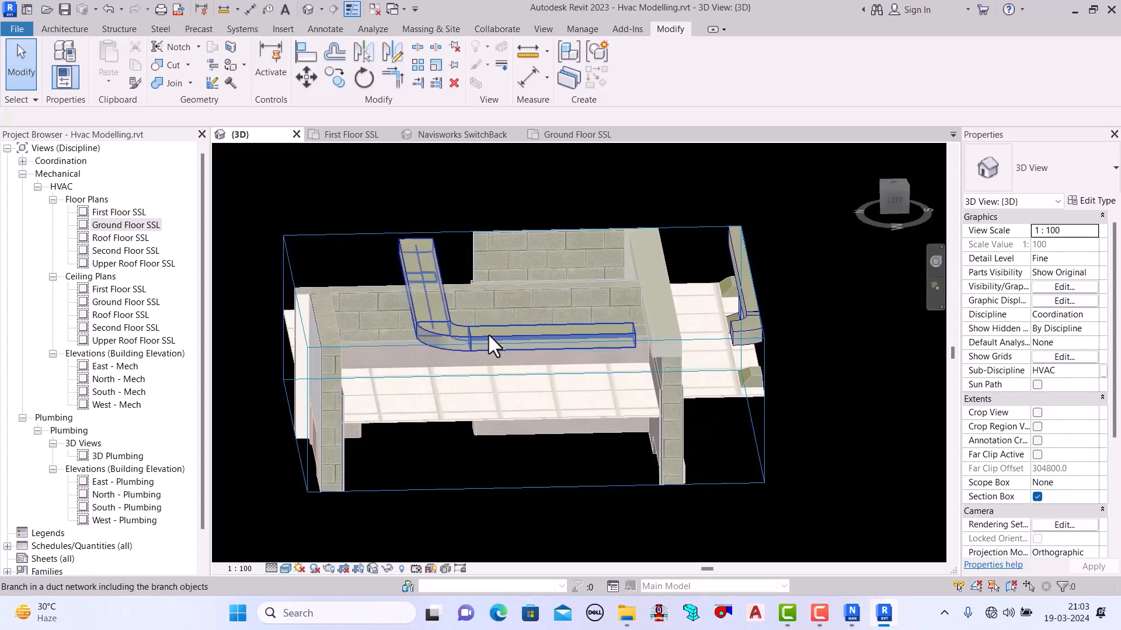
pyautogui.click(547, 361)
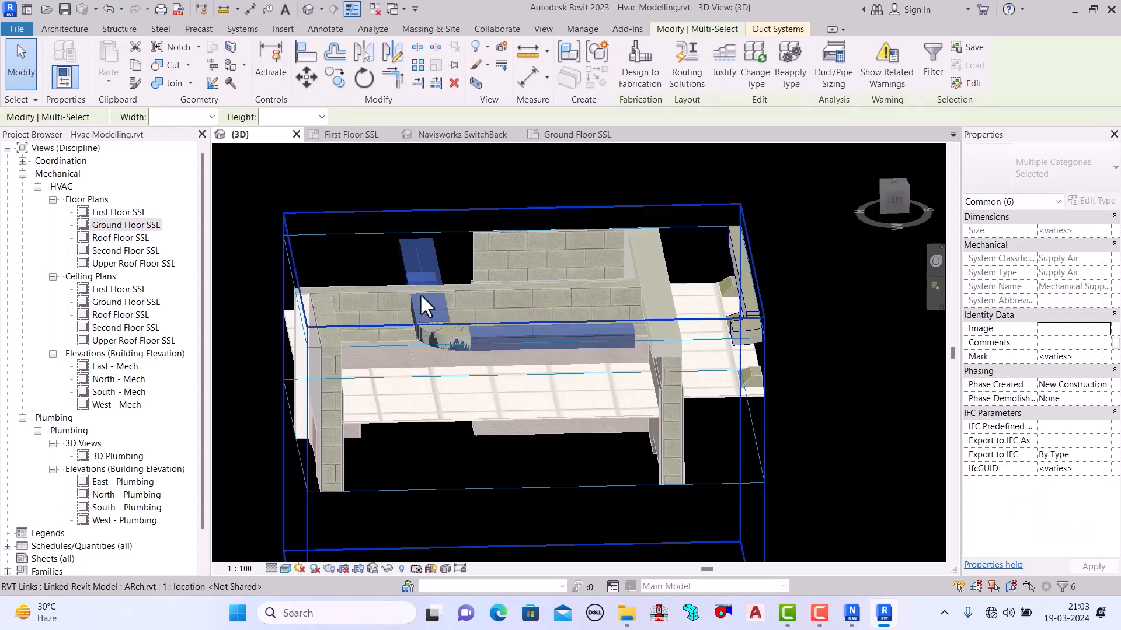
pyautogui.scroll(1, 419, 293)
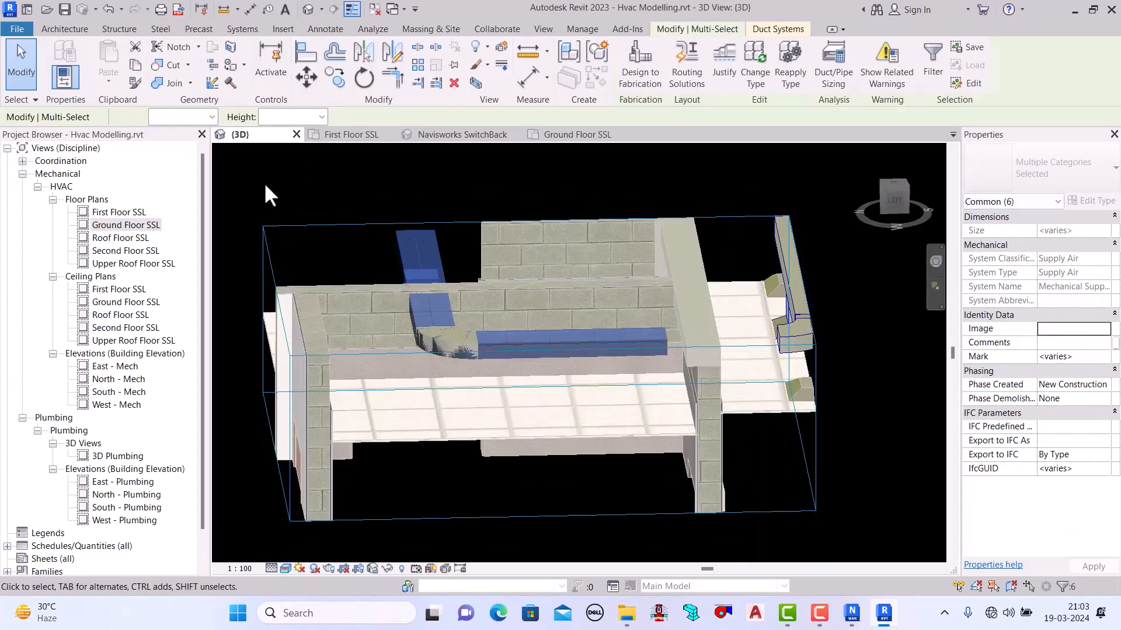
pyautogui.click(16, 69)
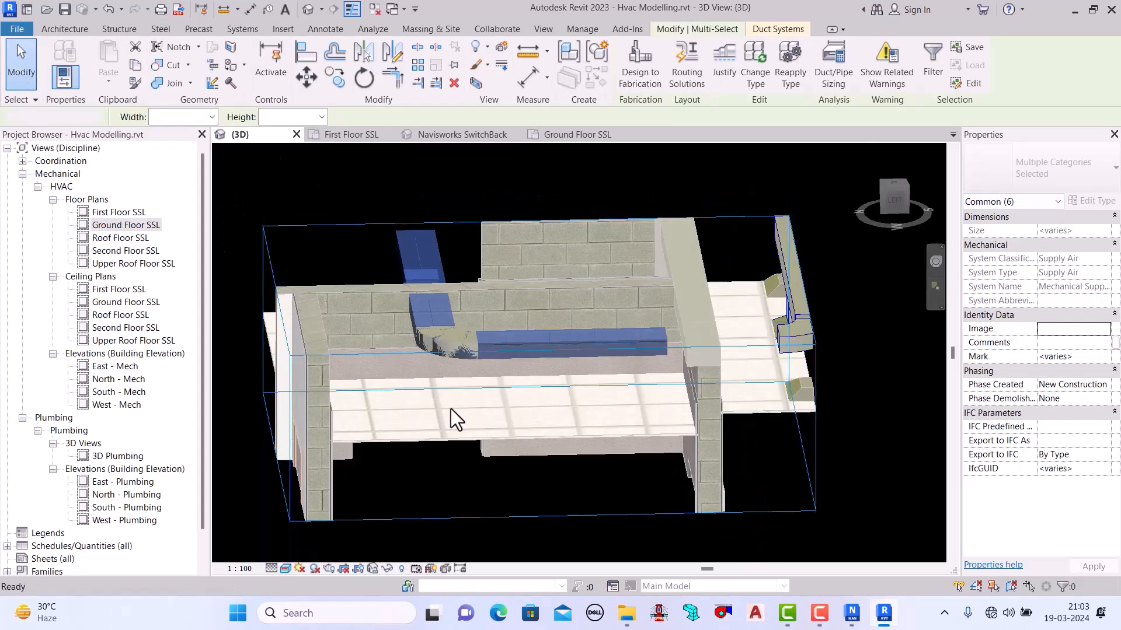
pyautogui.click(539, 351)
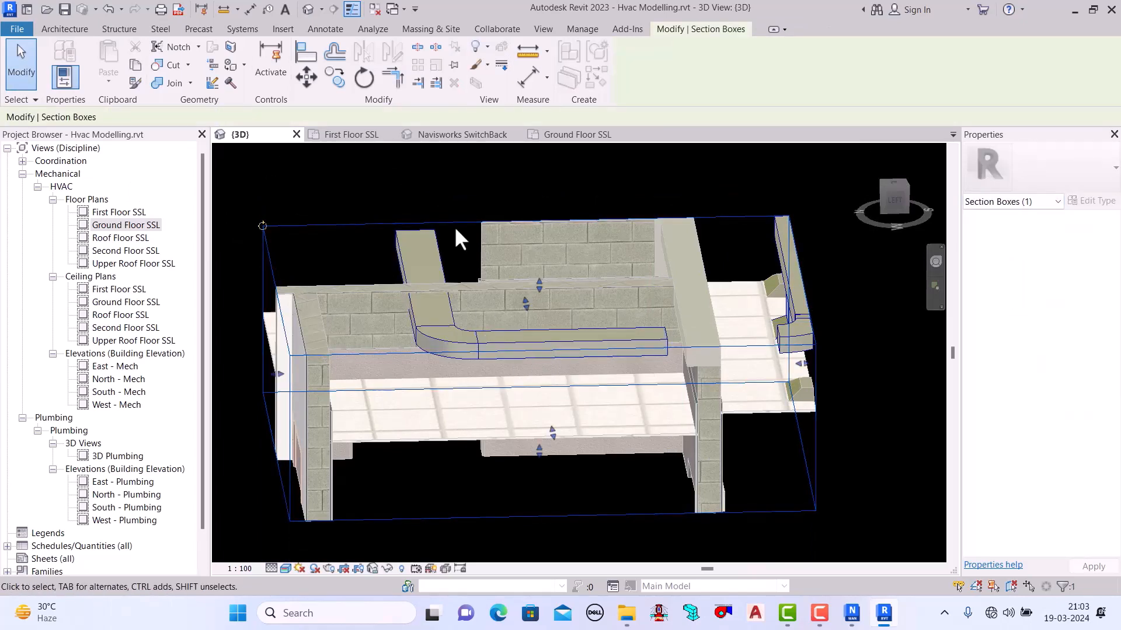
pyautogui.click(433, 184)
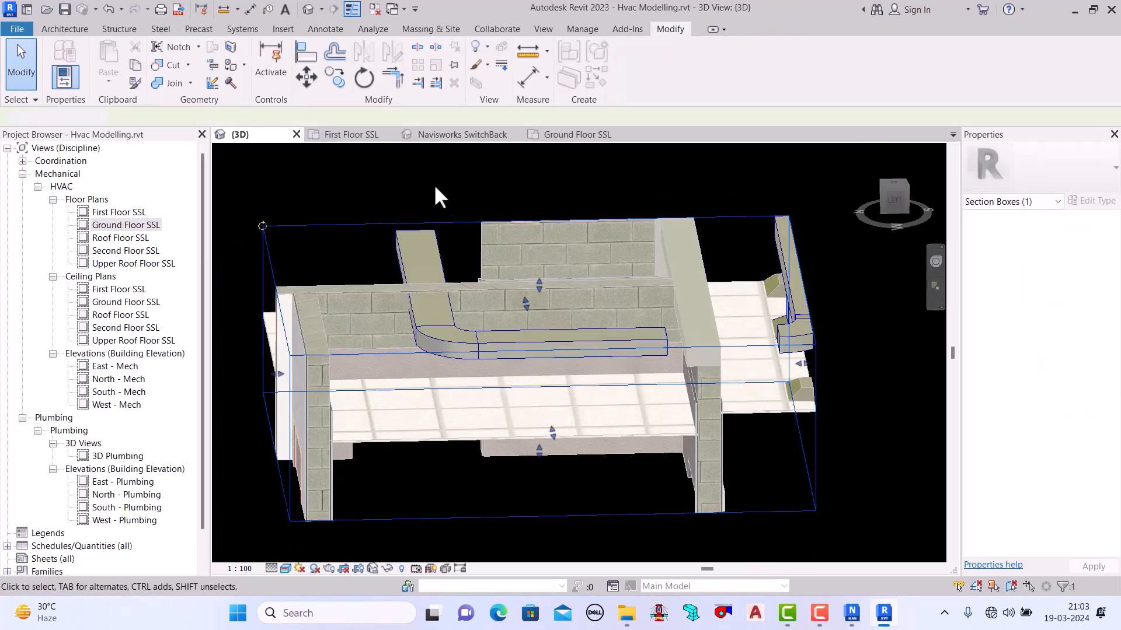
pyautogui.click(510, 344)
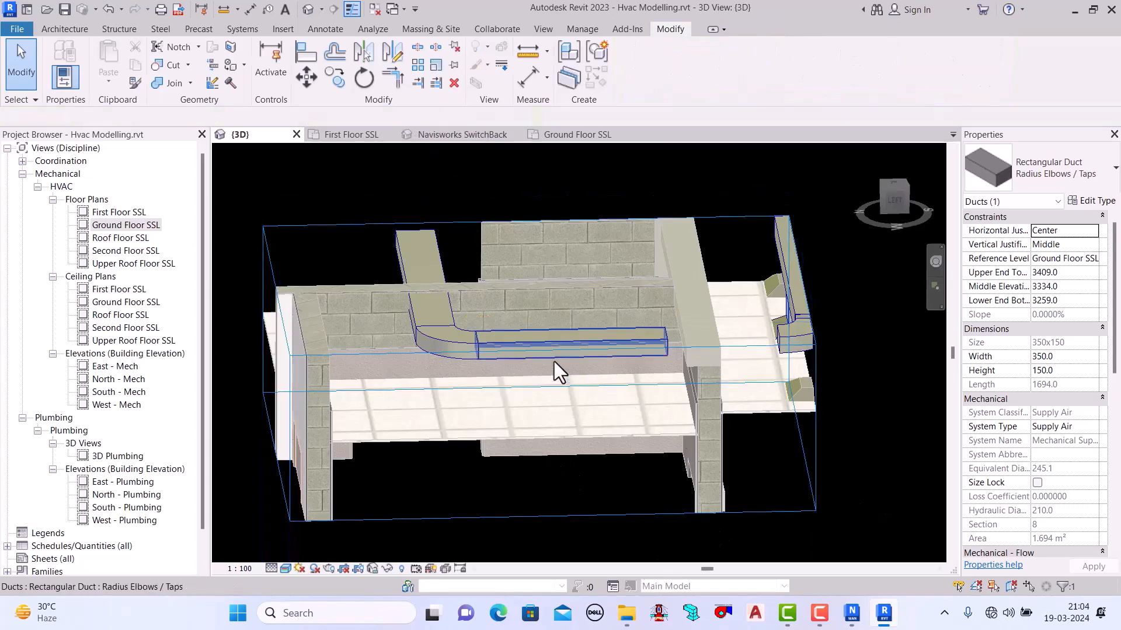
pyautogui.press('Escape')
pyautogui.press('Tab')
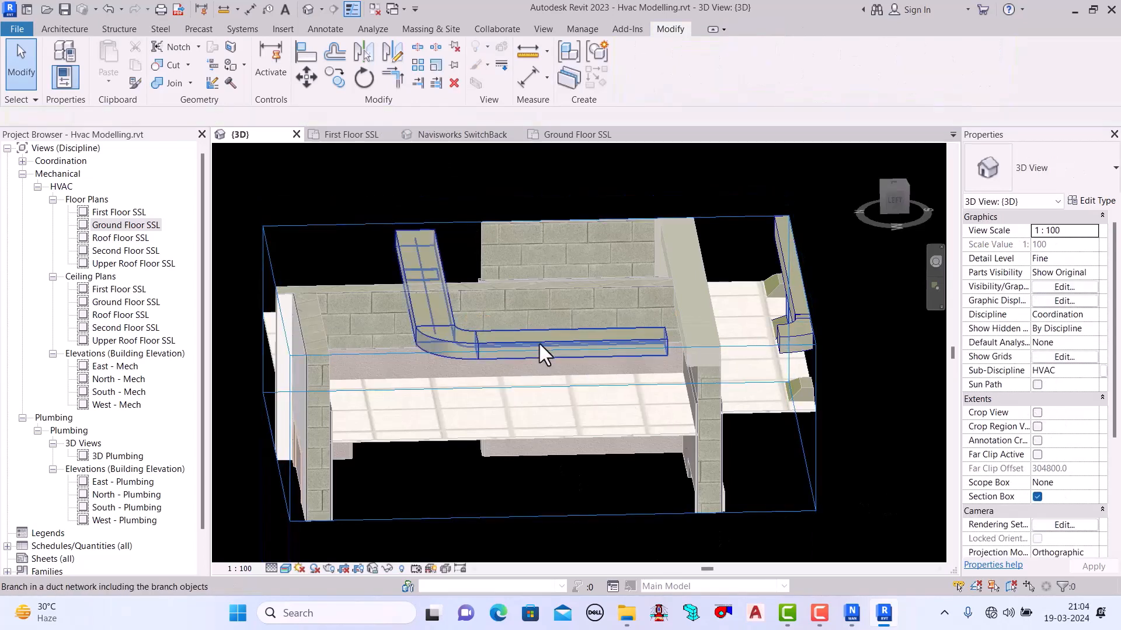
pyautogui.click(538, 341)
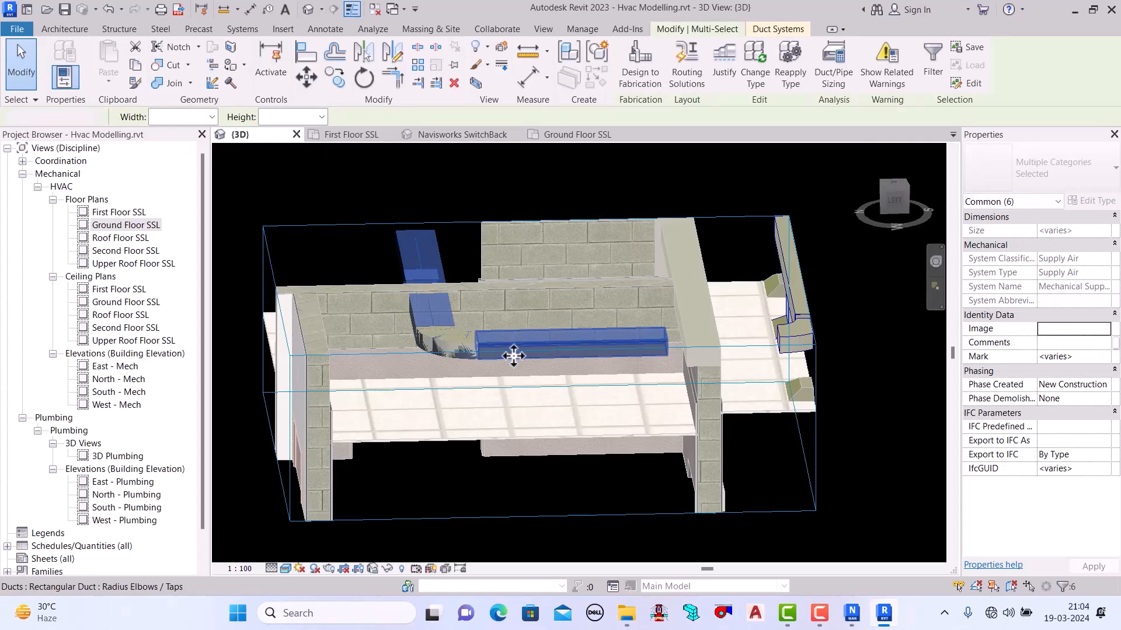
pyautogui.press('Escape')
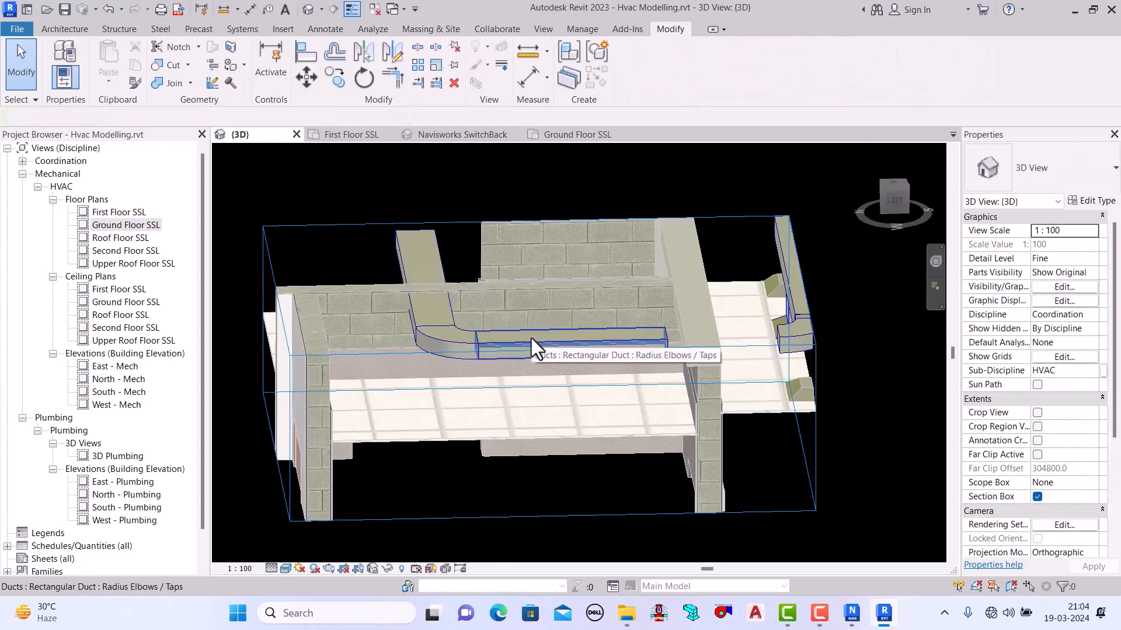
# Step: Select the connected duct branch with its elbow, set its middle elevation to 3100 mm, and clear the selection
pyautogui.press('Tab')
pyautogui.click(530, 335)
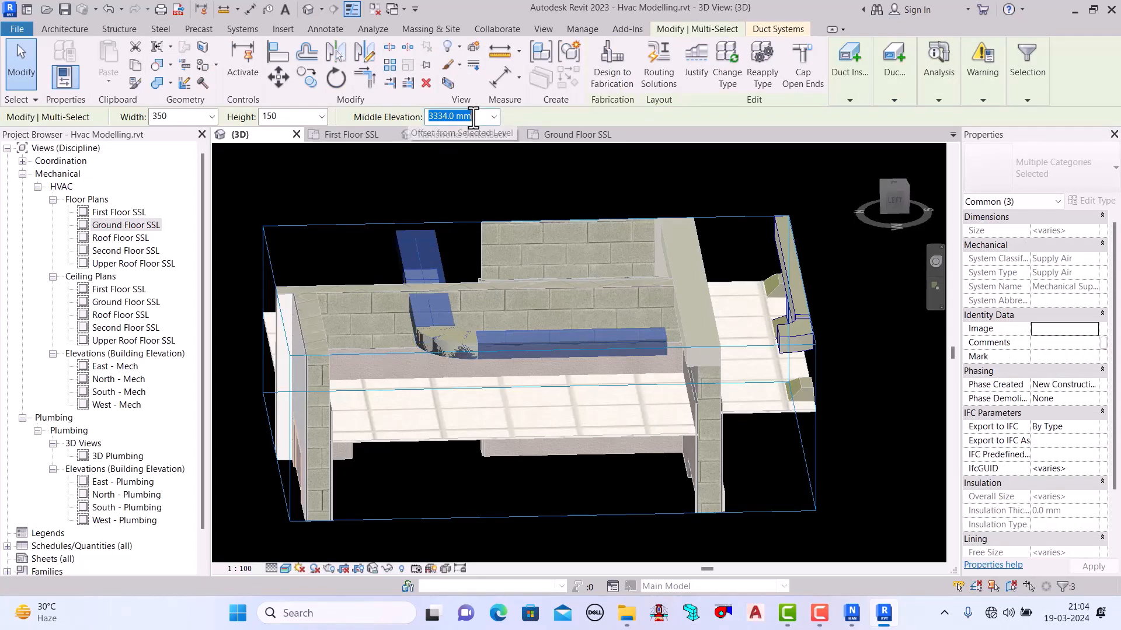
pyautogui.write('3100')
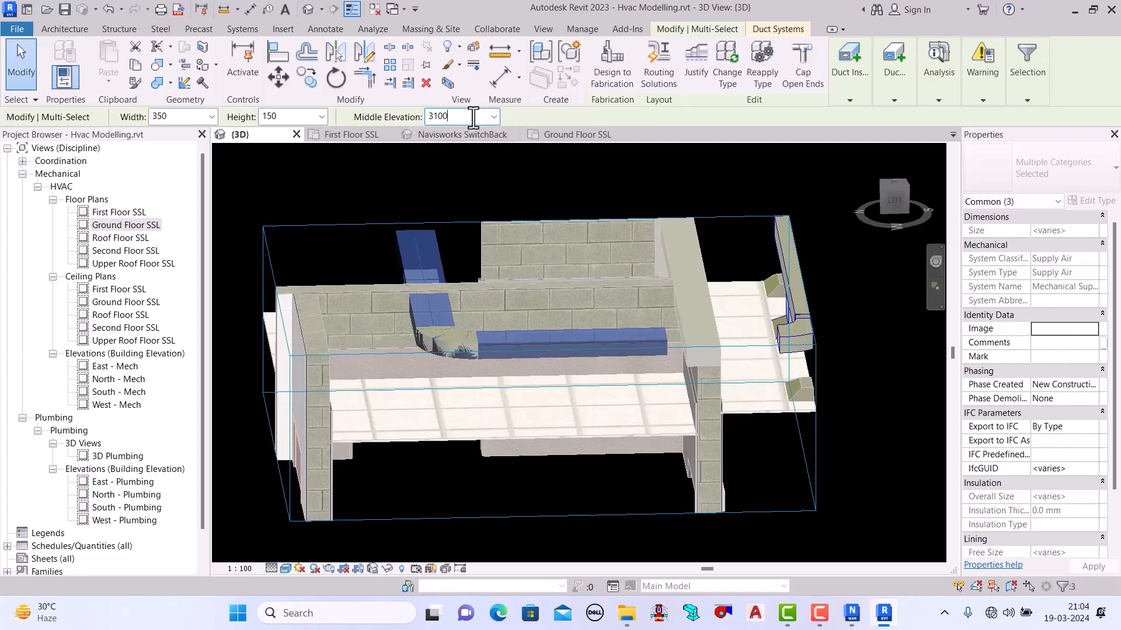
pyautogui.write('.0 mm')
pyautogui.press('Return')
pyautogui.click(468, 187)
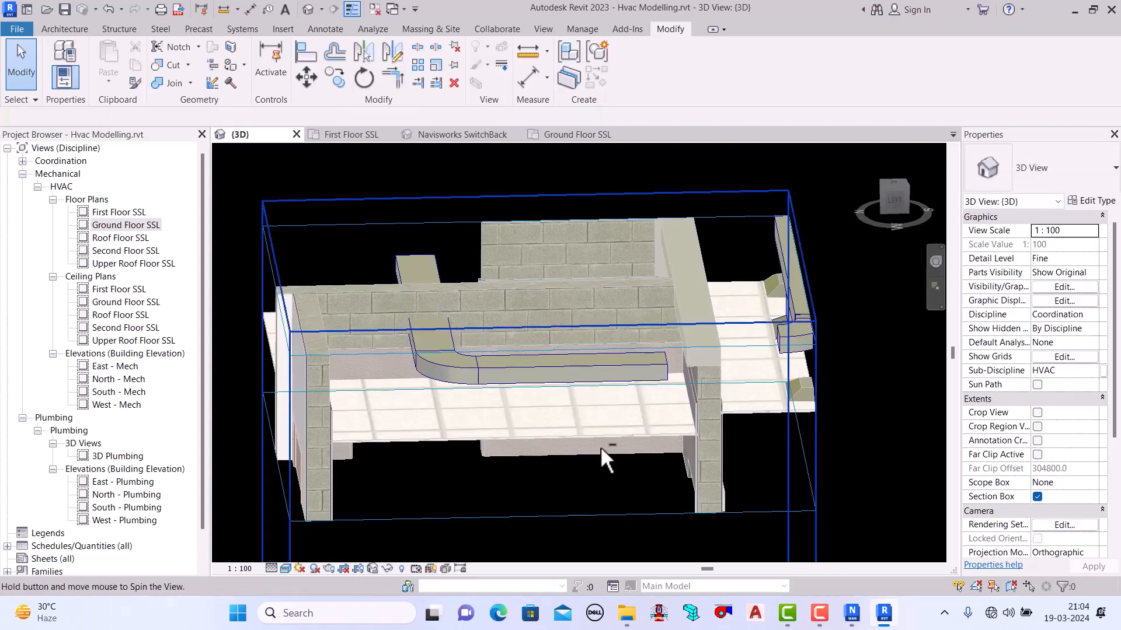
# Step: Align the bottom face of the supply diffuser under the lowered duct branch with the linked ceiling's surface
pyautogui.keyDown('shift'); pyautogui.moveTo(600, 446); pyautogui.dragTo(688, 393, button='middle'); pyautogui.keyUp('shift')
pyautogui.scroll(5, 688, 385)
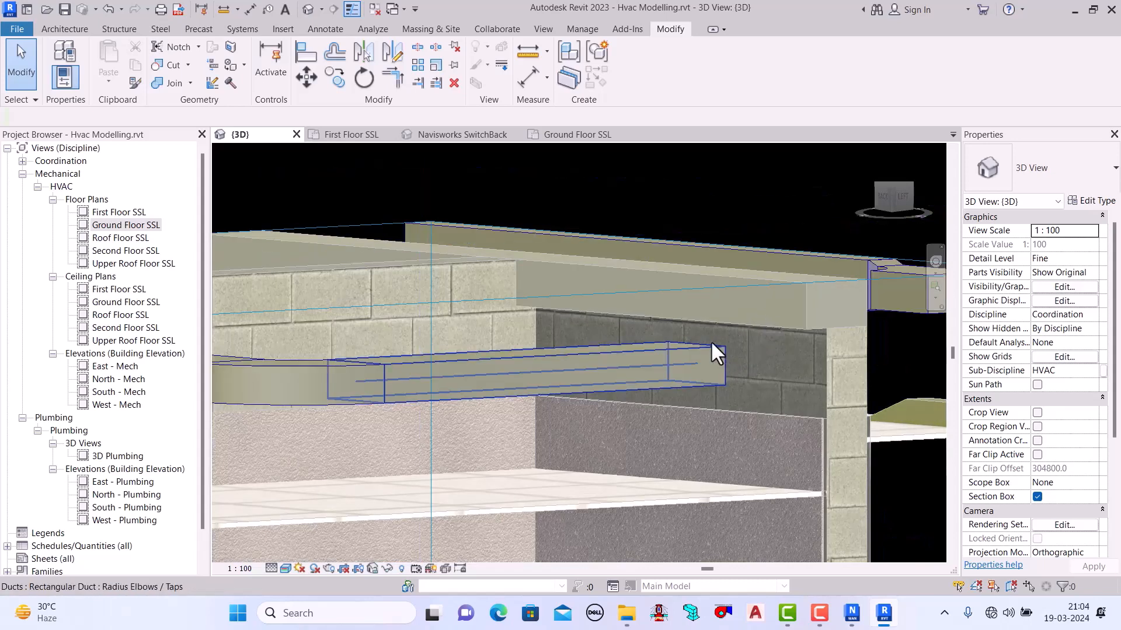
pyautogui.scroll(4, 710, 341)
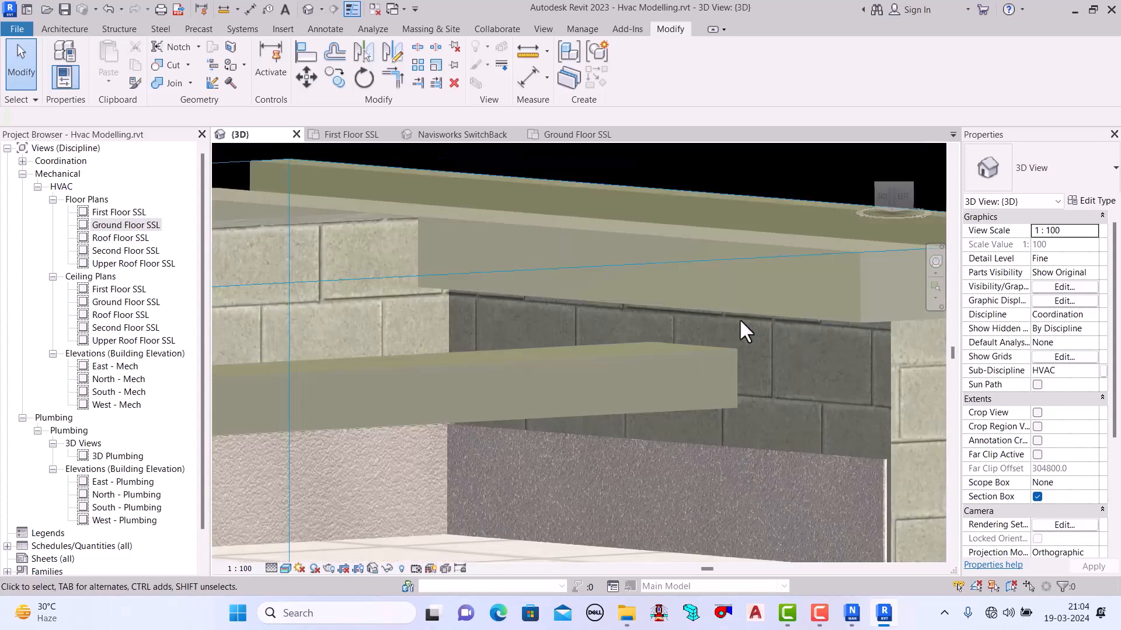
pyautogui.scroll(-10, 739, 317)
pyautogui.keyDown('shift'); pyautogui.moveTo(608, 460); pyautogui.dragTo(830, 484, button='middle'); pyautogui.keyUp('shift')
pyautogui.scroll(-3, 677, 417)
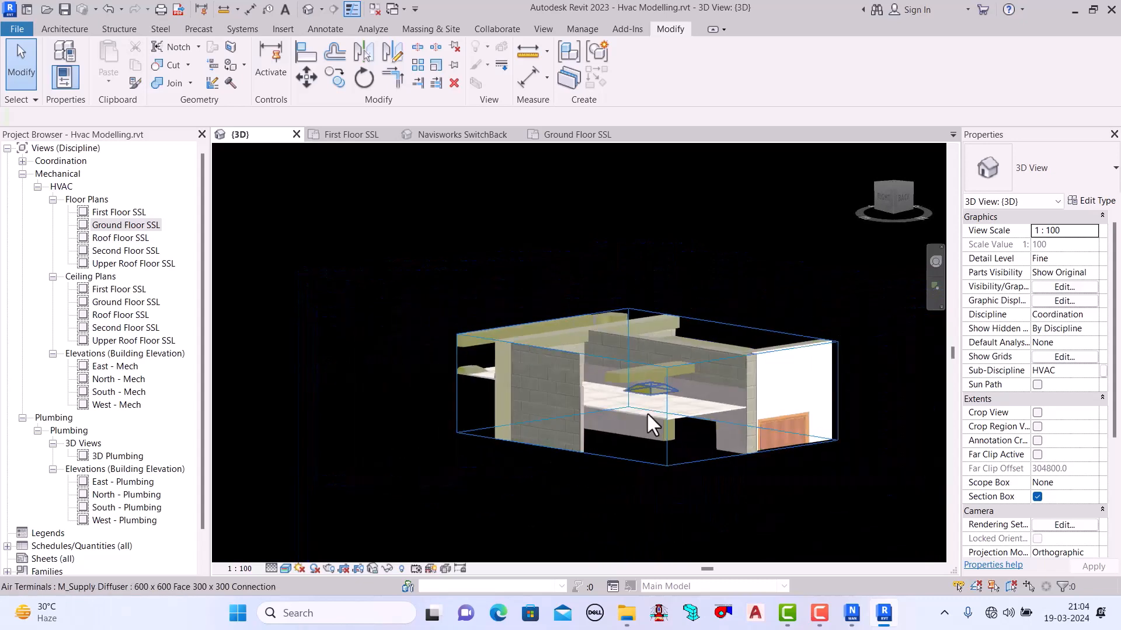
pyautogui.scroll(10, 647, 415)
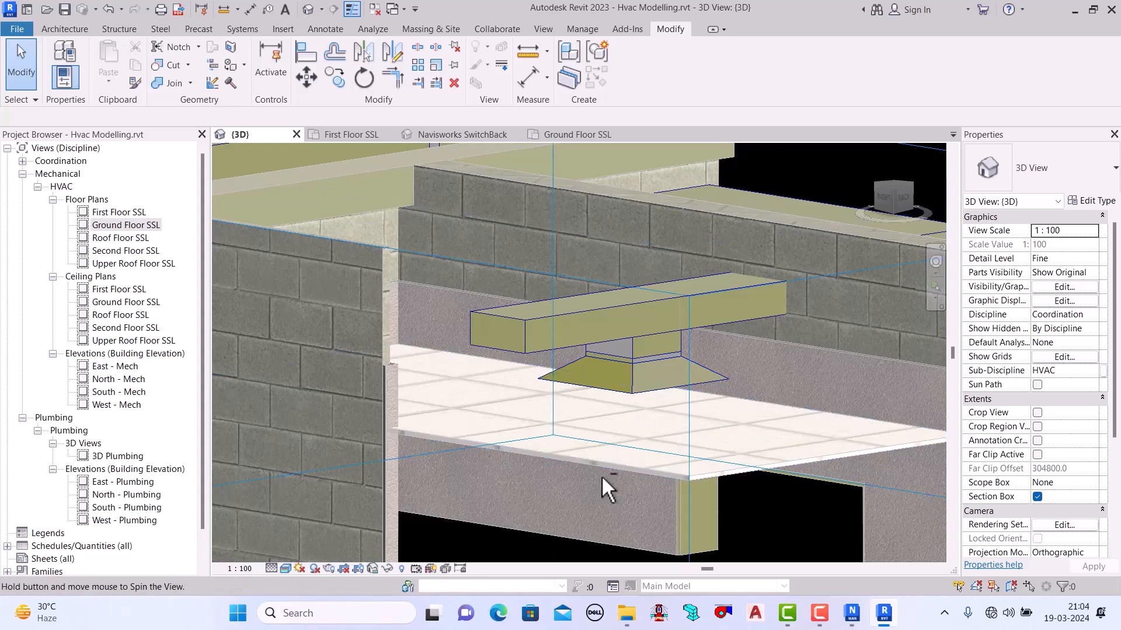
pyautogui.moveTo(601, 475)
pyautogui.keyDown('shift'); pyautogui.mouseDown(button='middle')
pyautogui.moveTo(660, 474)
pyautogui.moveTo(576, 446)
pyautogui.moveTo(555, 453)
pyautogui.moveTo(597, 463)
pyautogui.moveTo(594, 438)
pyautogui.moveTo(604, 464)
pyautogui.mouseUp(button='middle'); pyautogui.keyUp('shift')
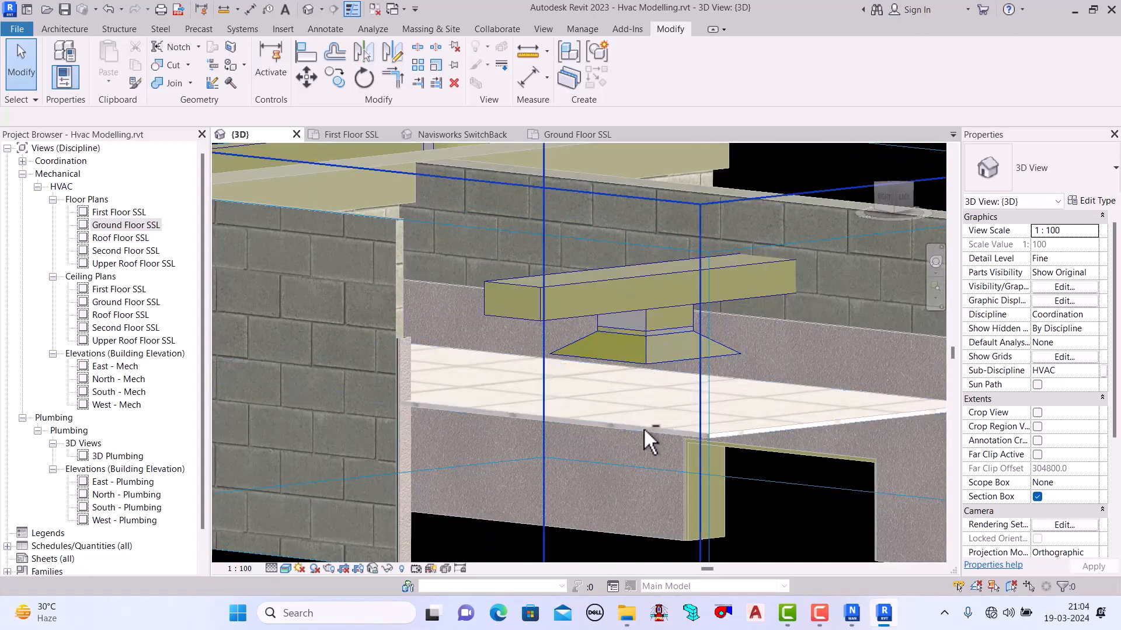
pyautogui.scroll(4, 657, 446)
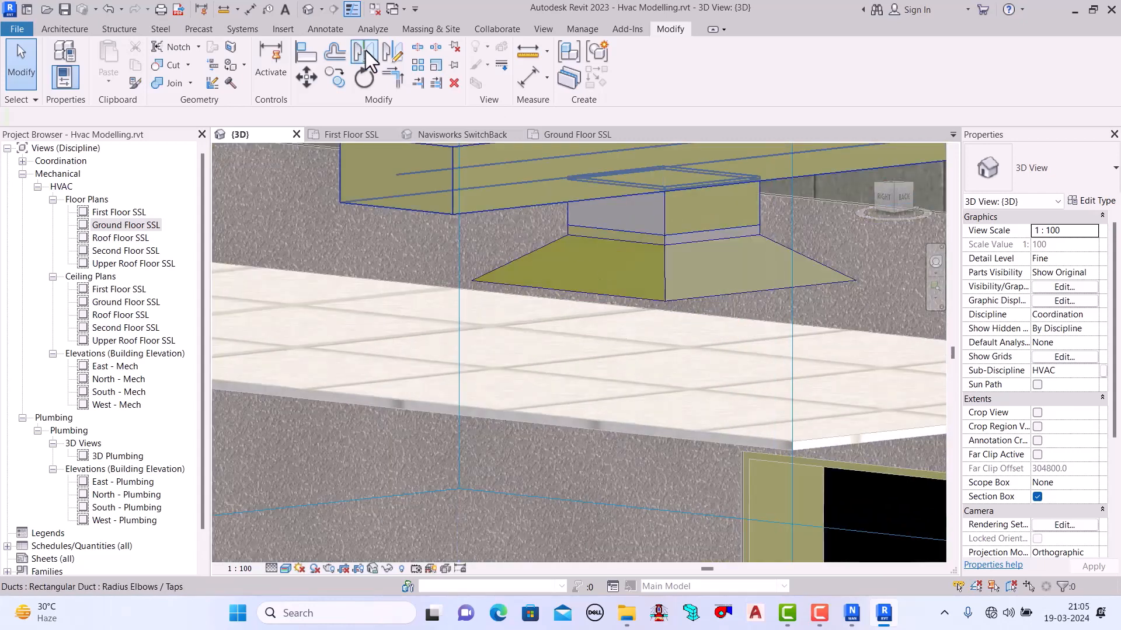
pyautogui.click(307, 53)
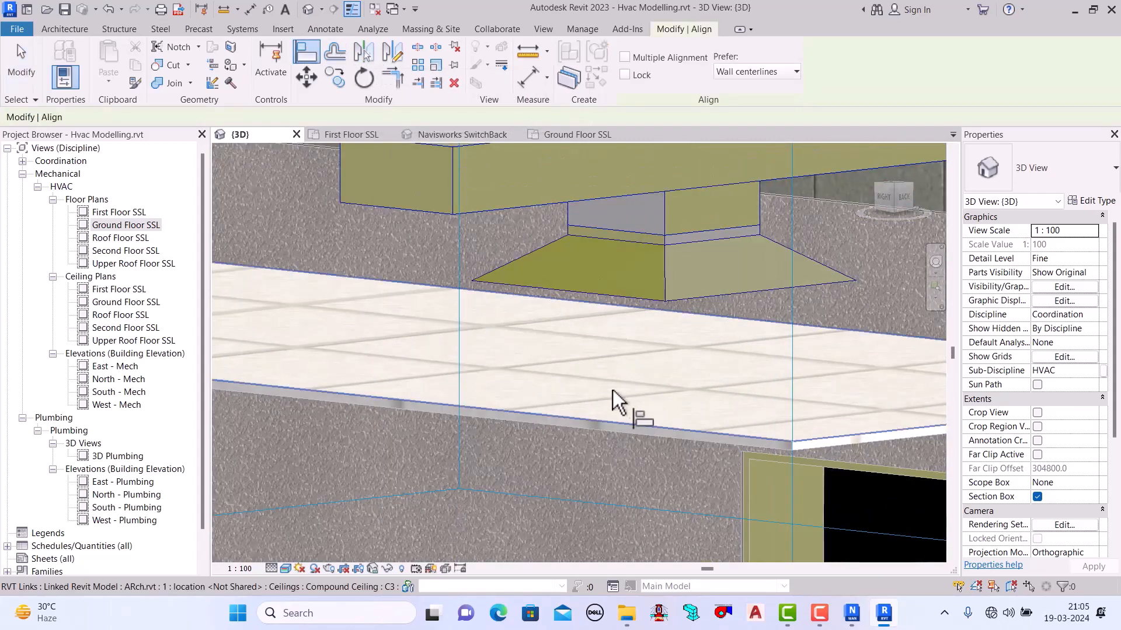
pyautogui.click(573, 412)
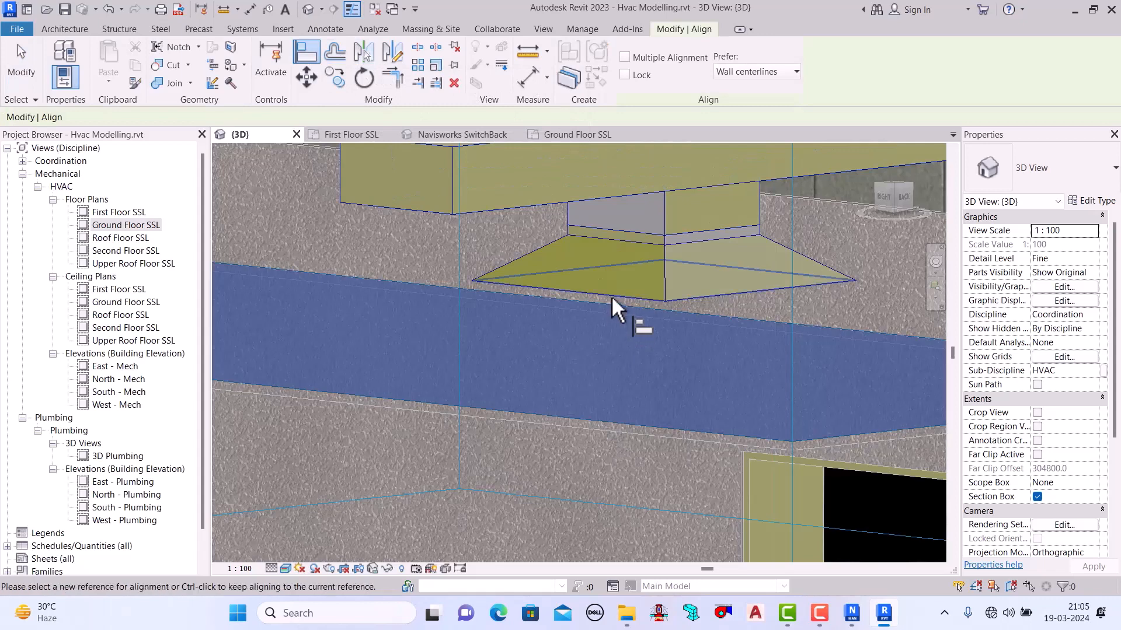
pyautogui.click(611, 296)
pyautogui.click(32, 71)
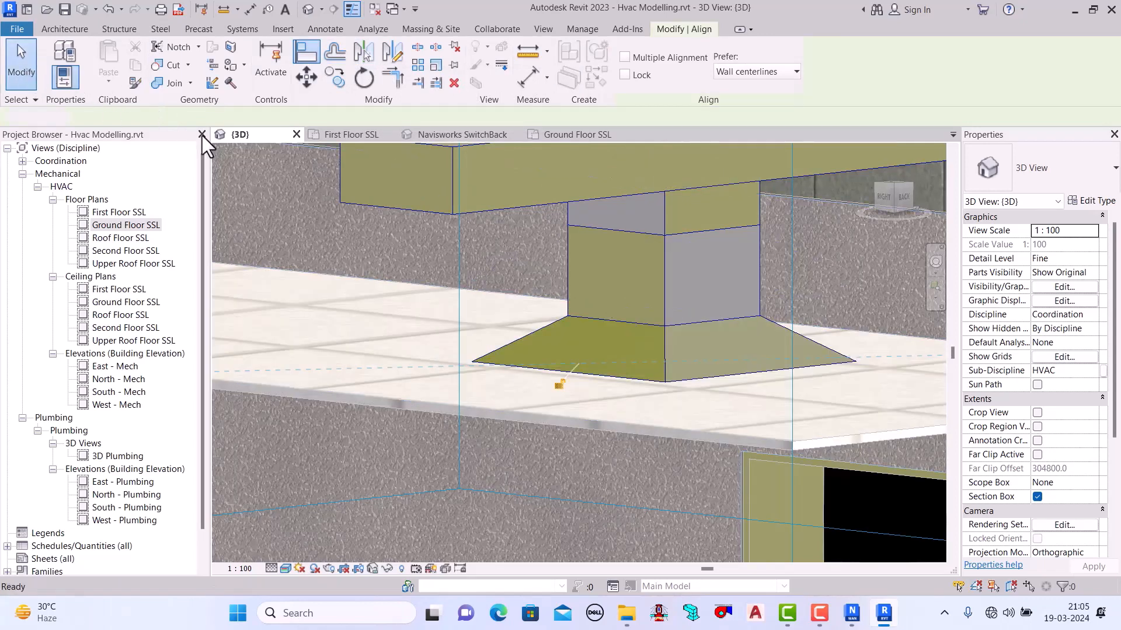
# Step: In the Ground Floor SSL plan, extend the open end of the 350x150 duct across the beam to connect with the corridor elbow
pyautogui.scroll(-5, 408, 303)
pyautogui.keyDown('shift'); pyautogui.moveTo(437, 337); pyautogui.dragTo(474, 349, button='middle'); pyautogui.keyUp('shift')
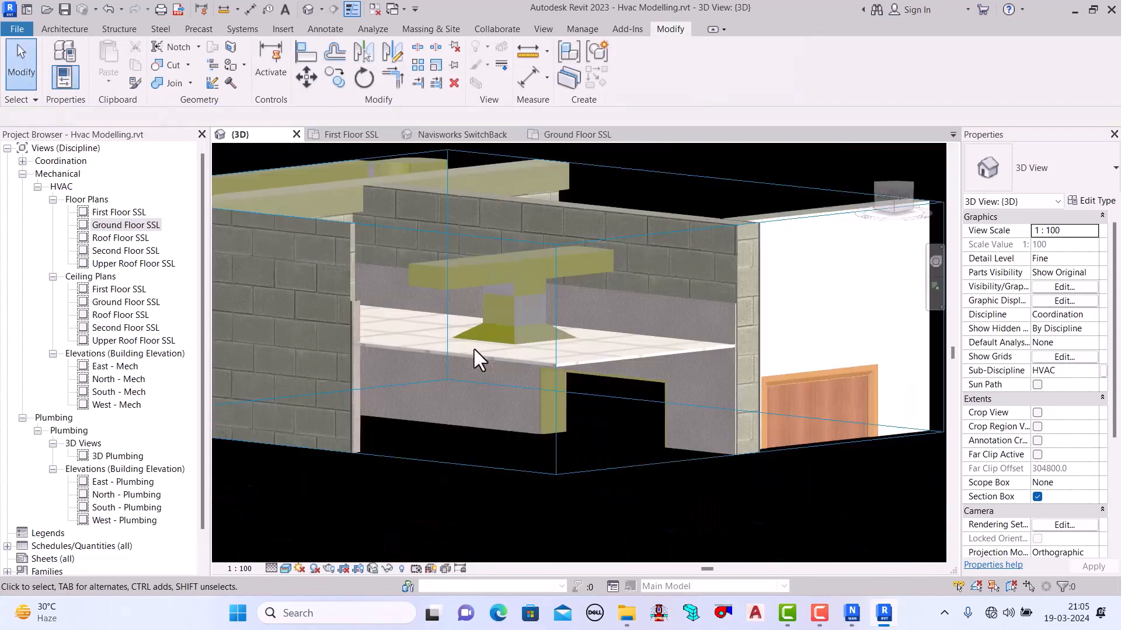
pyautogui.keyDown('shift'); pyautogui.moveTo(645, 513); pyautogui.dragTo(536, 528, button='middle'); pyautogui.keyUp('shift')
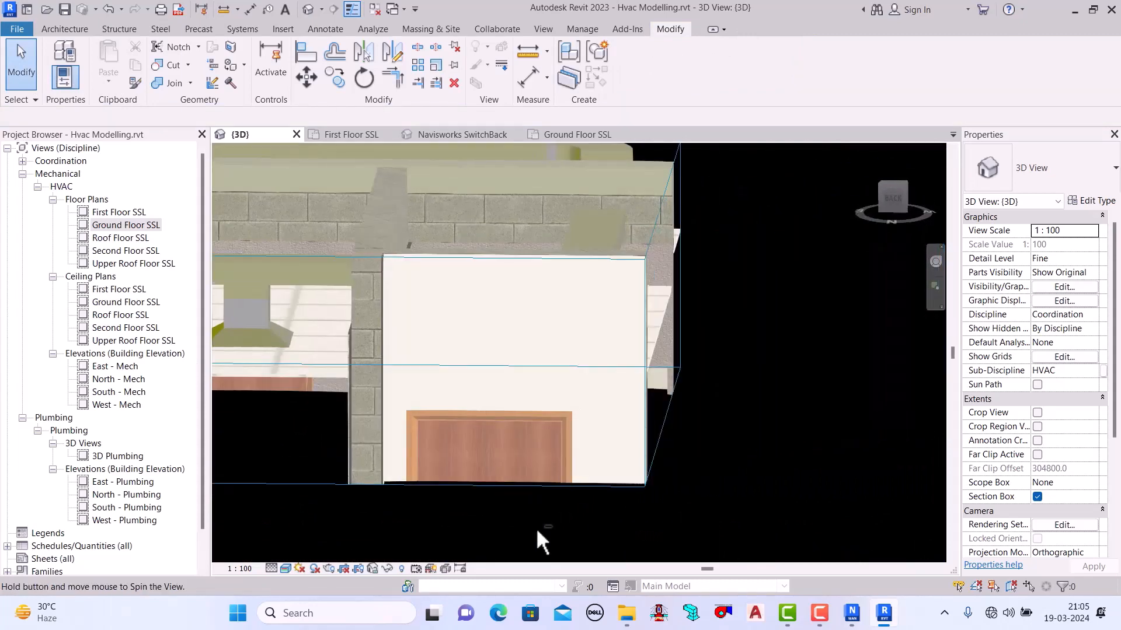
pyautogui.scroll(-3, 733, 461)
pyautogui.keyDown('shift'); pyautogui.moveTo(729, 458); pyautogui.dragTo(560, 450, button='middle'); pyautogui.keyUp('shift')
pyautogui.scroll(5, 692, 282)
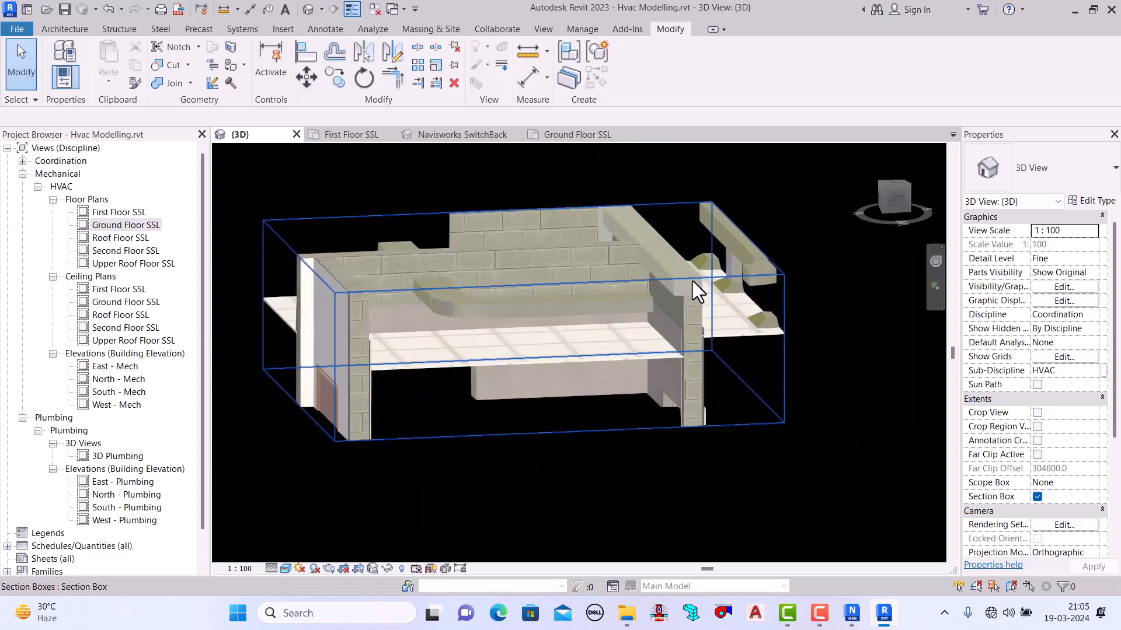
pyautogui.click(573, 135)
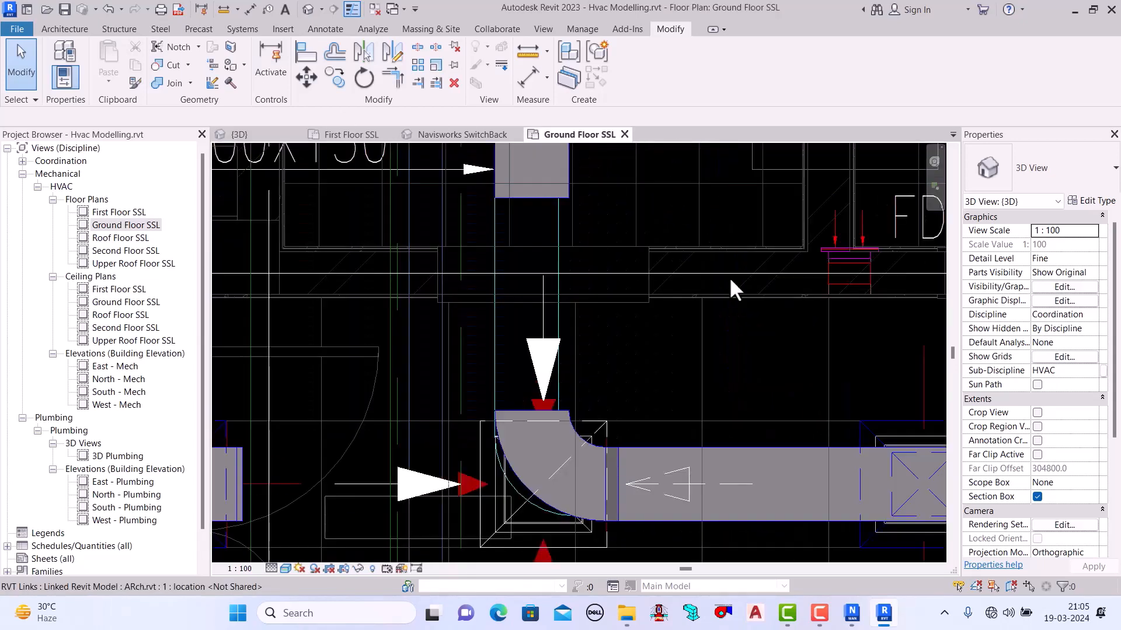
pyautogui.click(525, 410)
pyautogui.press('Escape')
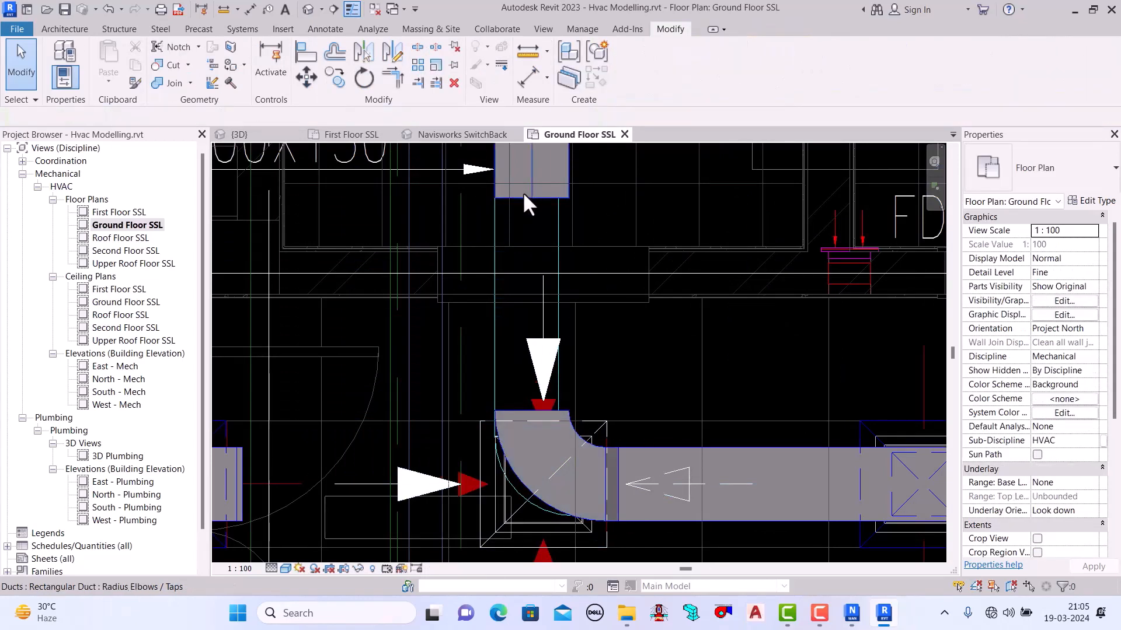
pyautogui.click(528, 196)
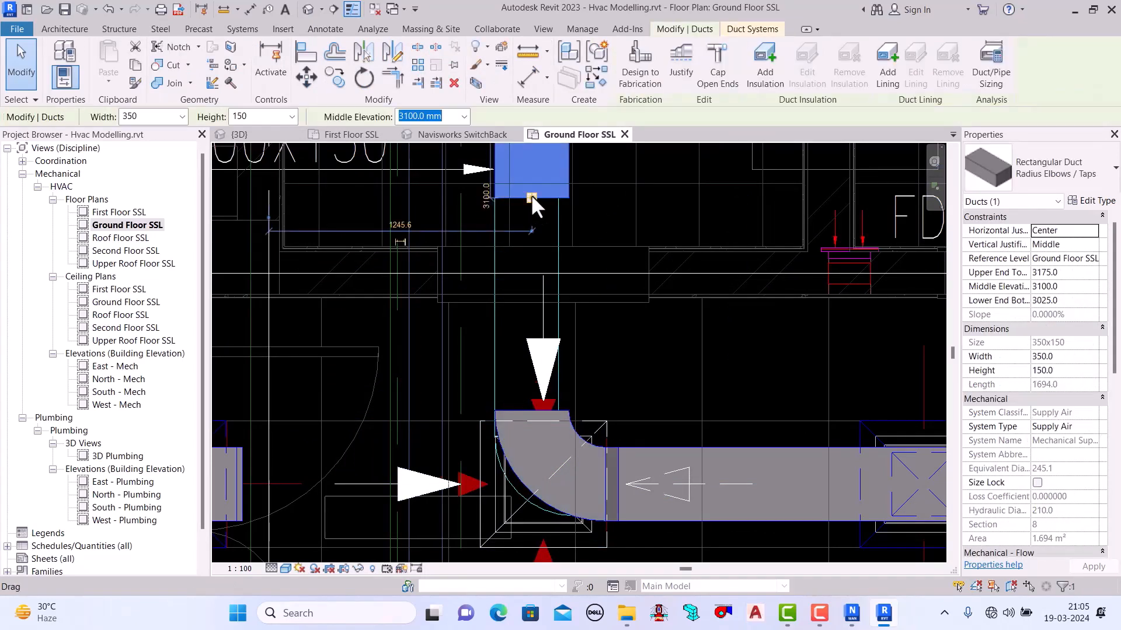
pyautogui.moveTo(531, 197)
pyautogui.mouseDown()
pyautogui.moveTo(531, 410)
pyautogui.moveTo(627, 392)
pyautogui.mouseUp()
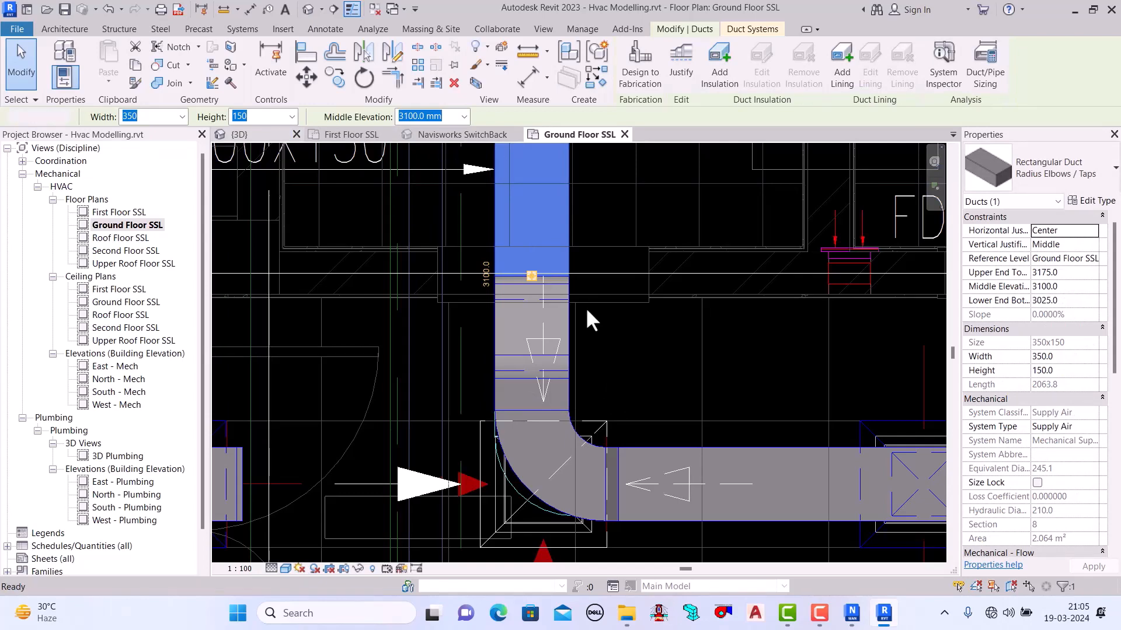
# Step: Examine the reconnected duct in the 3D view, checking how it passes the beam and joins the corridor branch
pyautogui.hotkey('ctrl', 'Tab')
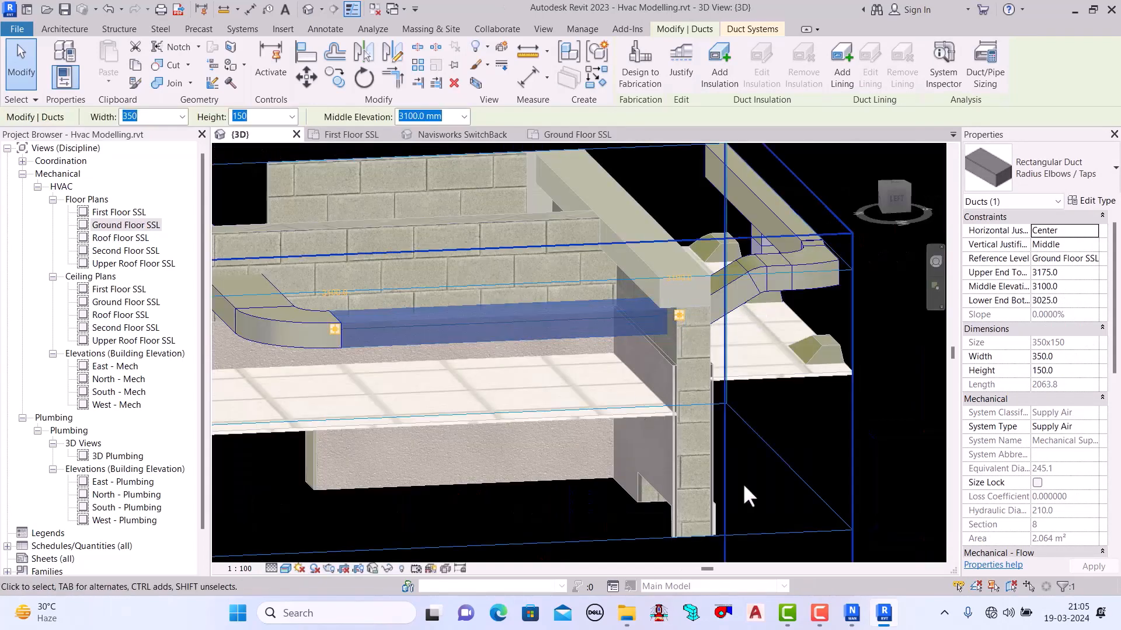
pyautogui.click(904, 470)
pyautogui.scroll(3, 624, 330)
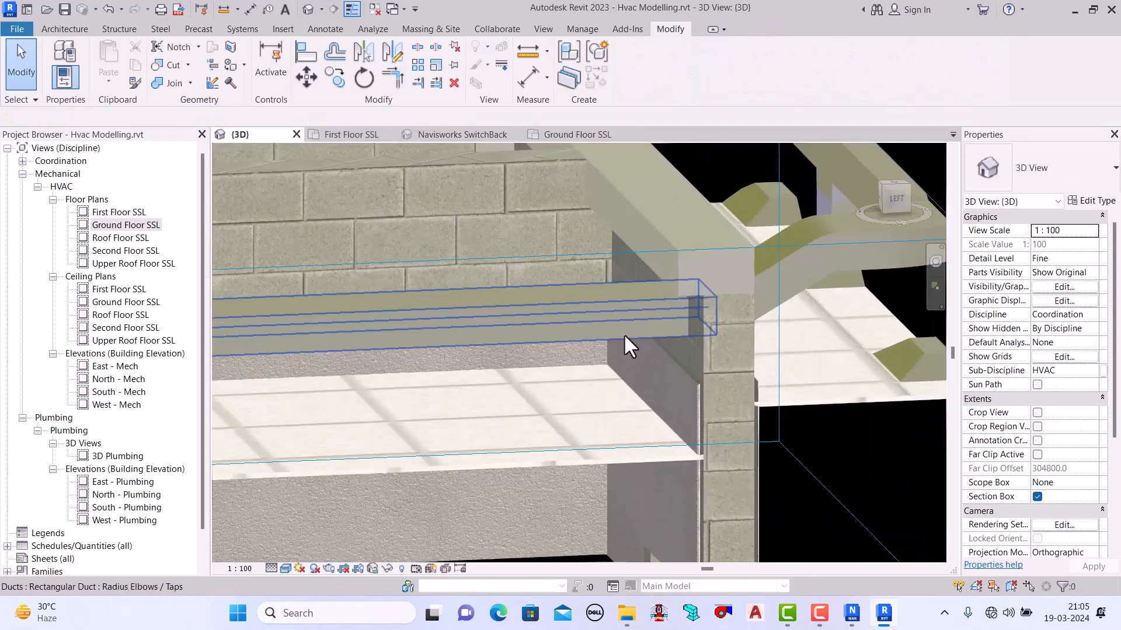
pyautogui.keyDown('shift'); pyautogui.moveTo(642, 411); pyautogui.dragTo(615, 398, button='middle'); pyautogui.keyUp('shift')
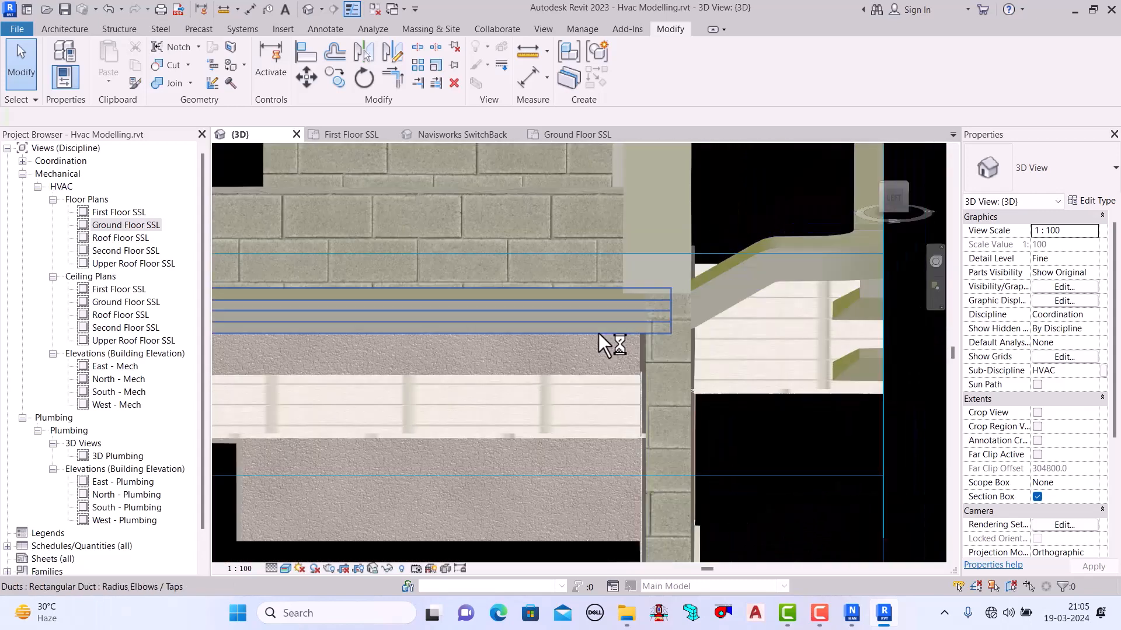
pyautogui.scroll(-5, 598, 351)
pyautogui.keyDown('shift'); pyautogui.moveTo(608, 491); pyautogui.dragTo(641, 499, button='middle'); pyautogui.keyUp('shift')
pyautogui.scroll(-2, 798, 390)
pyautogui.scroll(3, 644, 380)
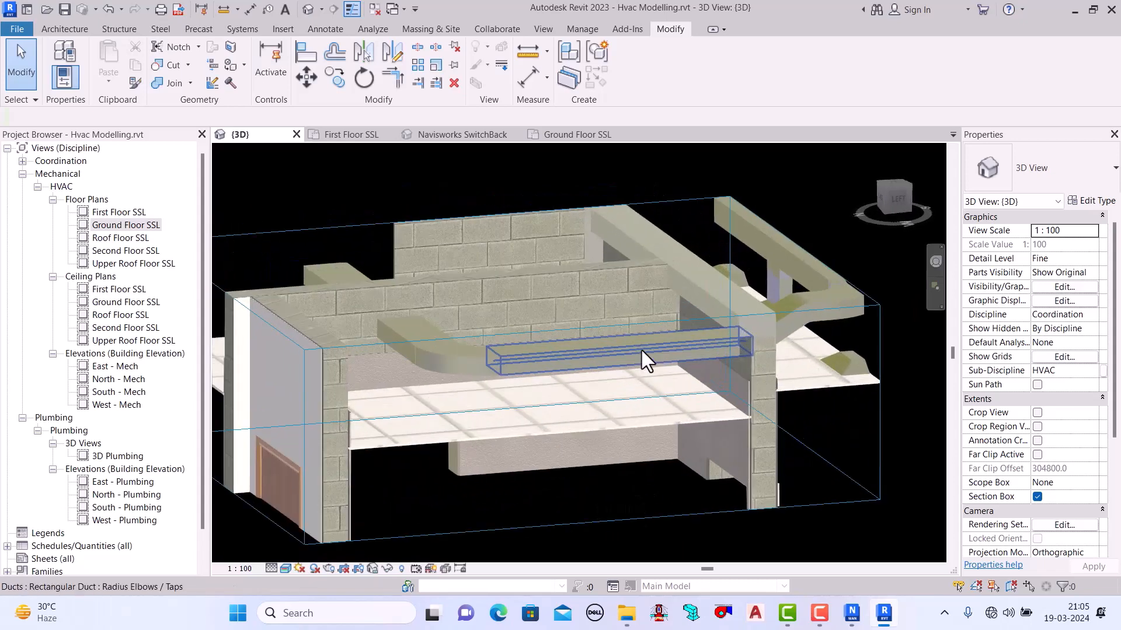
pyautogui.scroll(-3, 563, 315)
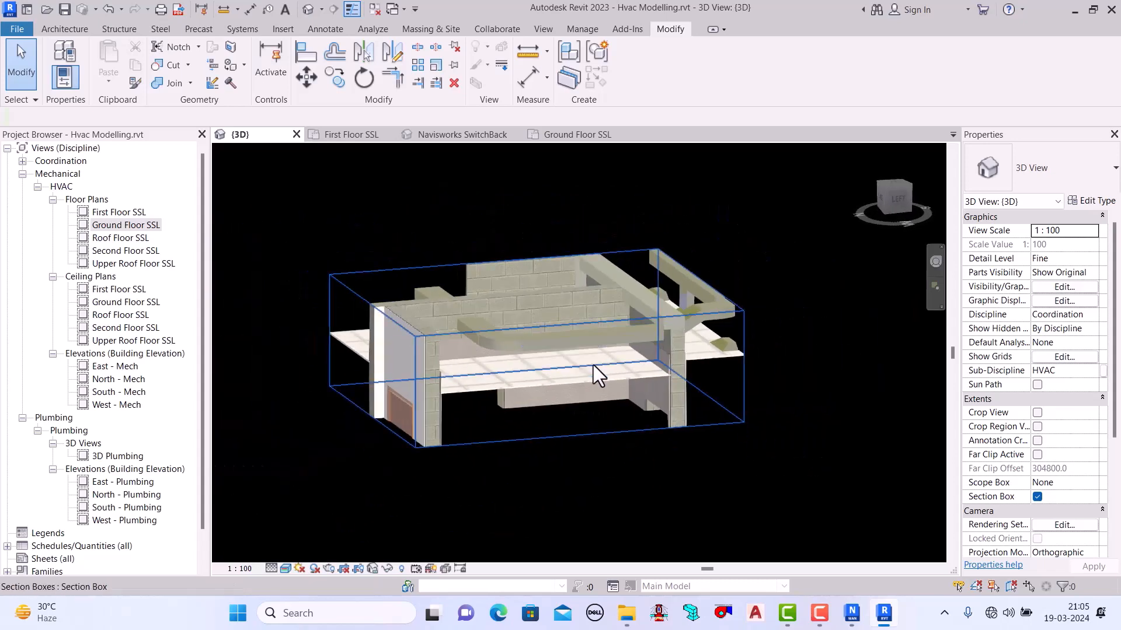
pyautogui.scroll(2, 596, 373)
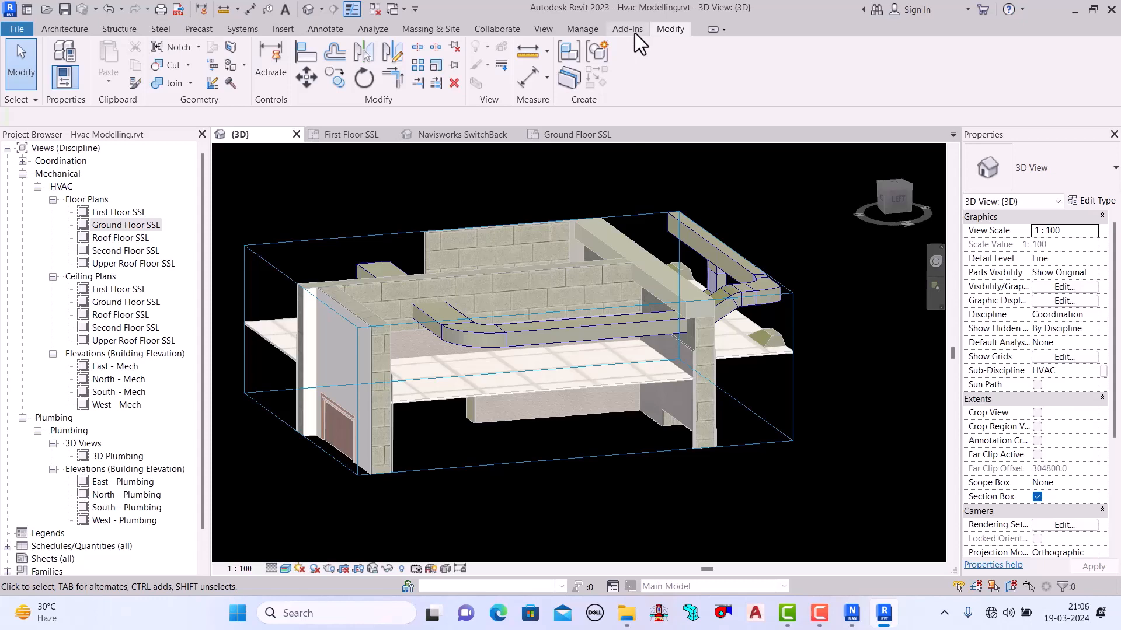
pyautogui.scroll(2, 644, 366)
pyautogui.scroll(-2, 577, 376)
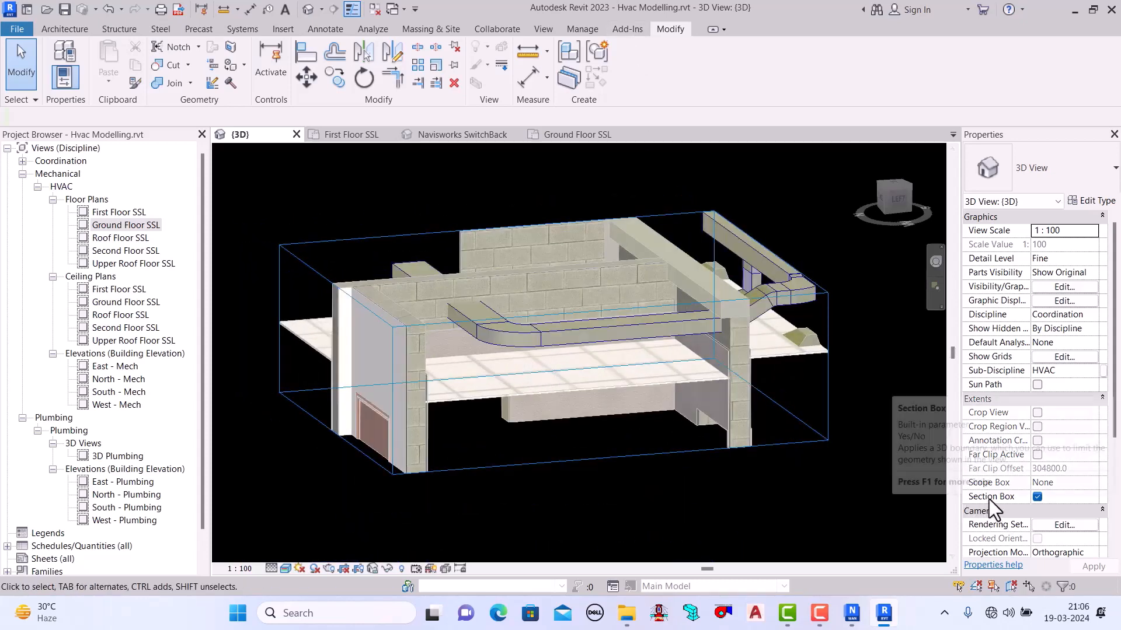
# Step: Turn off the 3D view's section box to show the whole building
pyautogui.click(1037, 497)
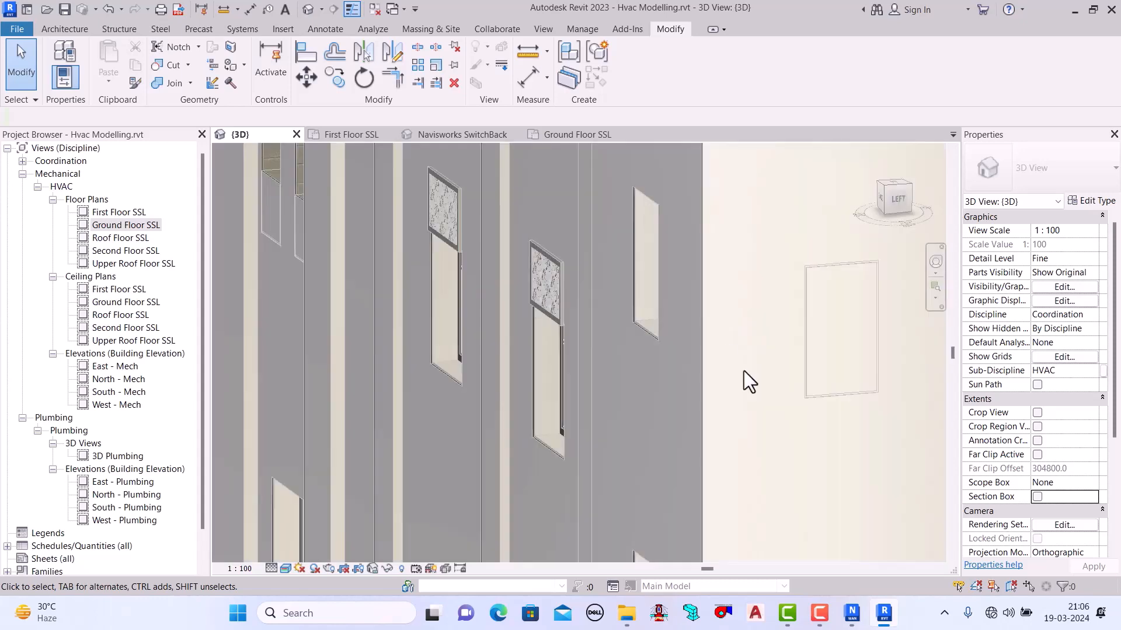
pyautogui.scroll(-1, 622, 354)
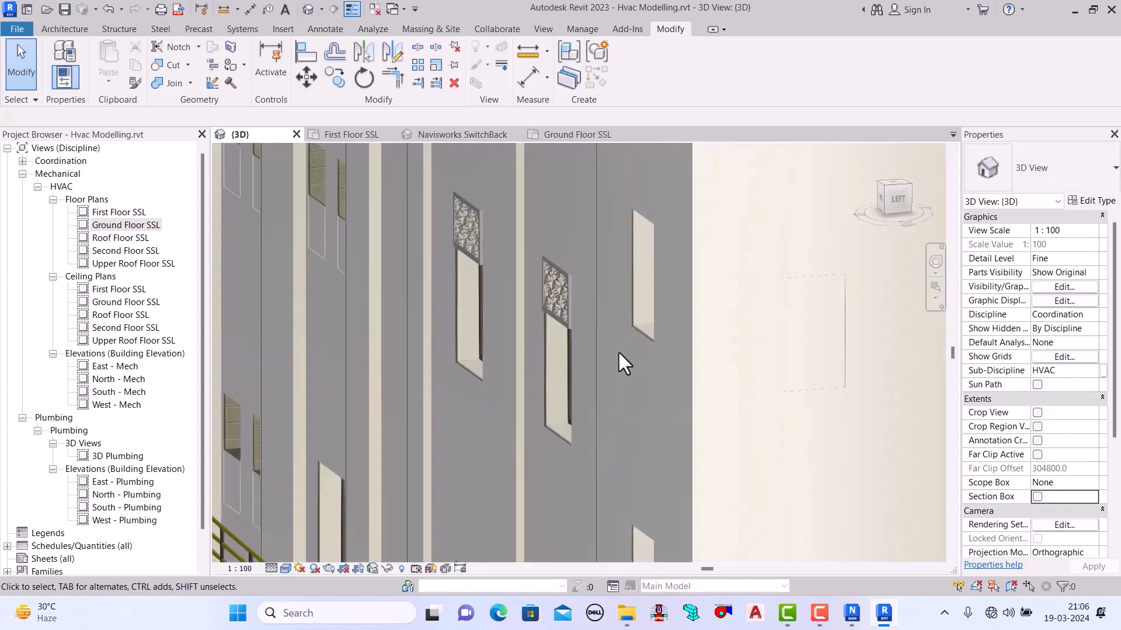
pyautogui.scroll(-6, 617, 350)
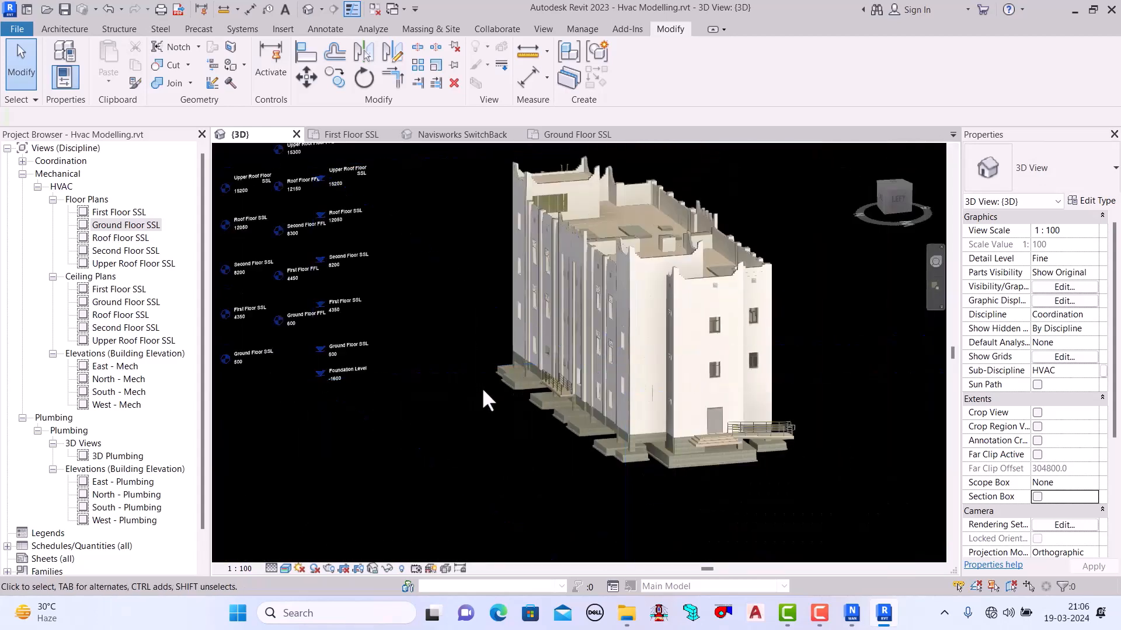
pyautogui.scroll(-2, 487, 400)
pyautogui.scroll(4, 590, 331)
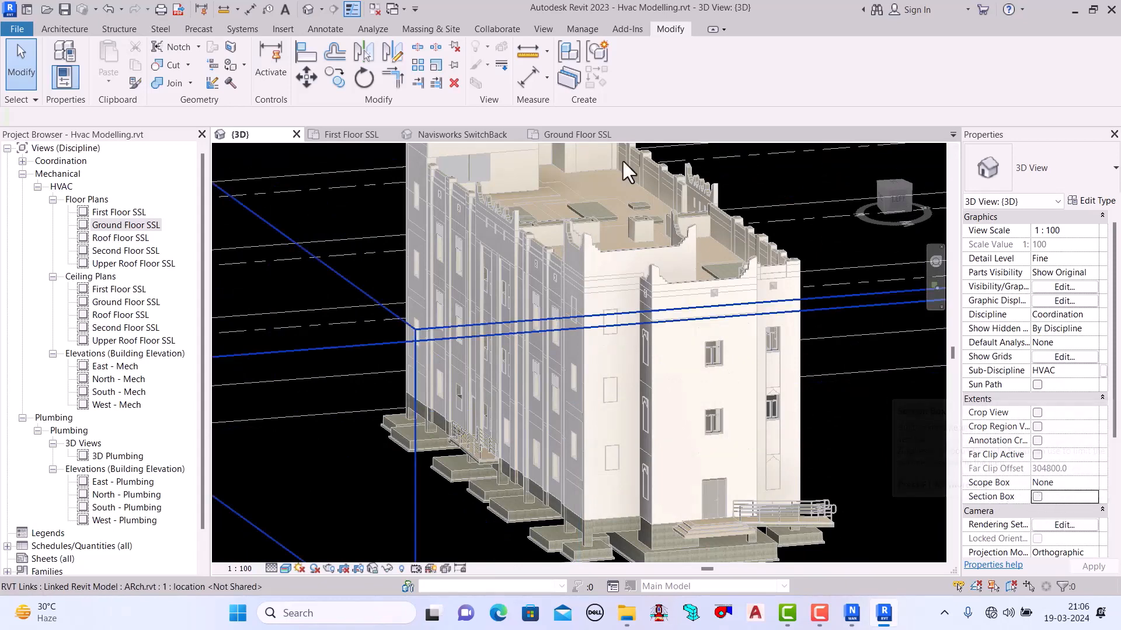
# Step: Export the model to Navisworks as Hvac Modelling.nwc in the COORDINATION folder, replacing the existing file
pyautogui.click(622, 29)
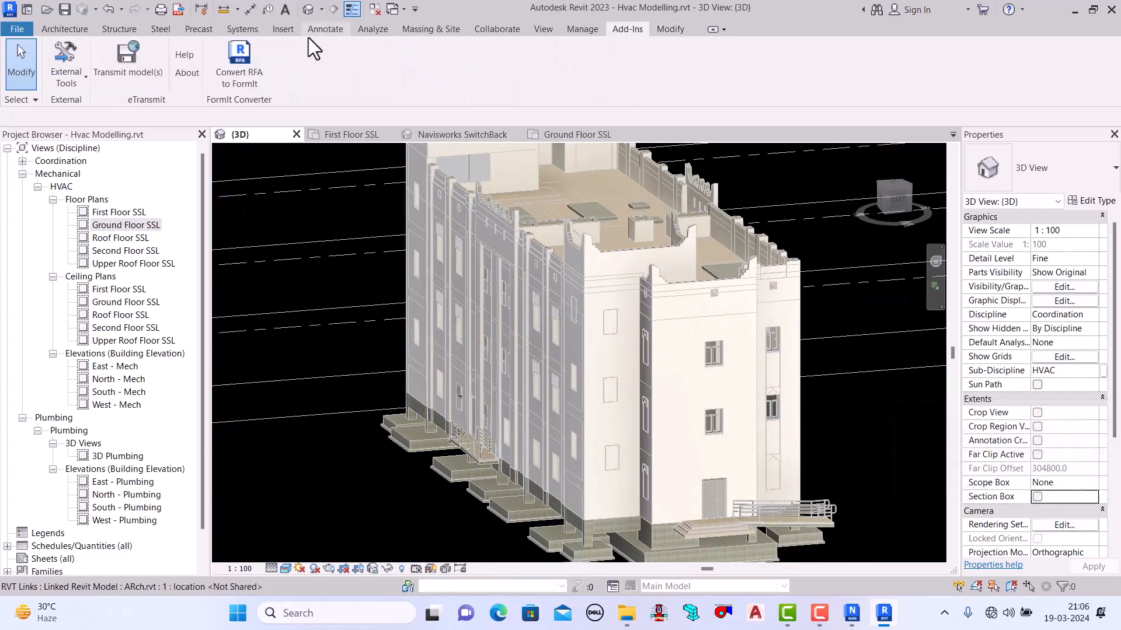
pyautogui.click(82, 85)
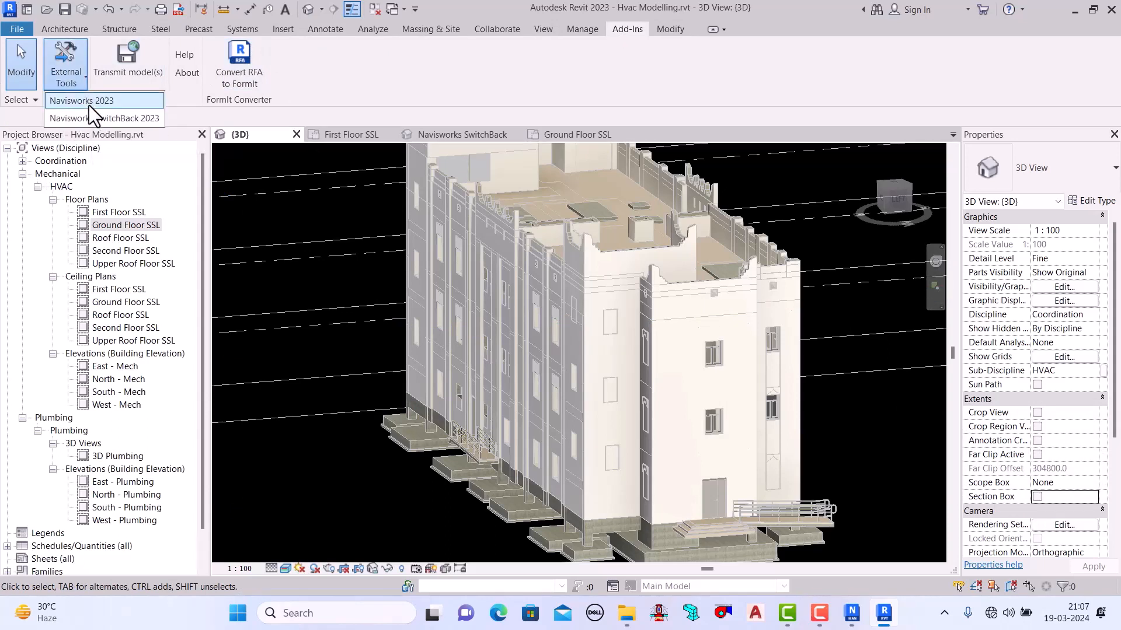
pyautogui.click(89, 104)
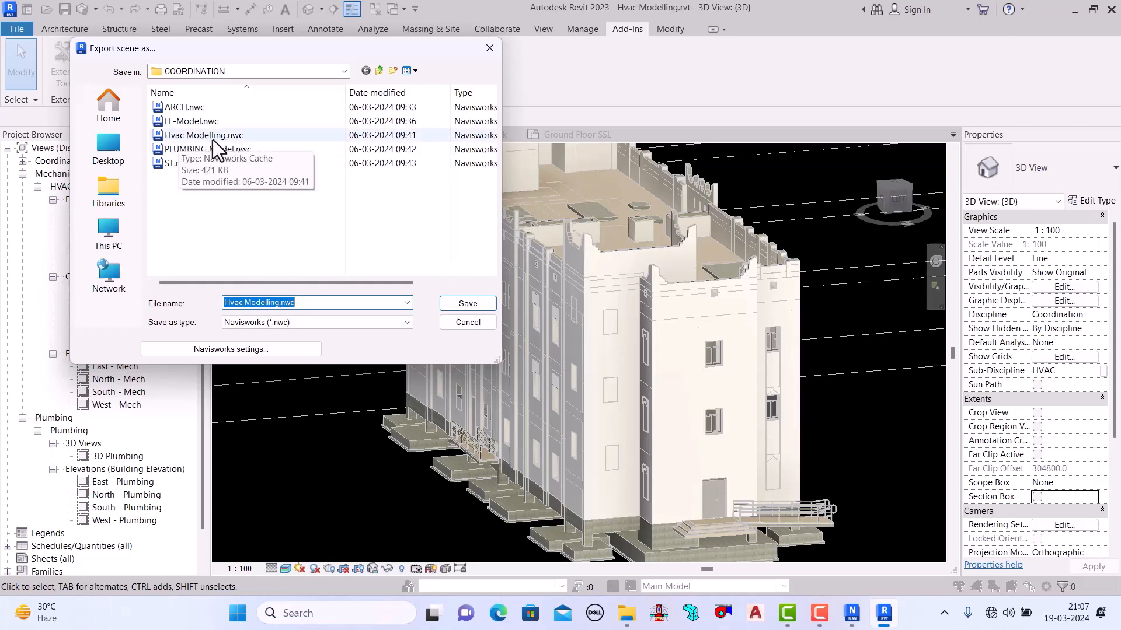
pyautogui.click(467, 308)
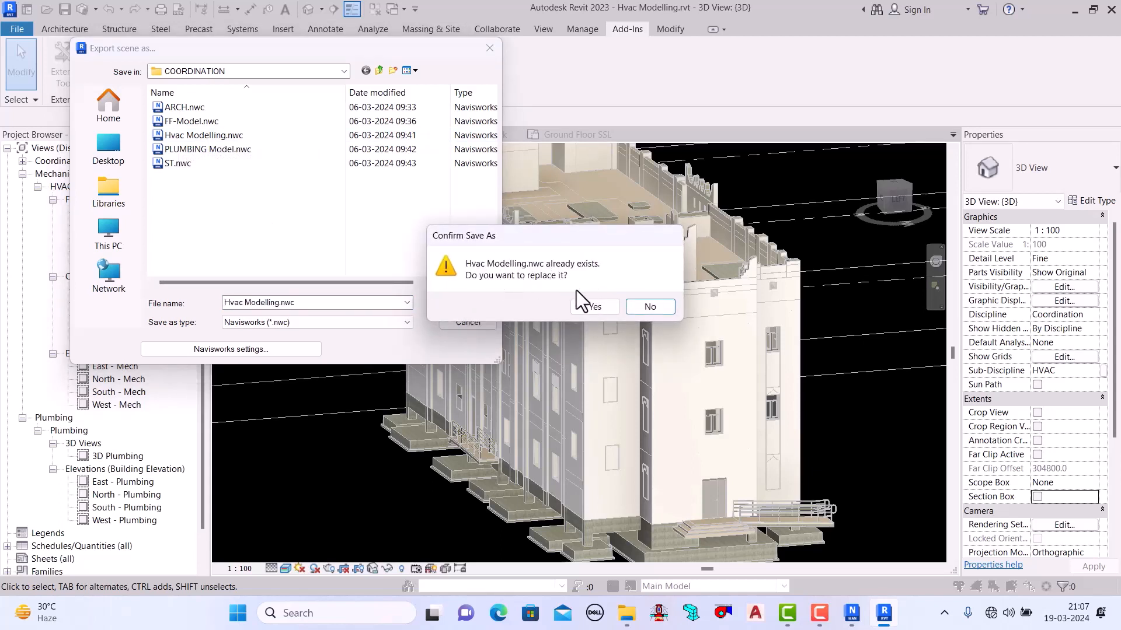
pyautogui.click(578, 306)
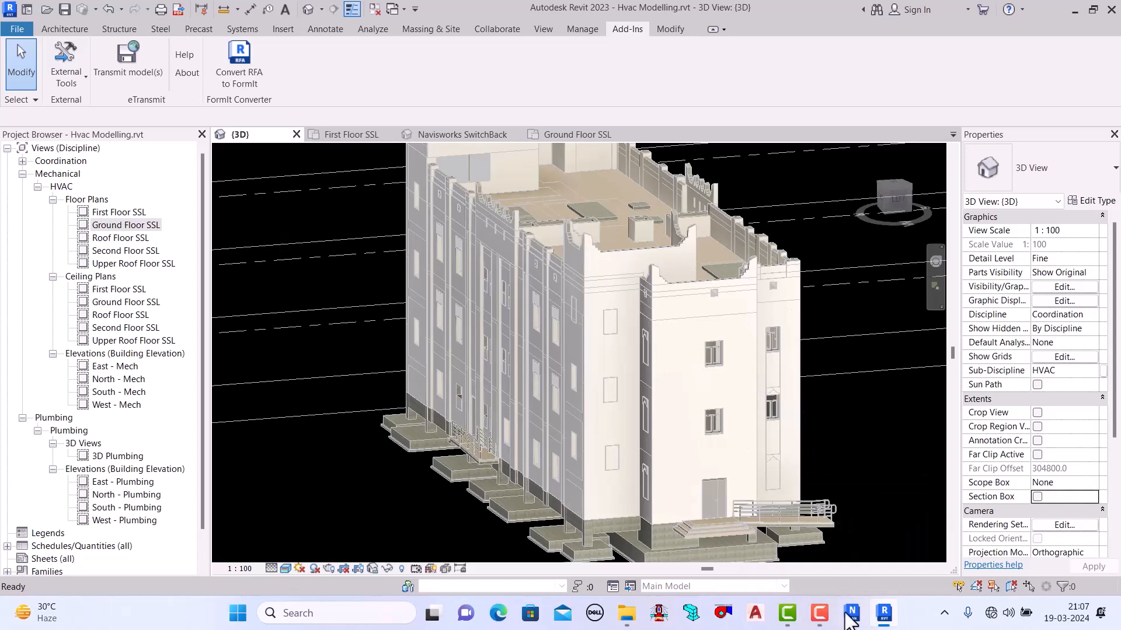
# Step: Switch to Navisworks Manage, refresh COORDINATION.nwf with the updated export, and re-run the CHWR VS SAD clash test
pyautogui.moveTo(851, 611)
pyautogui.click(847, 545)
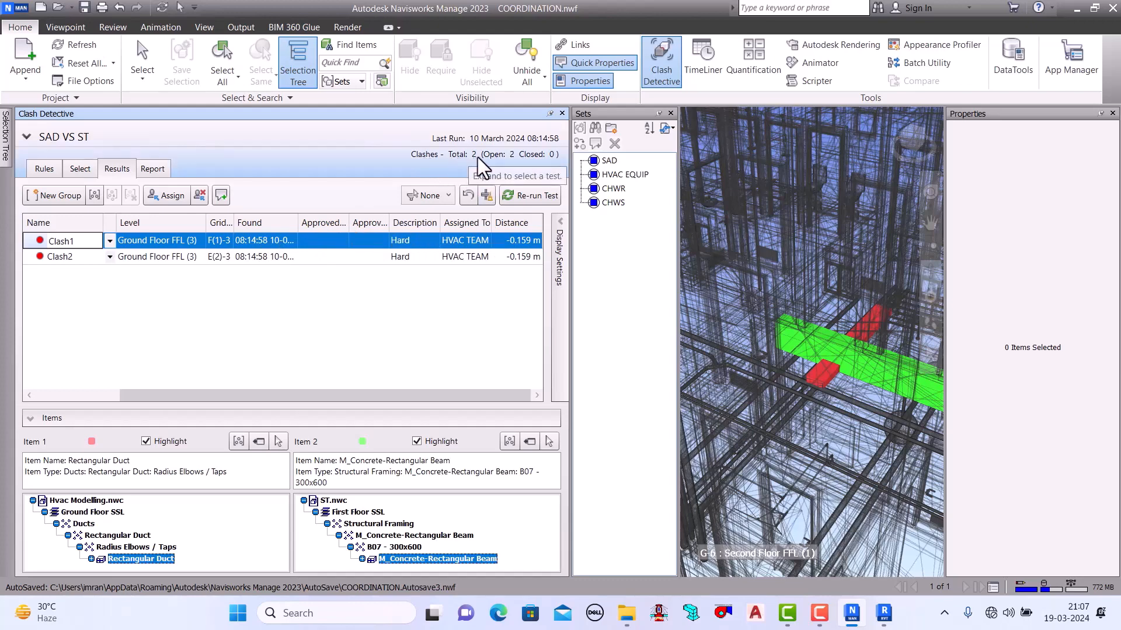
pyautogui.click(79, 47)
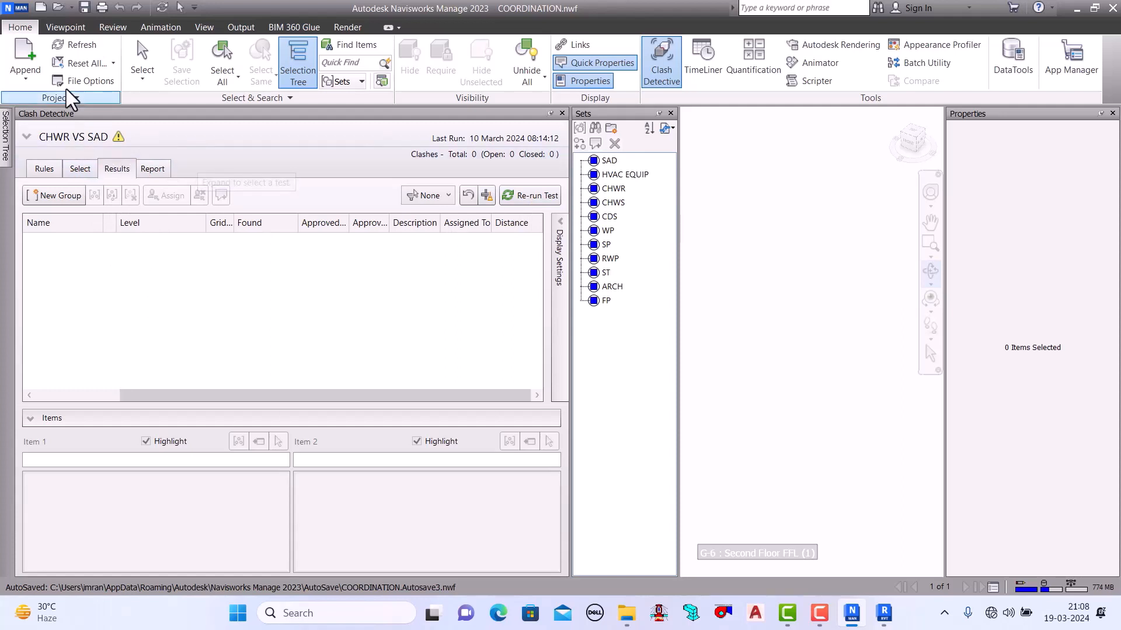
pyautogui.click(531, 195)
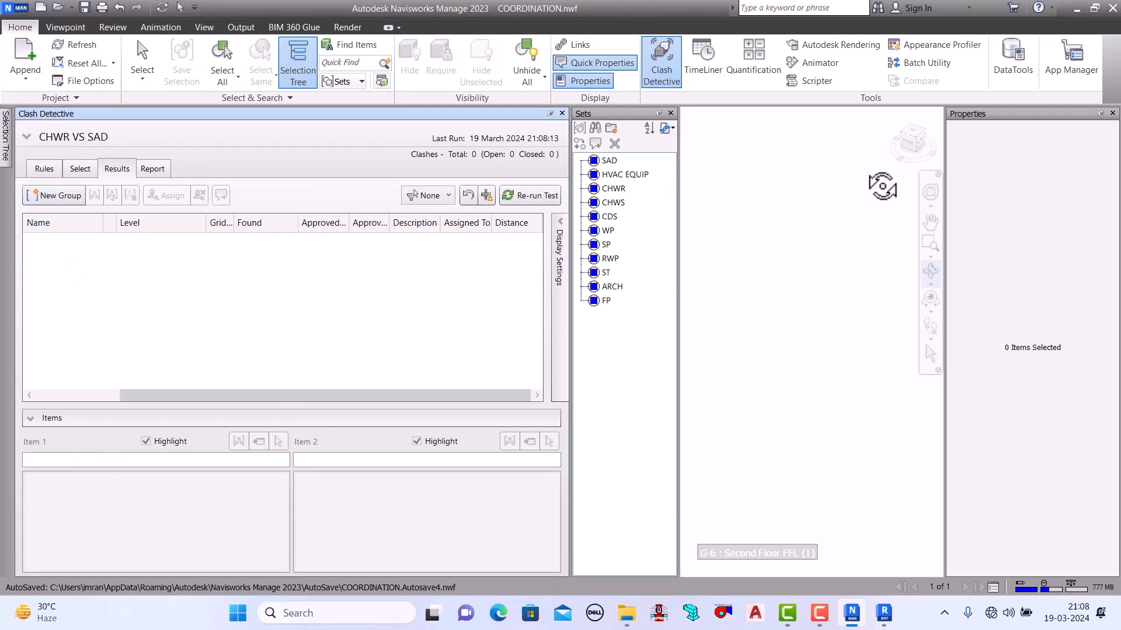
# Step: Re-run the SAD VS ST clash test and review the status, assignment and distance of its clashes
pyautogui.click(28, 137)
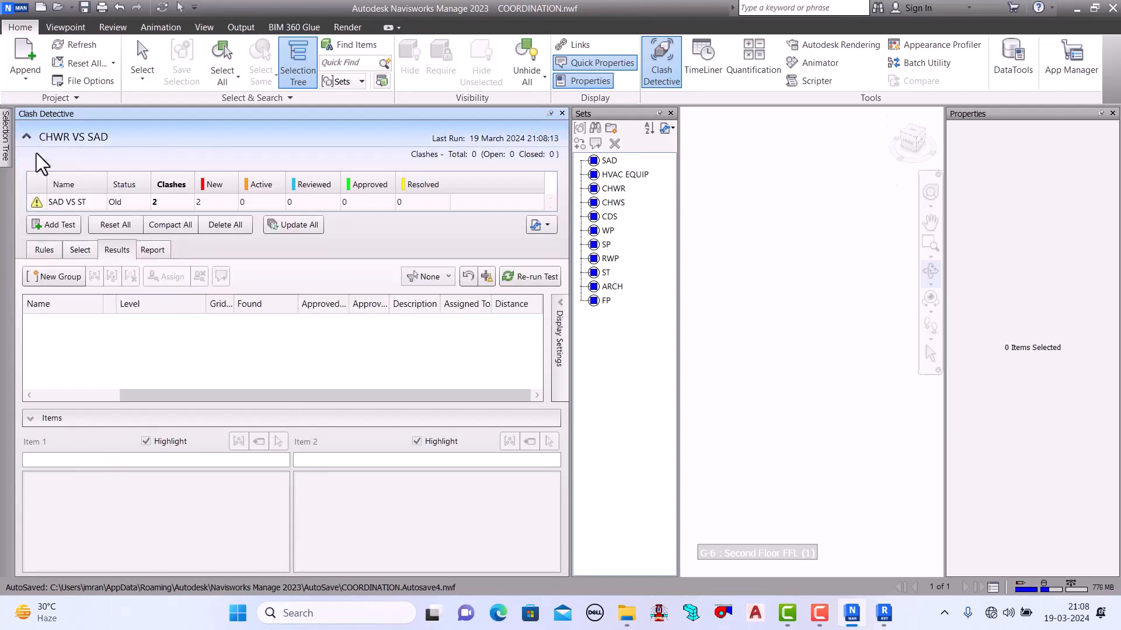
pyautogui.click(66, 201)
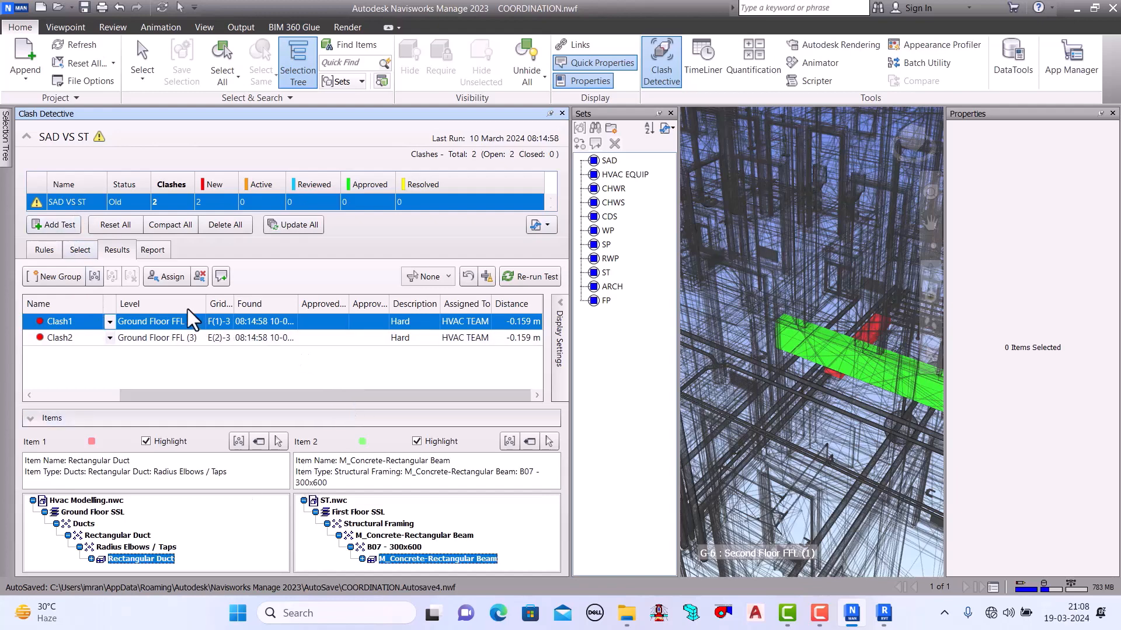
pyautogui.click(521, 279)
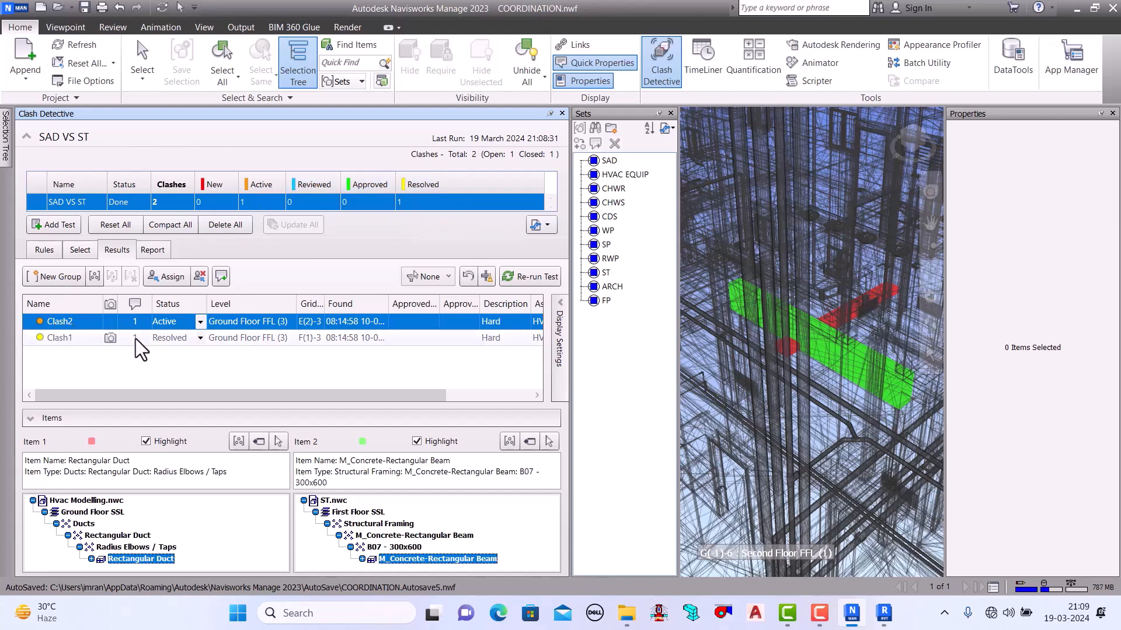
pyautogui.moveTo(399, 395); pyautogui.dragTo(493, 393)
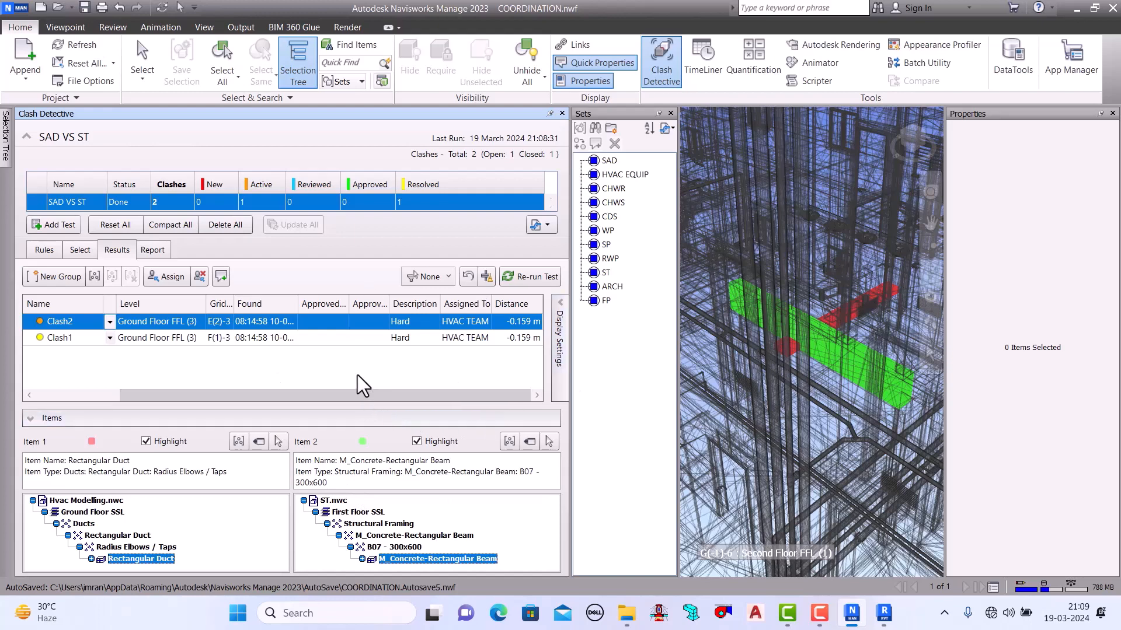
# Step: Write the SAD VS ST clash report in HTML (Tabular) format to the Desktop as SAD VS ST.html, replacing the existing file
pyautogui.click(151, 248)
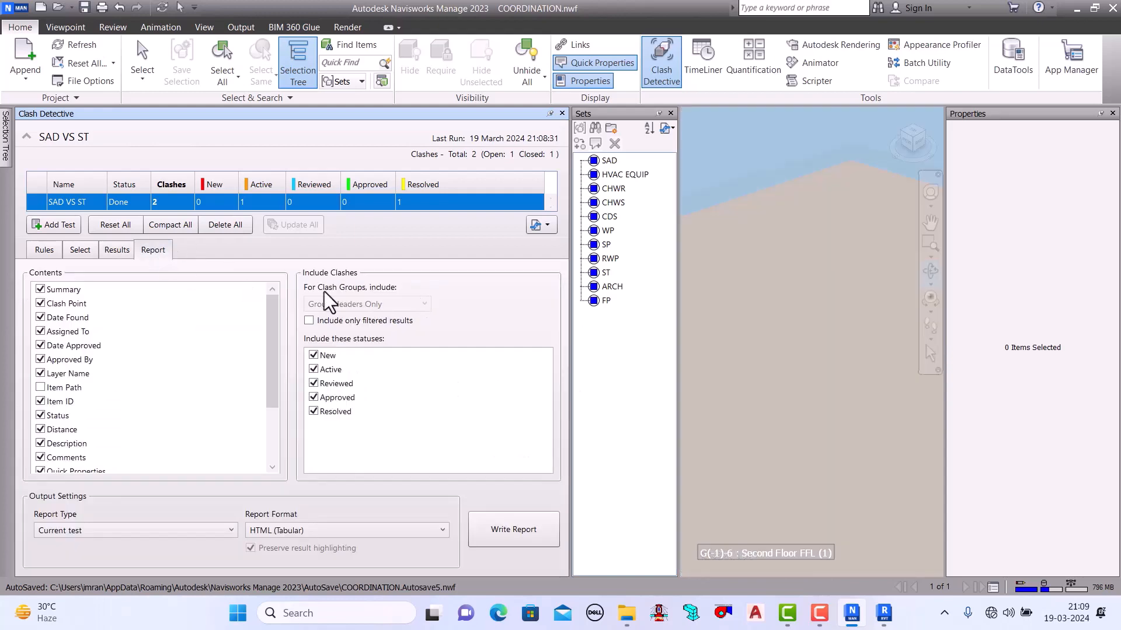
pyautogui.click(509, 531)
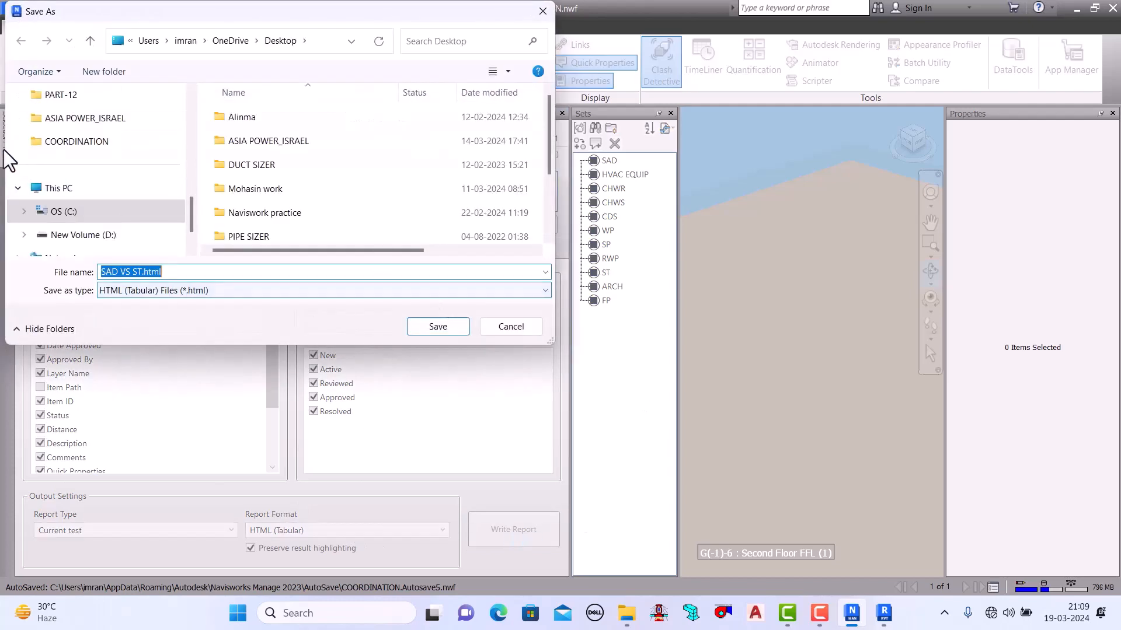
pyautogui.scroll(7, 90, 131)
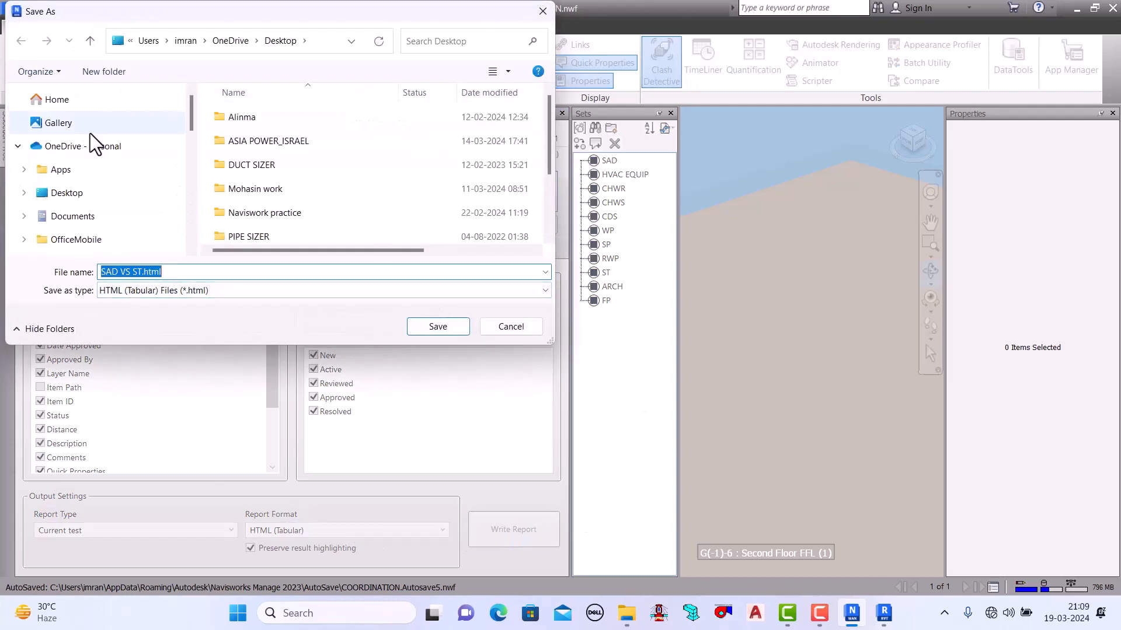
pyautogui.click(71, 192)
pyautogui.click(444, 327)
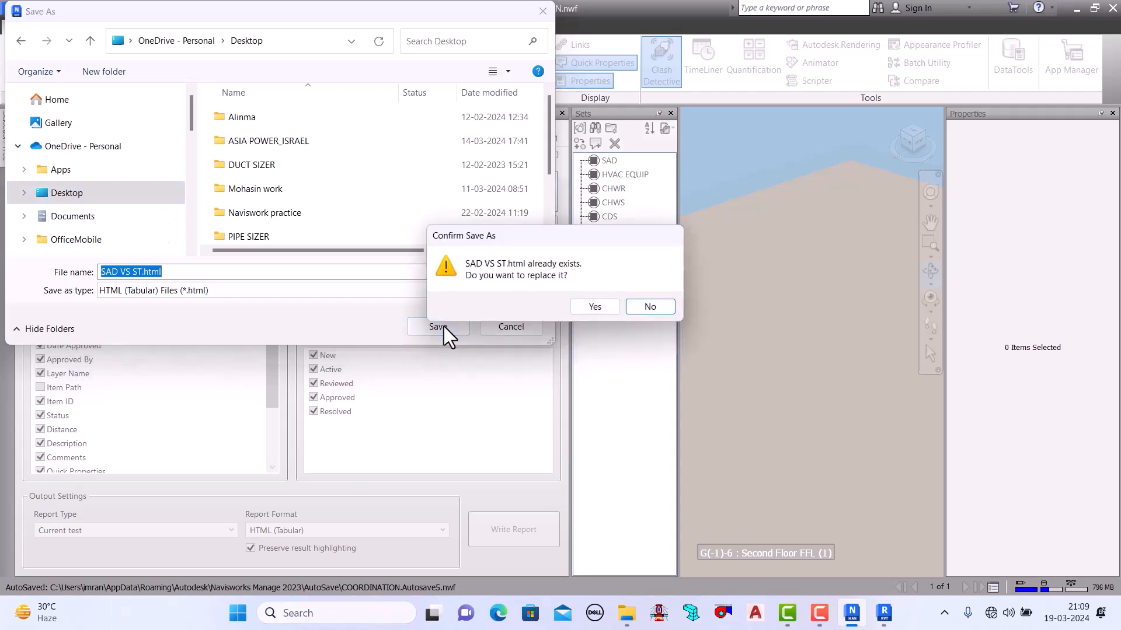
pyautogui.click(597, 306)
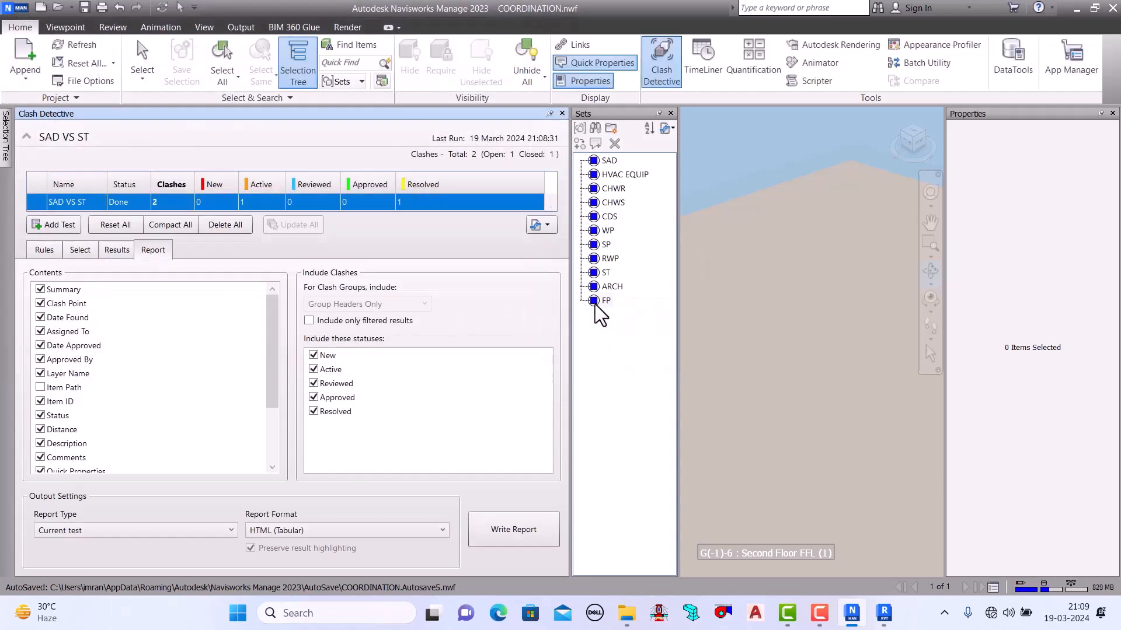
# Step: Open SAD VS ST.html from the Desktop in the browser and check the status of Clash1 and Clash2
pyautogui.click(1075, 10)
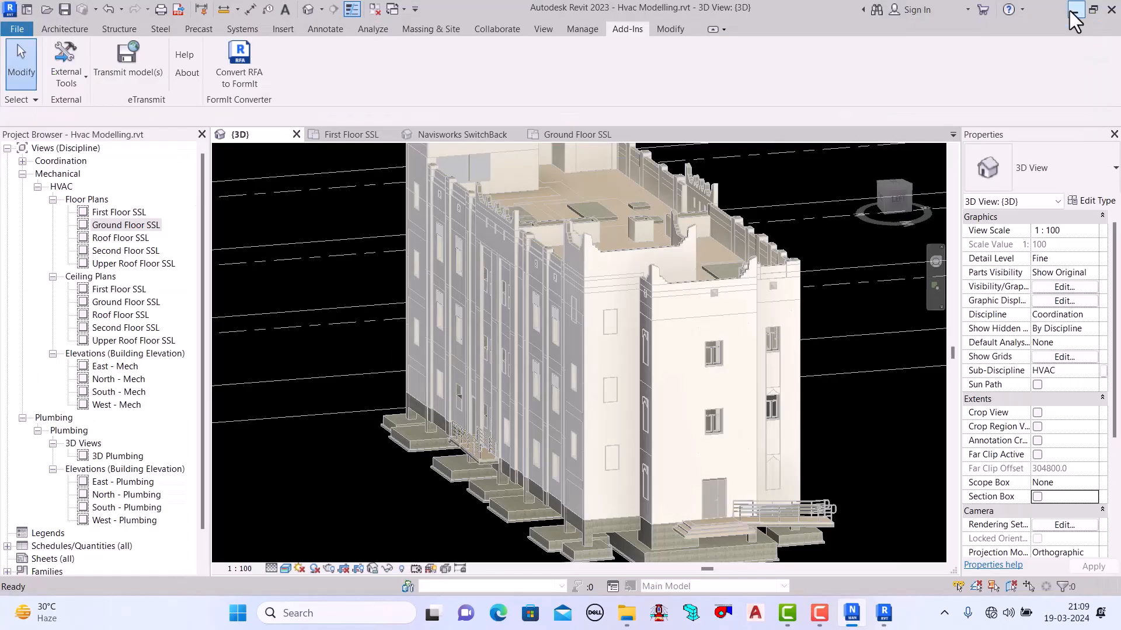
pyautogui.click(1073, 10)
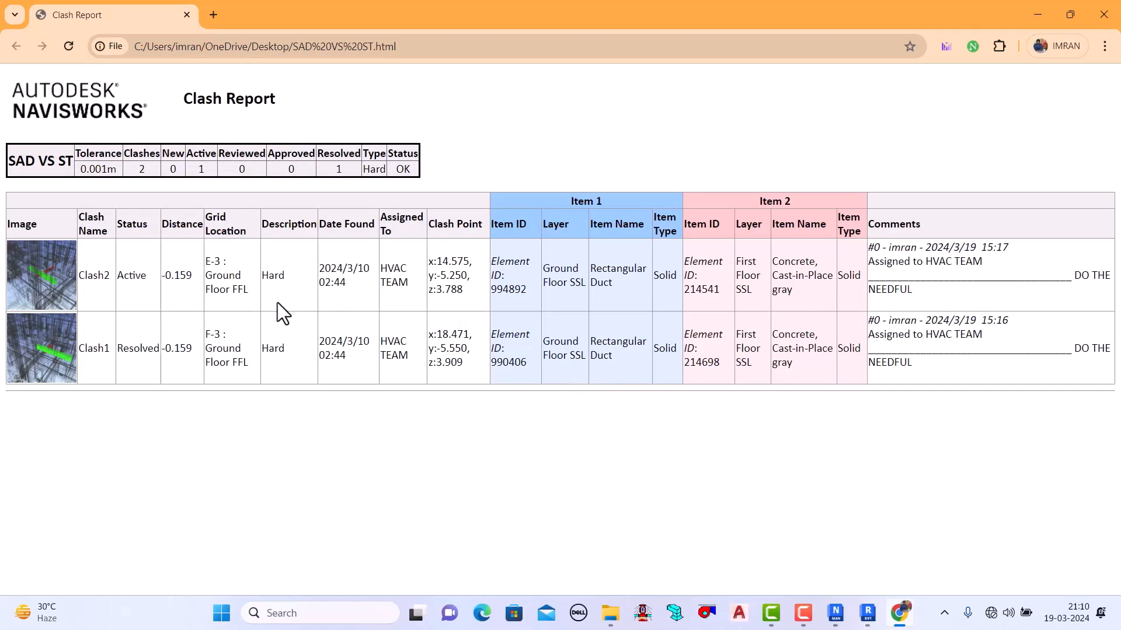
pyautogui.doubleClick(124, 226)
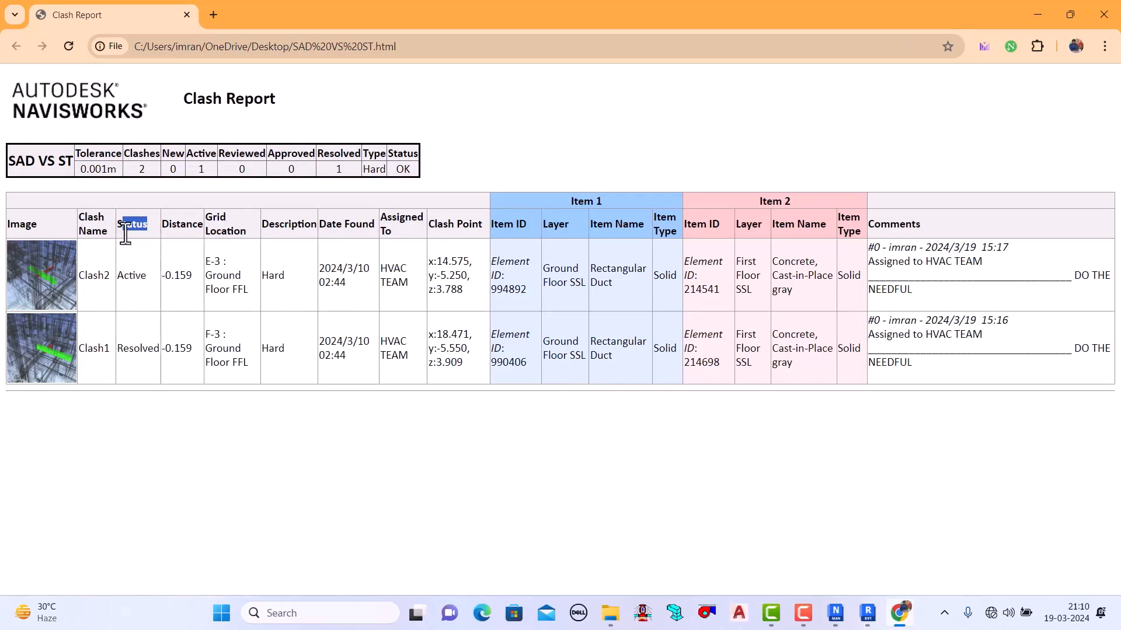
pyautogui.doubleClick(121, 275)
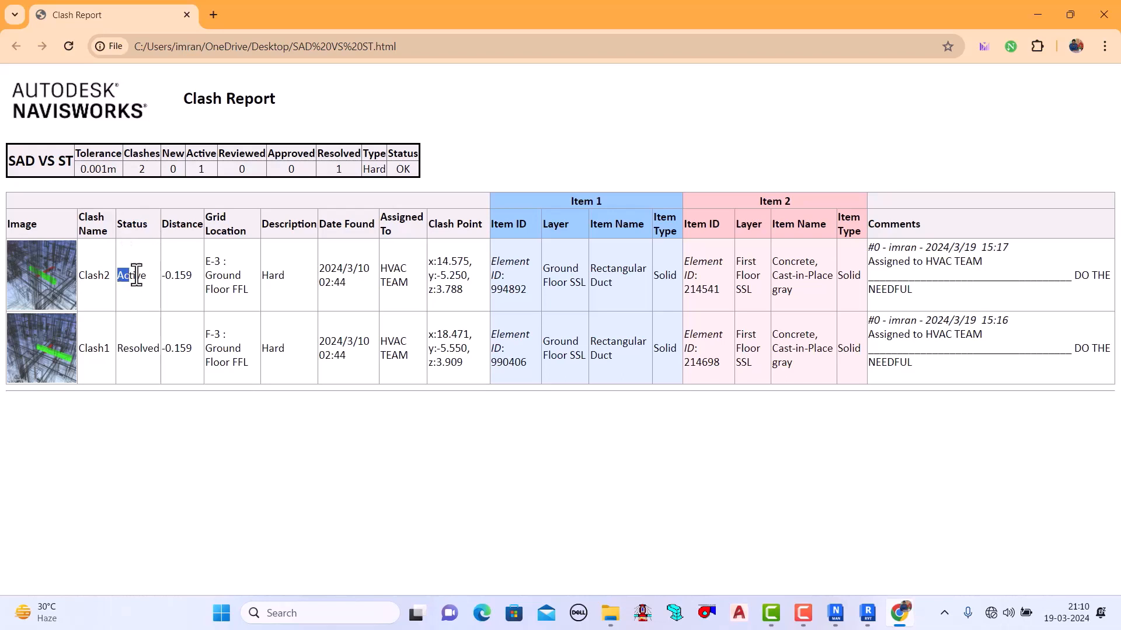
pyautogui.doubleClick(124, 349)
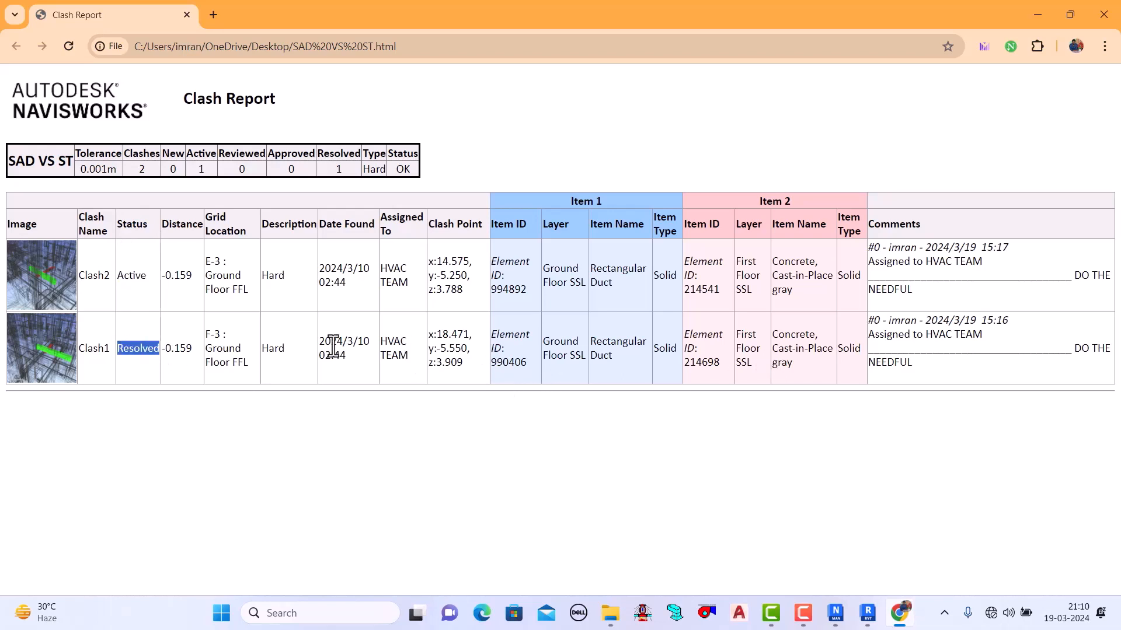
pyautogui.doubleClick(125, 276)
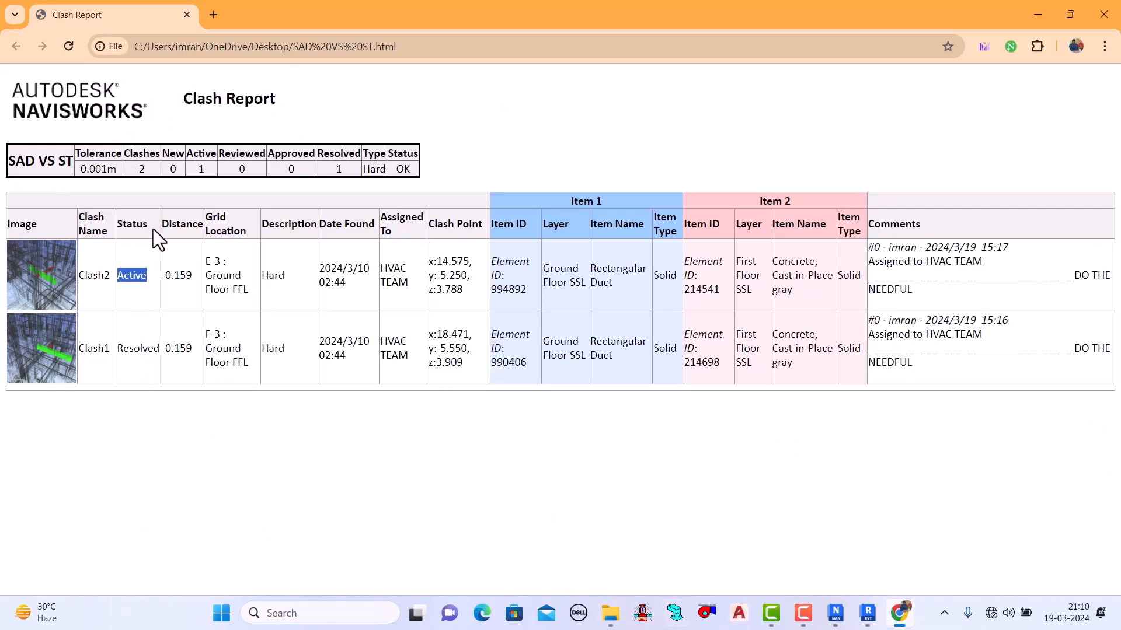
# Step: Switch back to Navisworks Manage and show the SAD VS ST test results with the remaining duct-beam clash
pyautogui.moveTo(836, 612)
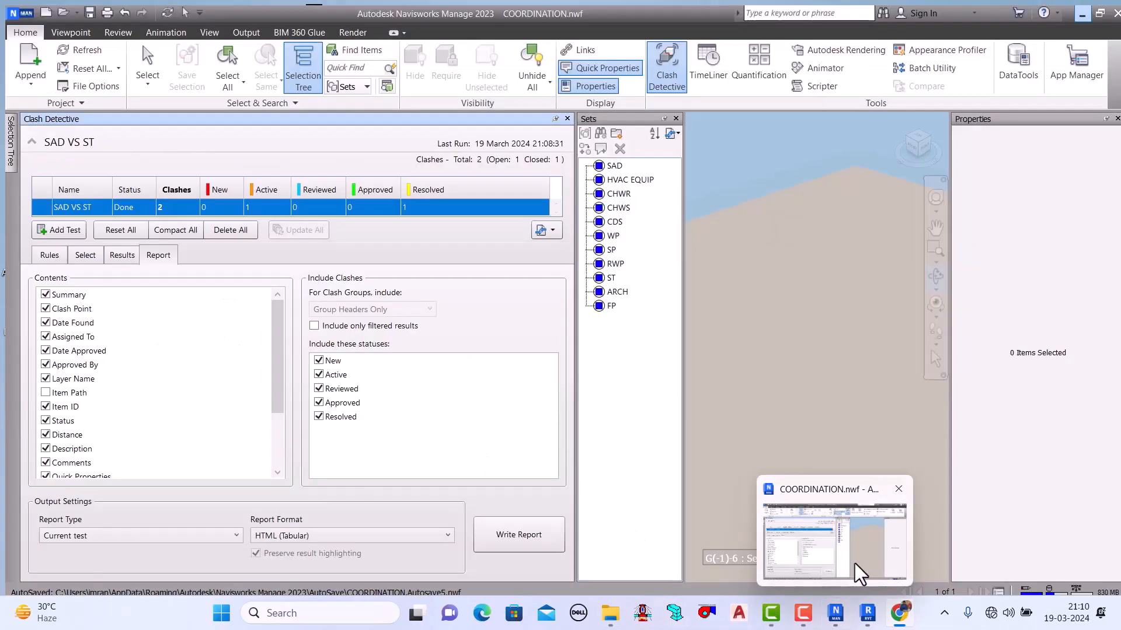
pyautogui.click(853, 563)
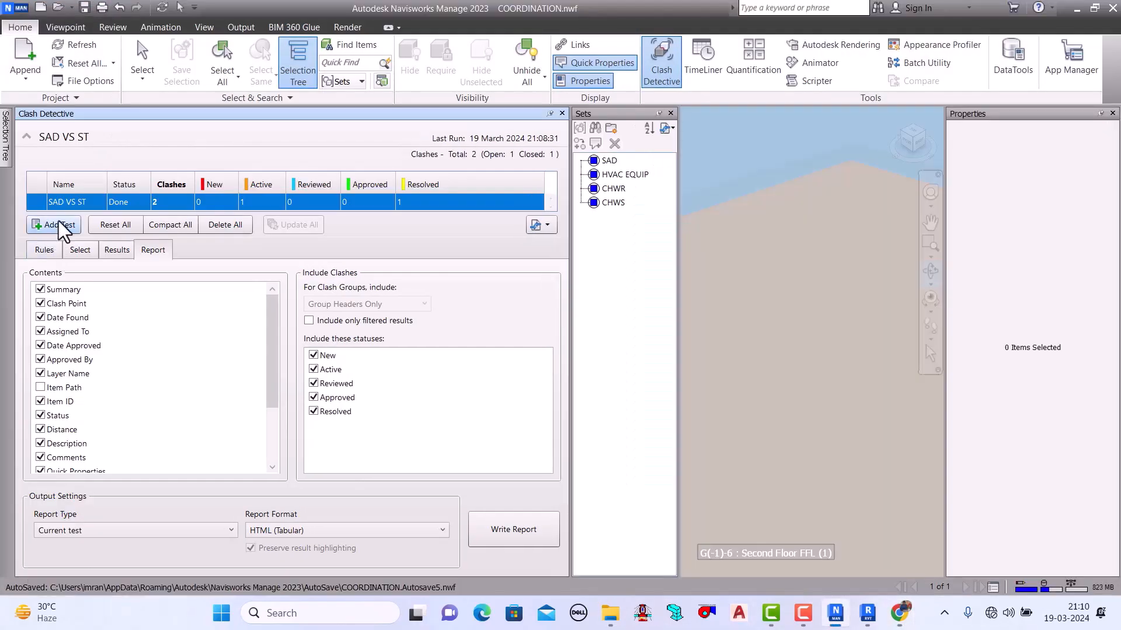
pyautogui.click(114, 251)
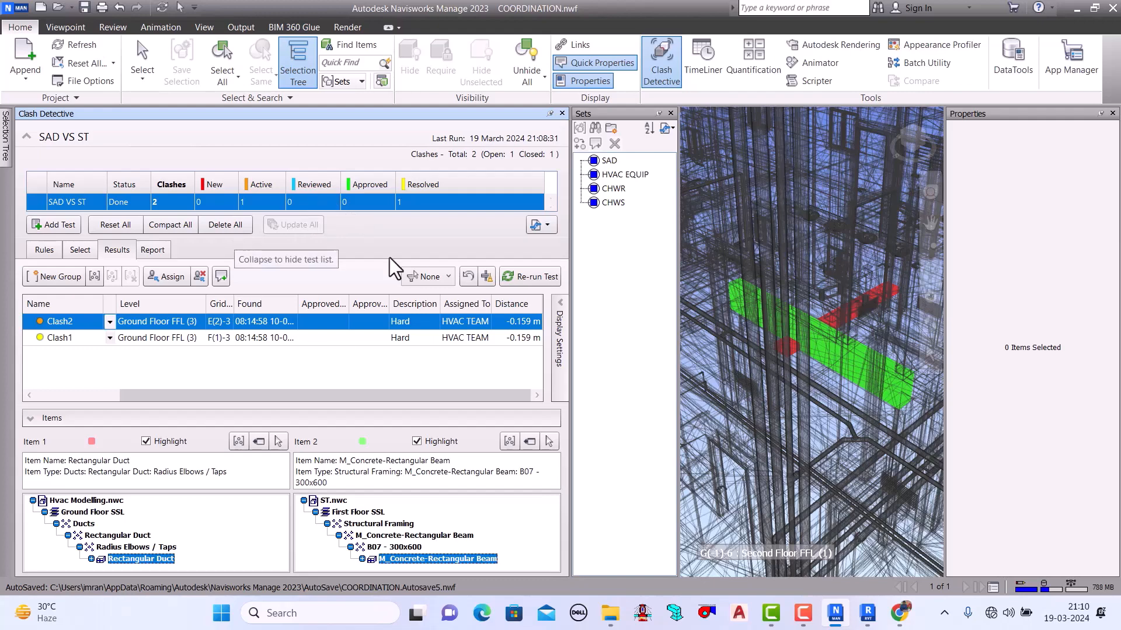
pyautogui.moveTo(868, 619)
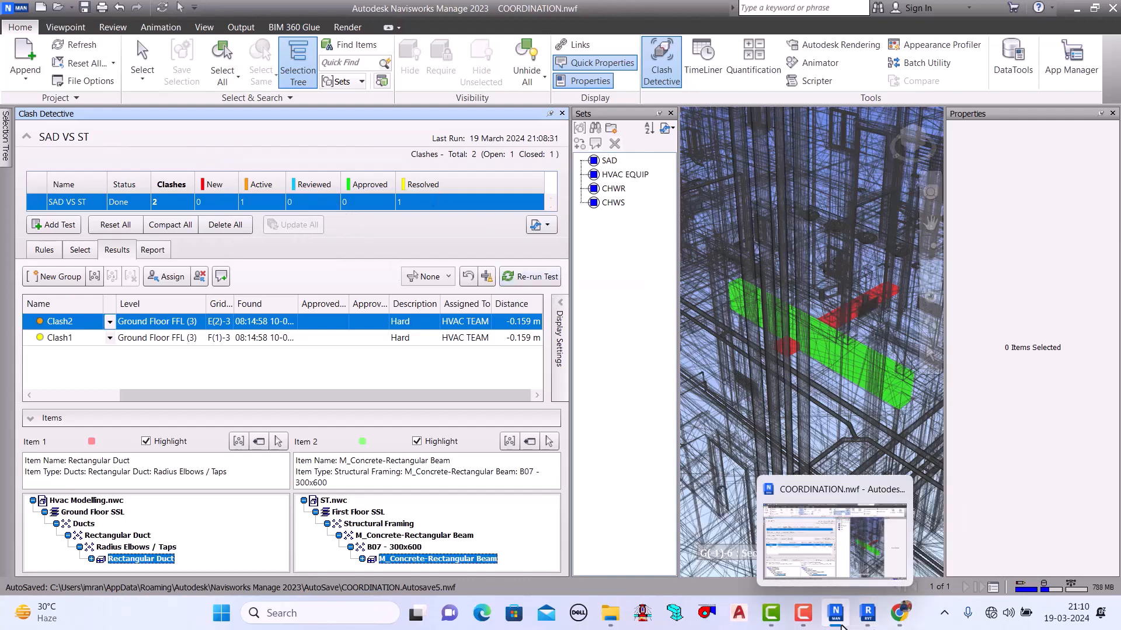